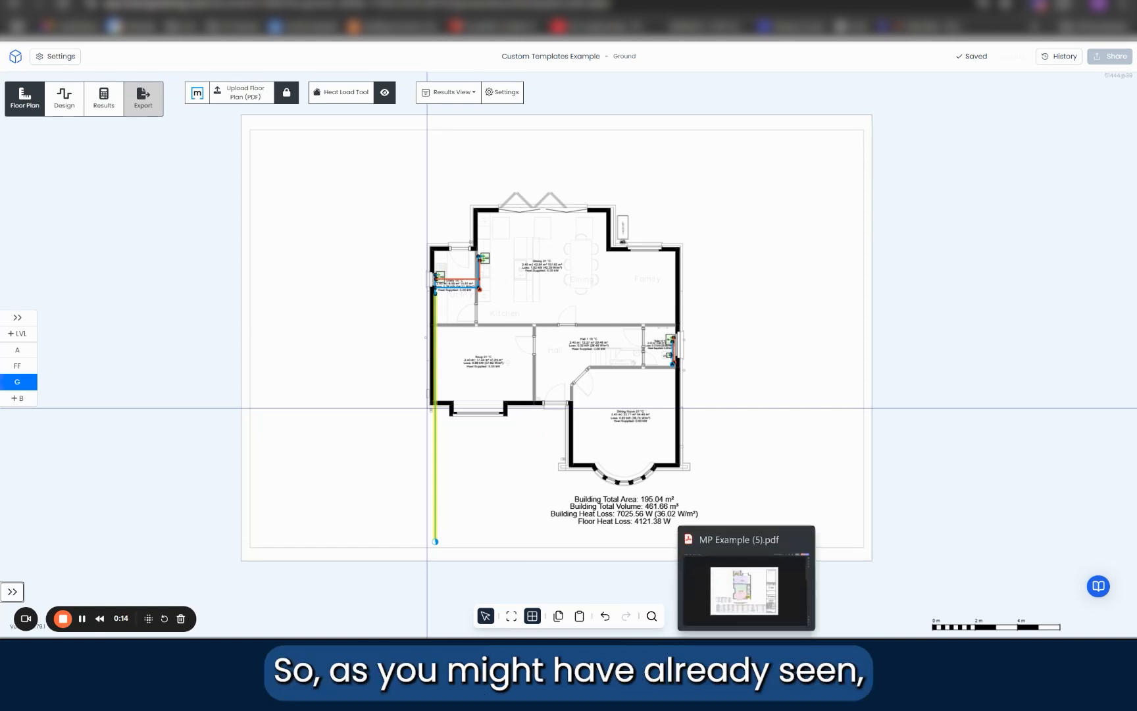
# Step: View the example export MP Example (5).pdf and open the project's PDF Exports settings
pyautogui.click(747, 654)
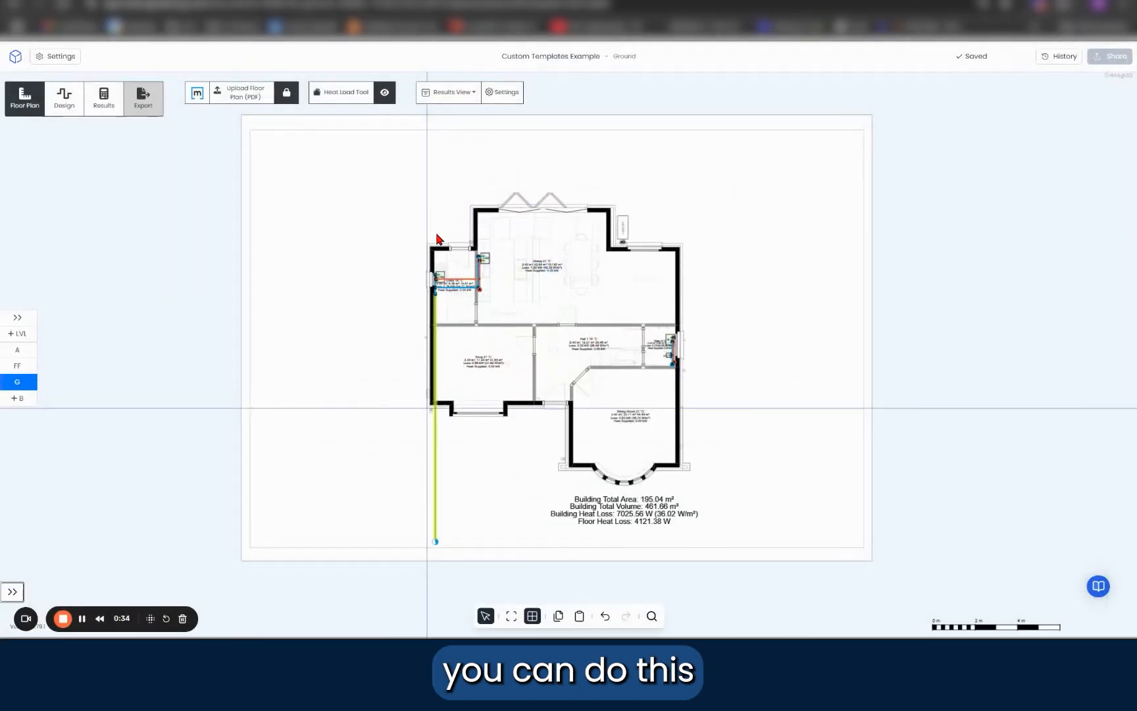
pyautogui.click(61, 57)
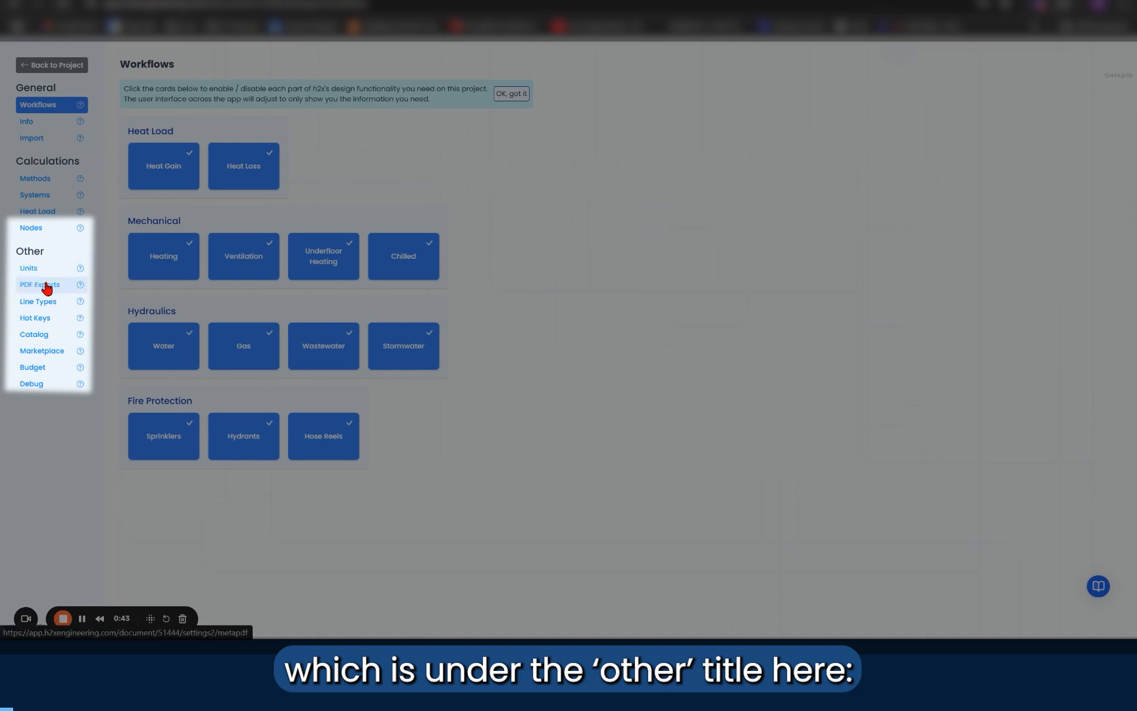
pyautogui.click(49, 289)
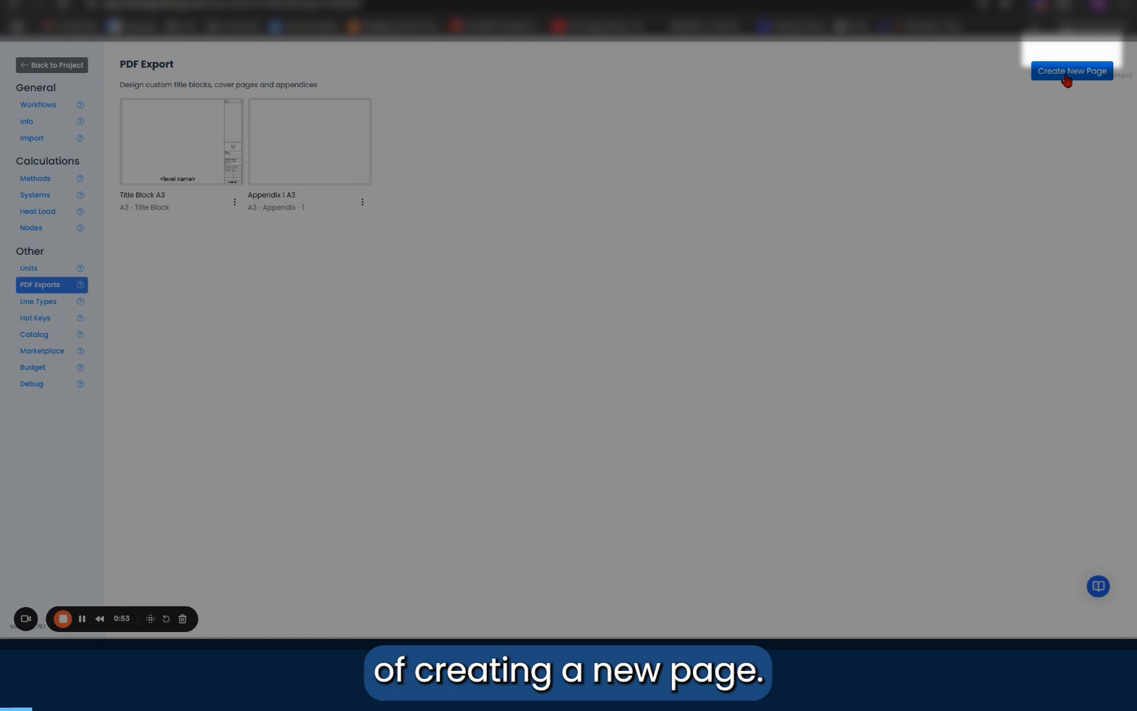
# Step: Create a new A3 Title Block page from the Empty Page (without margins) starter template
pyautogui.click(1066, 75)
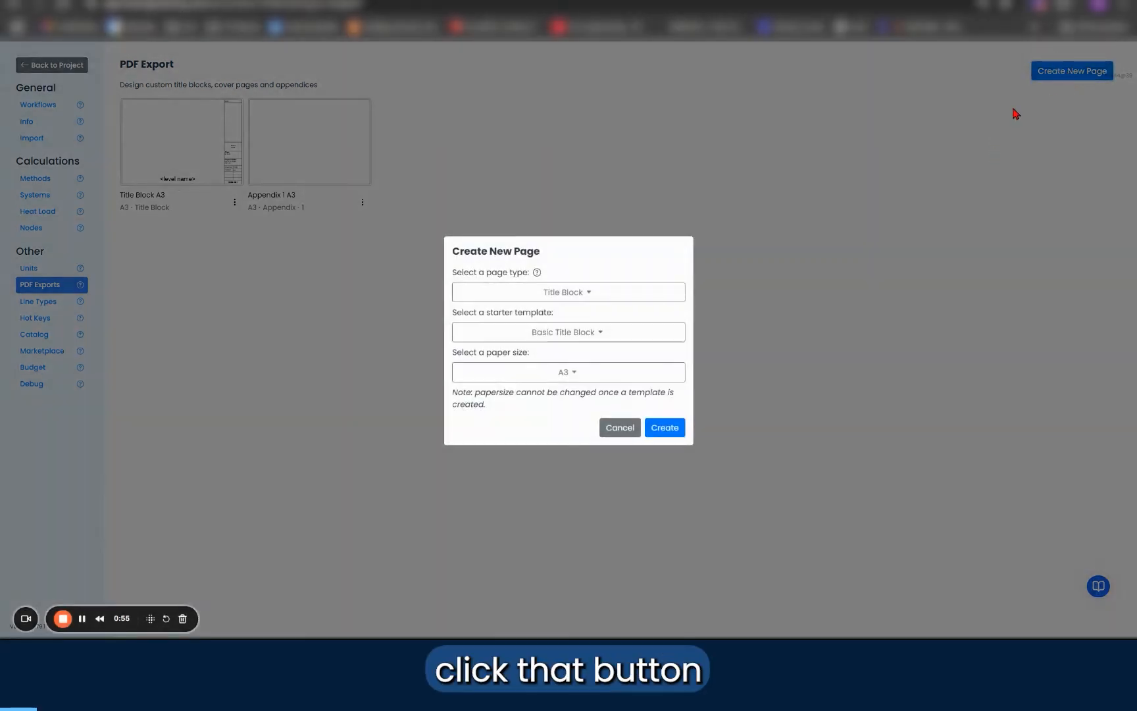
pyautogui.click(595, 299)
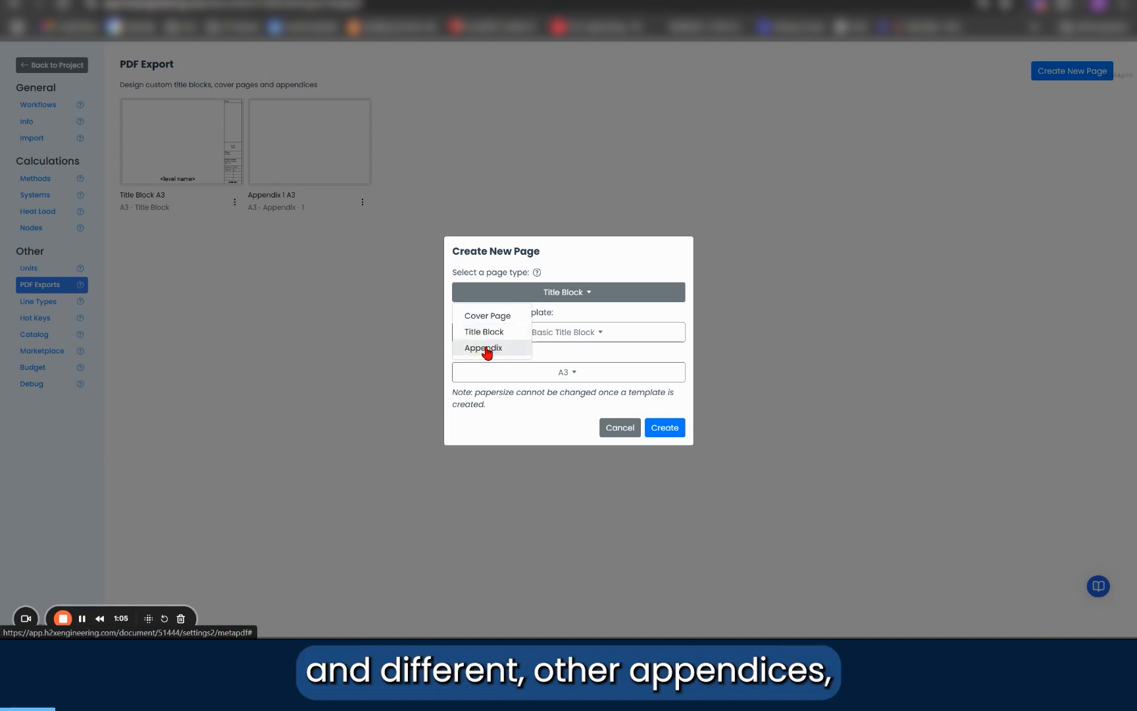
pyautogui.click(564, 316)
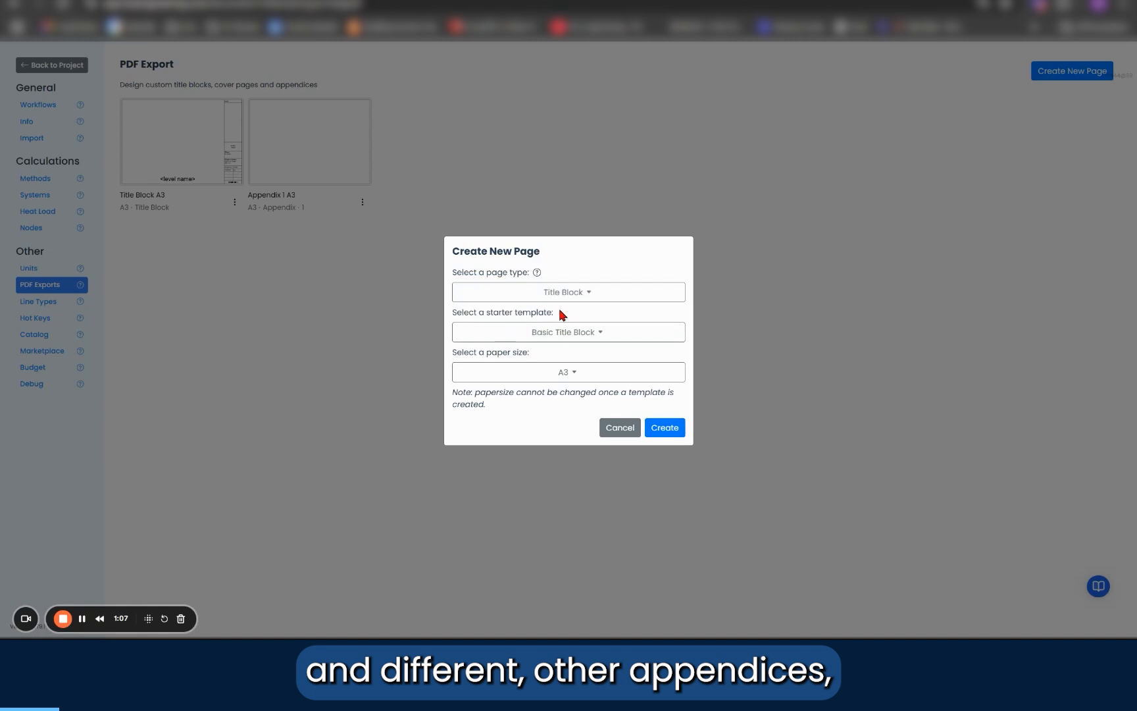
pyautogui.click(530, 336)
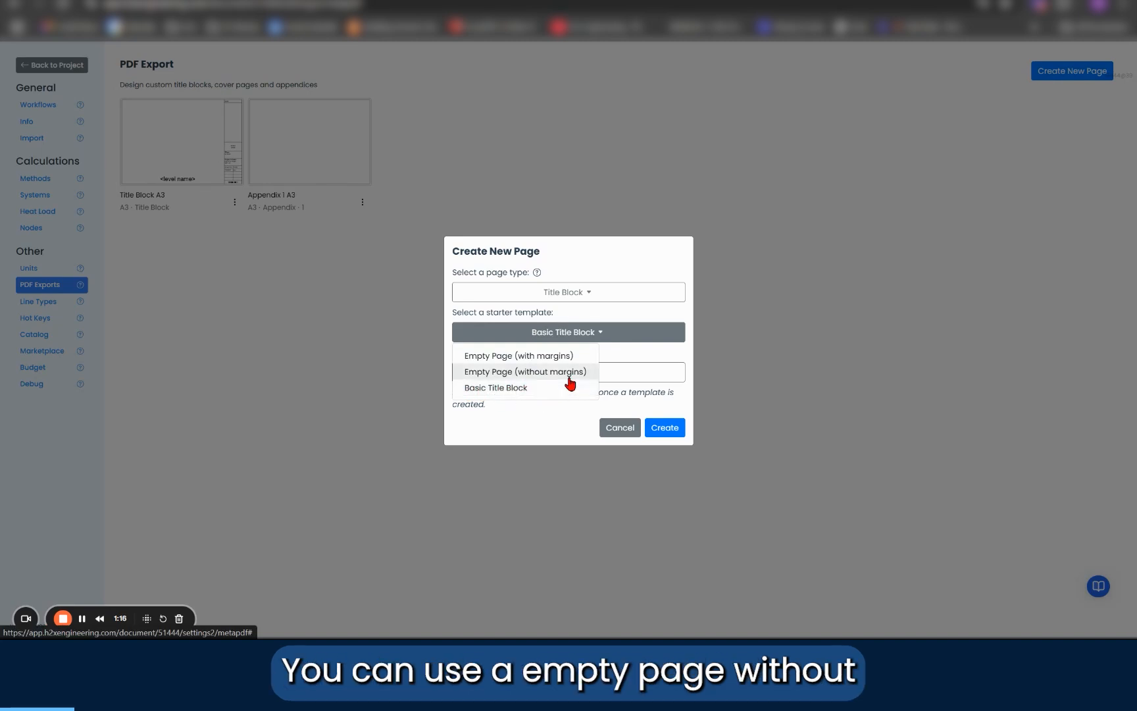
pyautogui.click(517, 371)
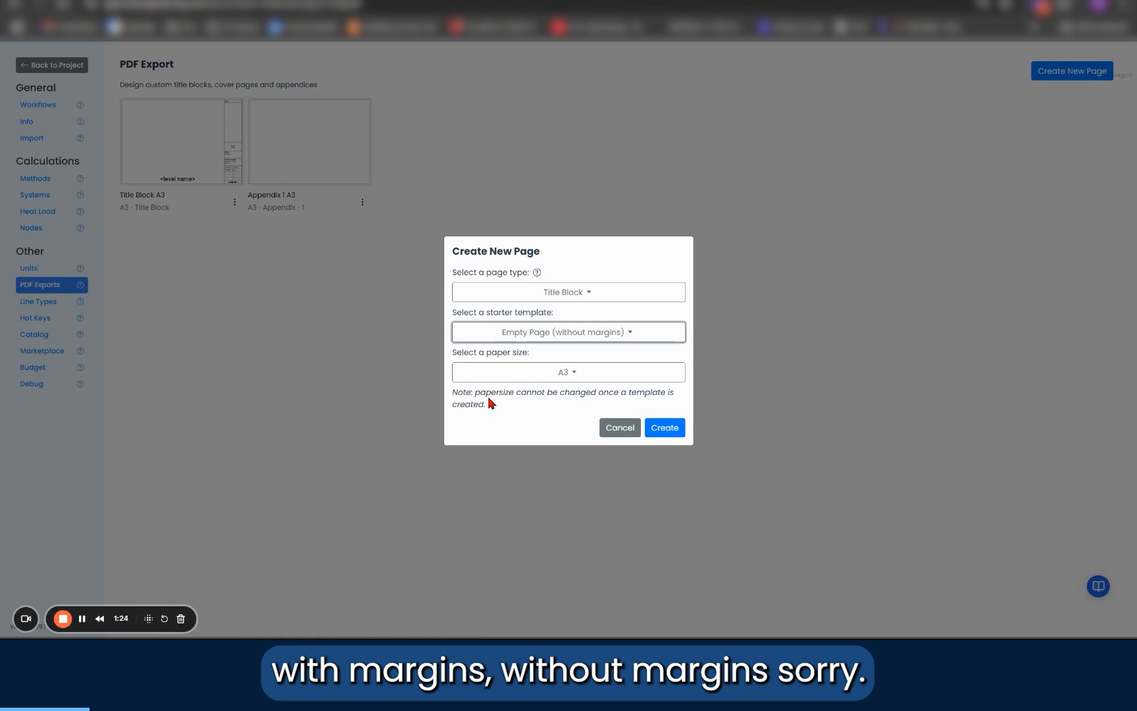
pyautogui.click(569, 373)
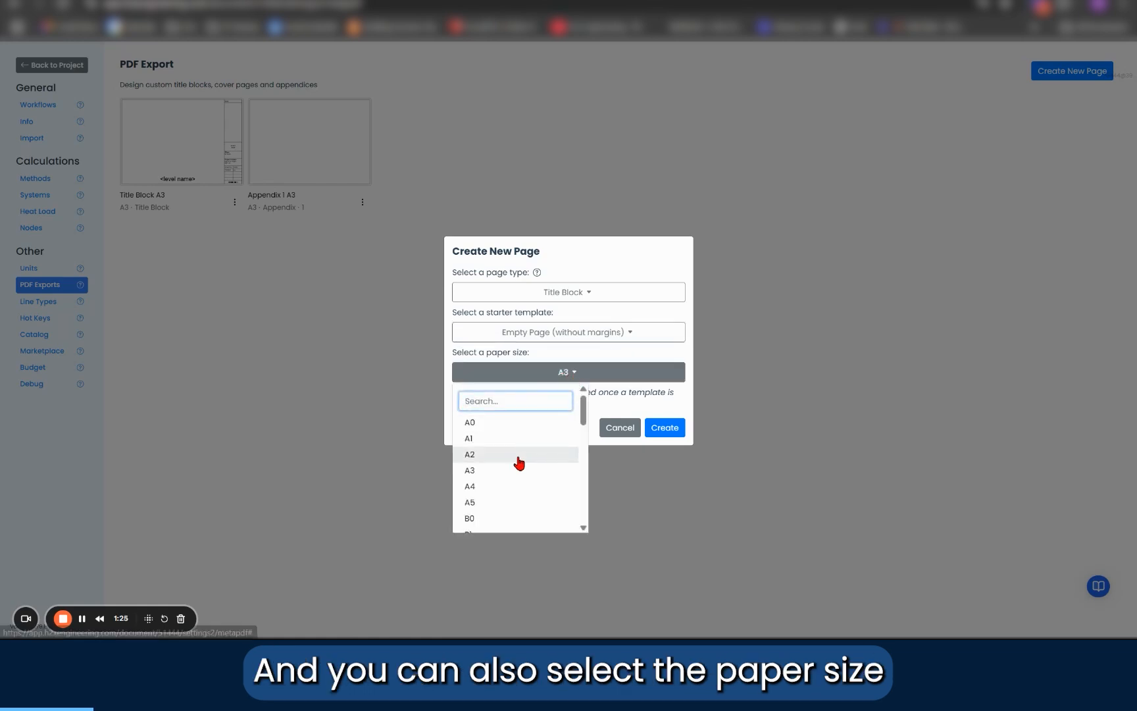
pyautogui.click(575, 378)
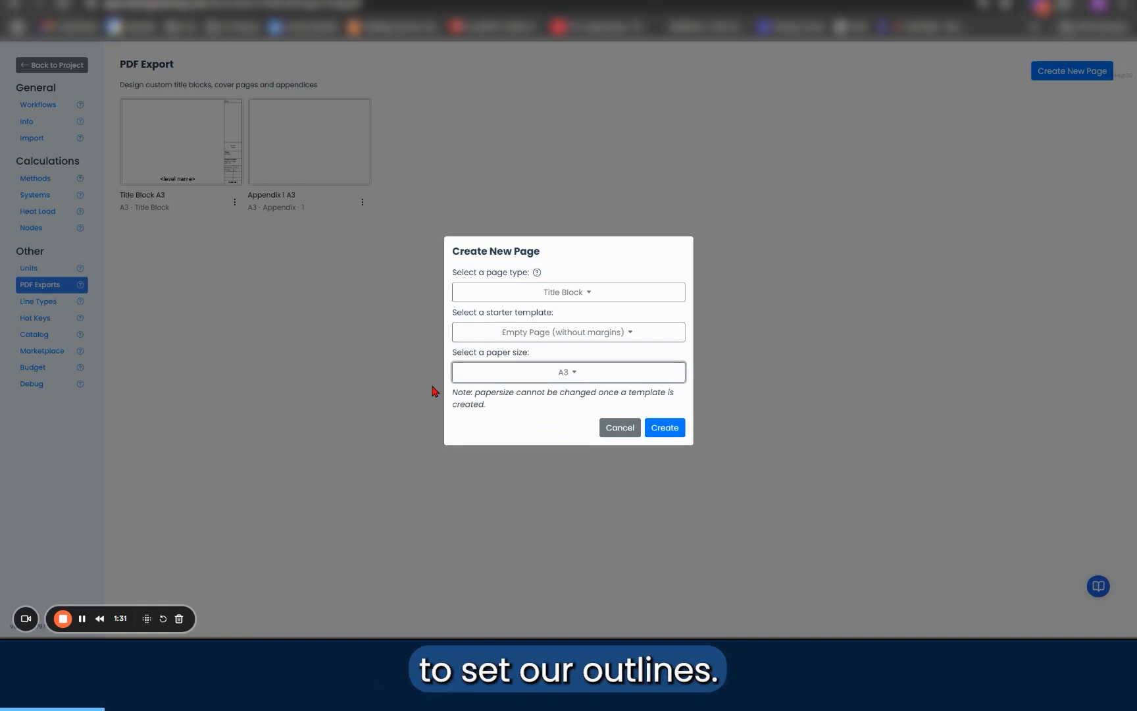
pyautogui.click(666, 429)
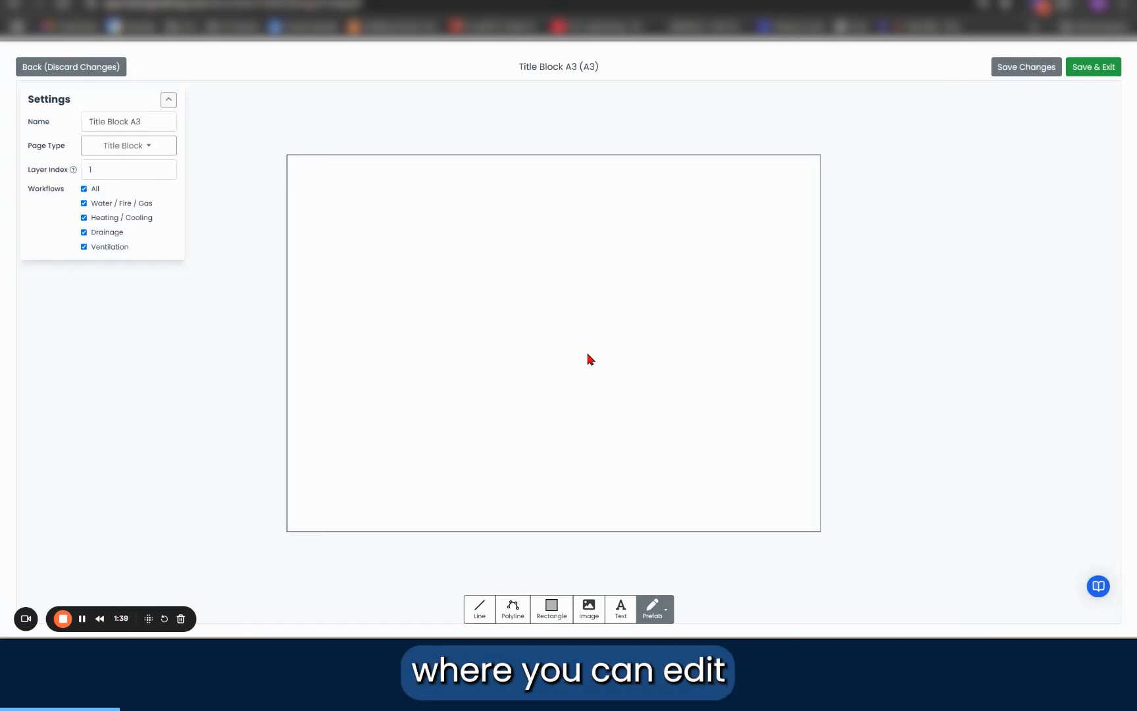
# Step: Rename the new page to Example and keep its page type as Title Block
pyautogui.click(135, 122)
pyautogui.tripleClick(136, 124)
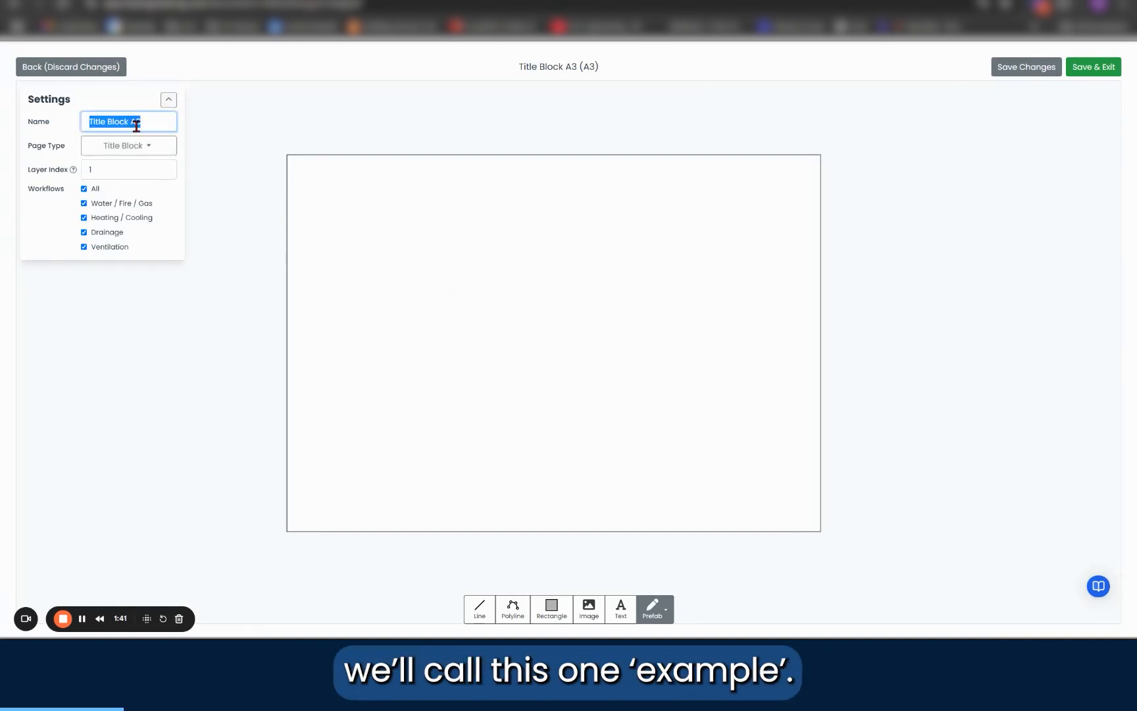
pyautogui.press('capslock')
pyautogui.write('E')
pyautogui.press('capslock')
pyautogui.write('xample')
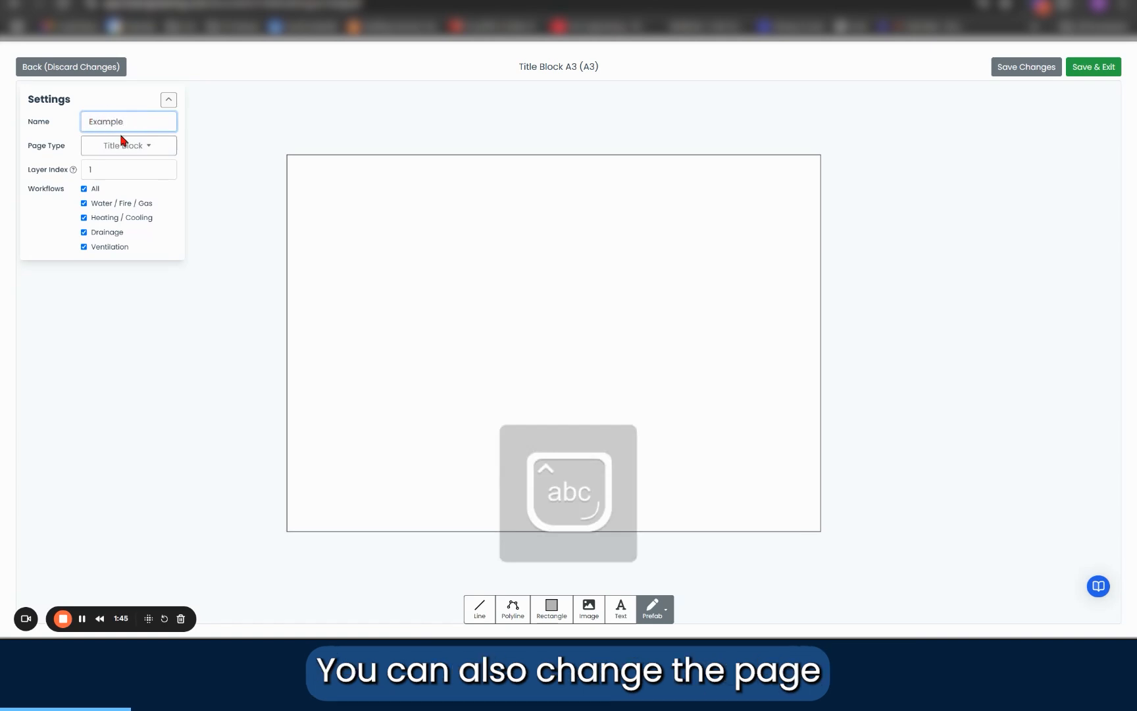
pyautogui.click(150, 149)
pyautogui.click(152, 150)
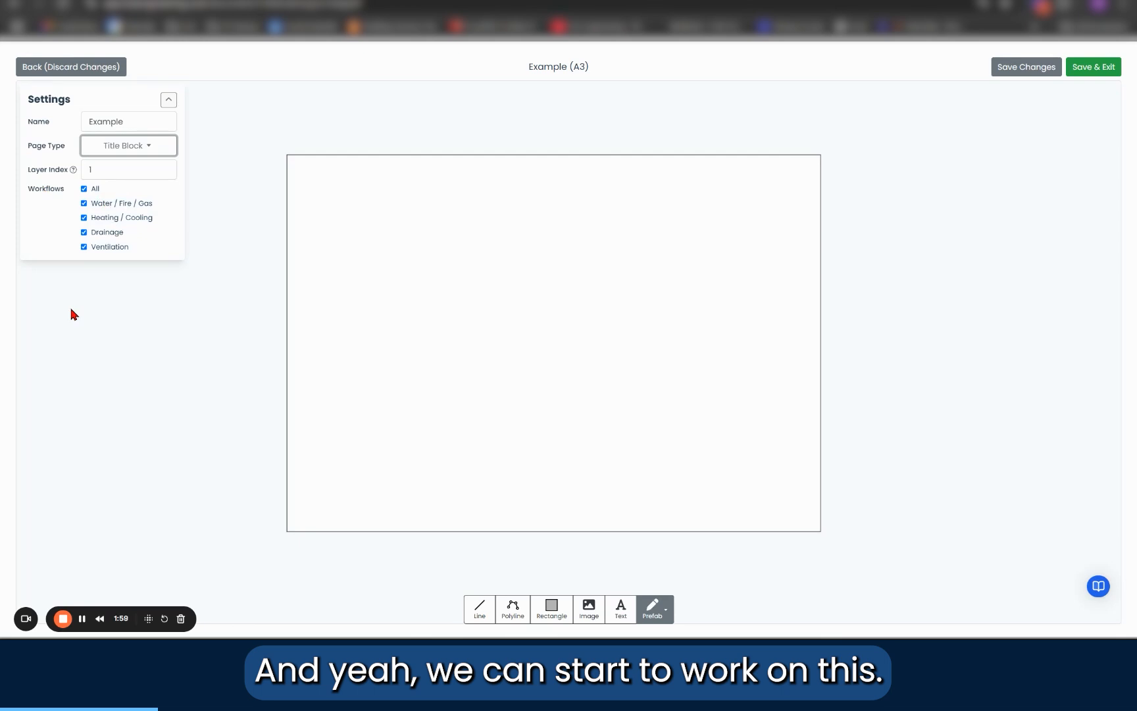
# Step: Draw a vertical line about 7 mm inside the page's left edge, from about Y 290 mm to Y 9 mm
pyautogui.click(478, 607)
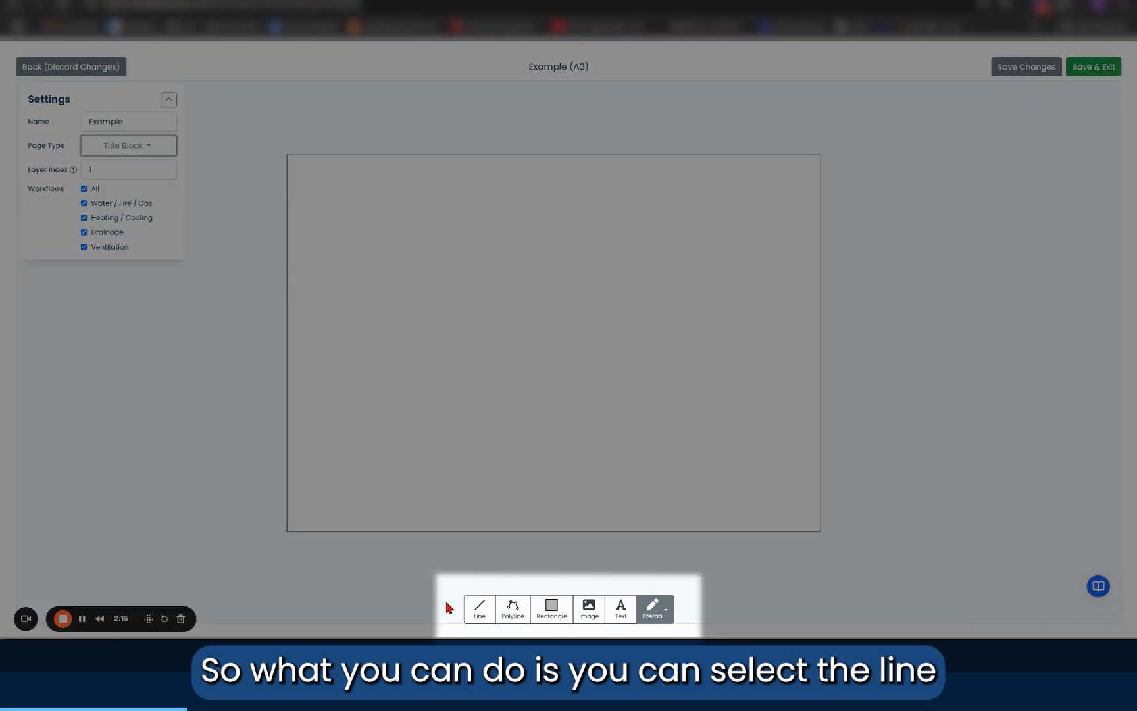
pyautogui.click(480, 615)
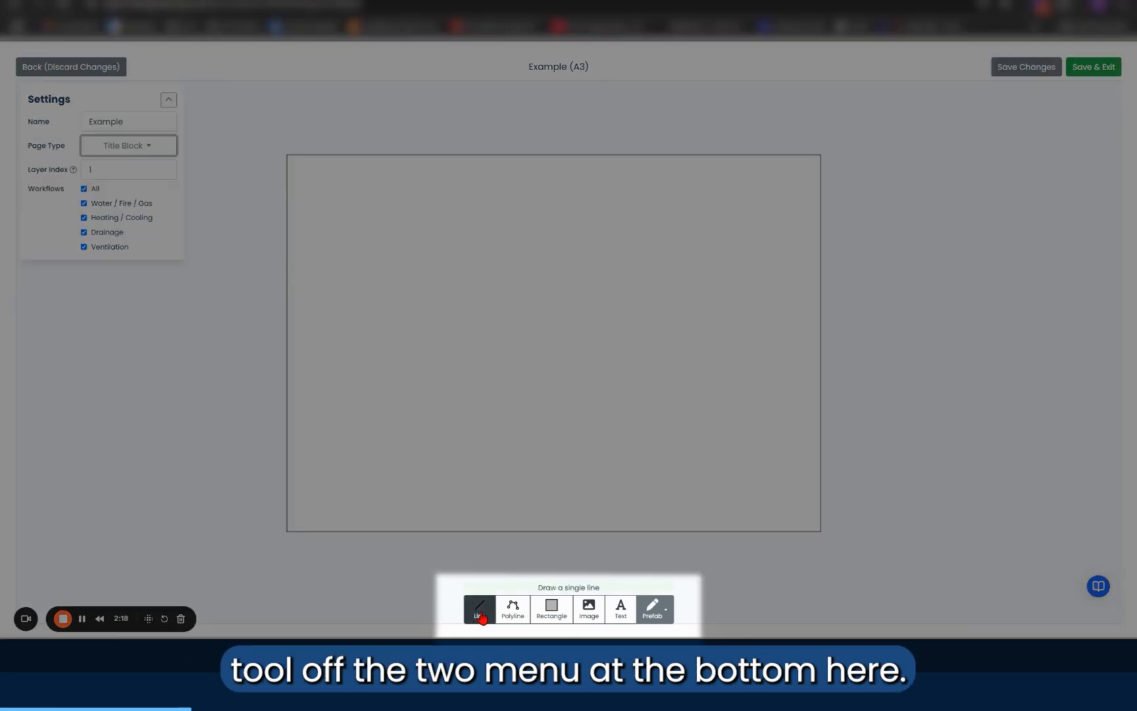
pyautogui.click(481, 615)
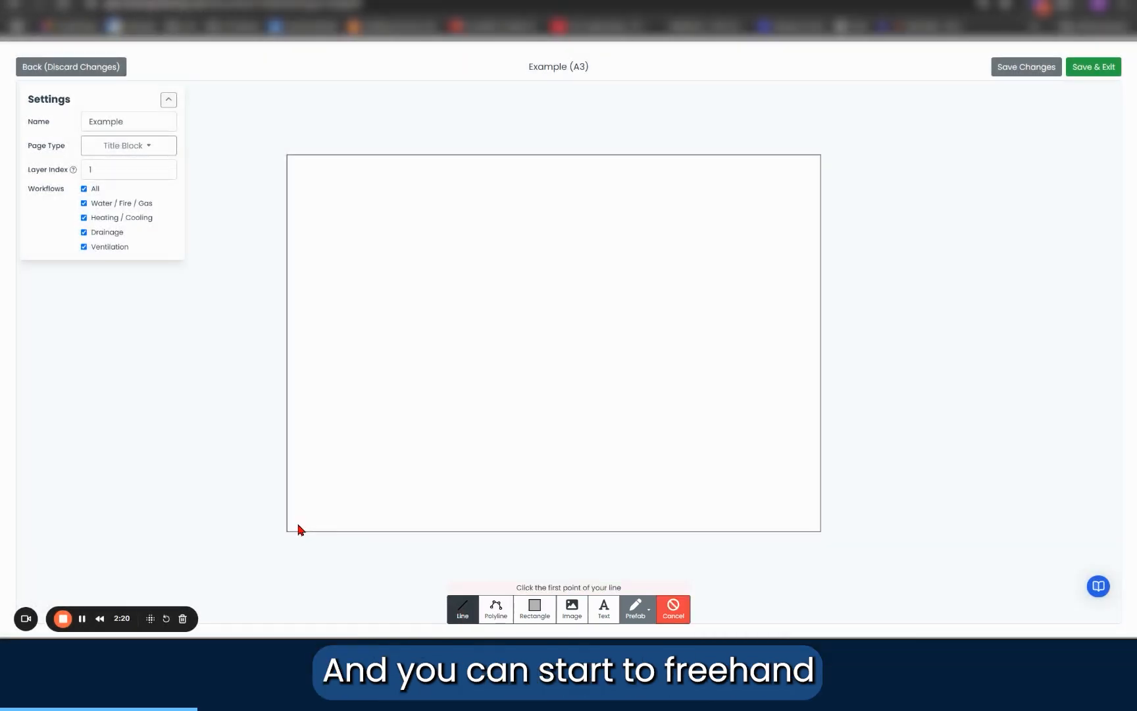
pyautogui.click(297, 523)
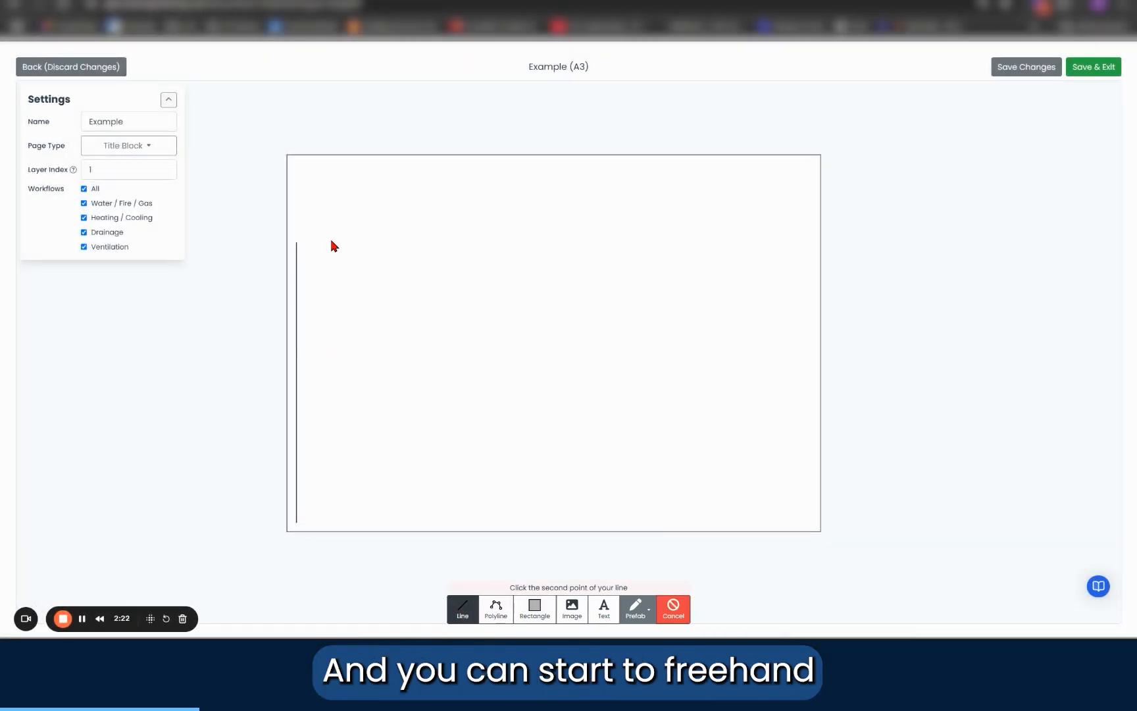
pyautogui.click(296, 167)
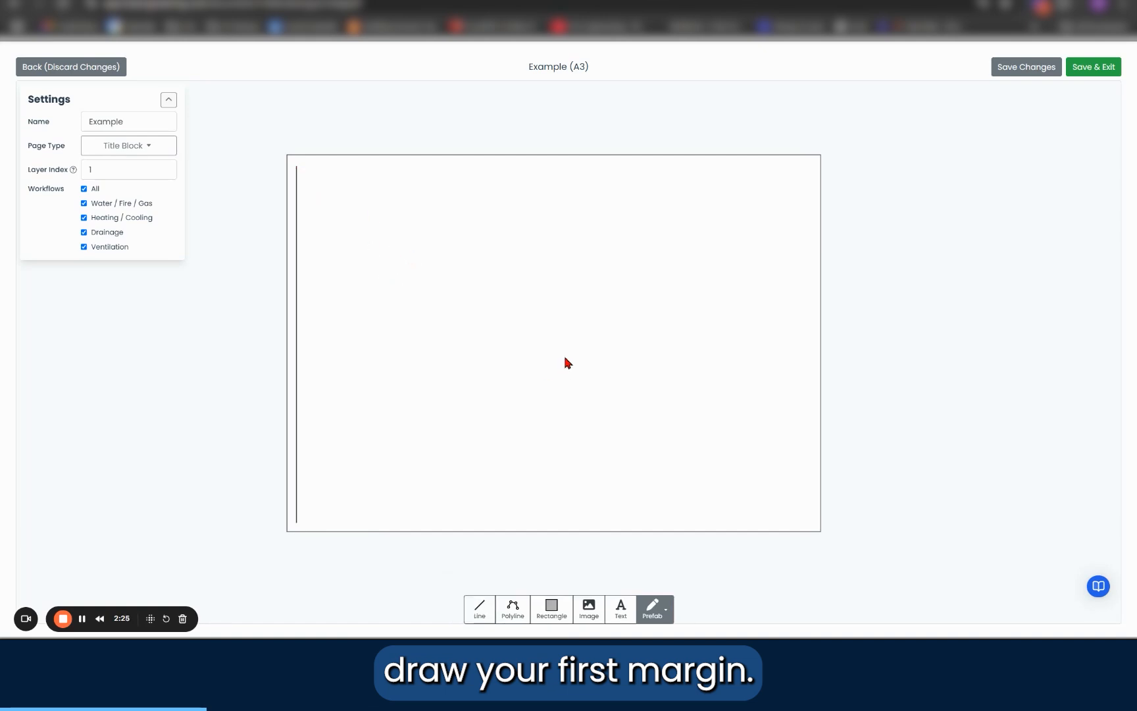
# Step: Set the left margin line's coordinates to X 5 mm, Y1 292 mm and Y2 5 mm
pyautogui.click(296, 256)
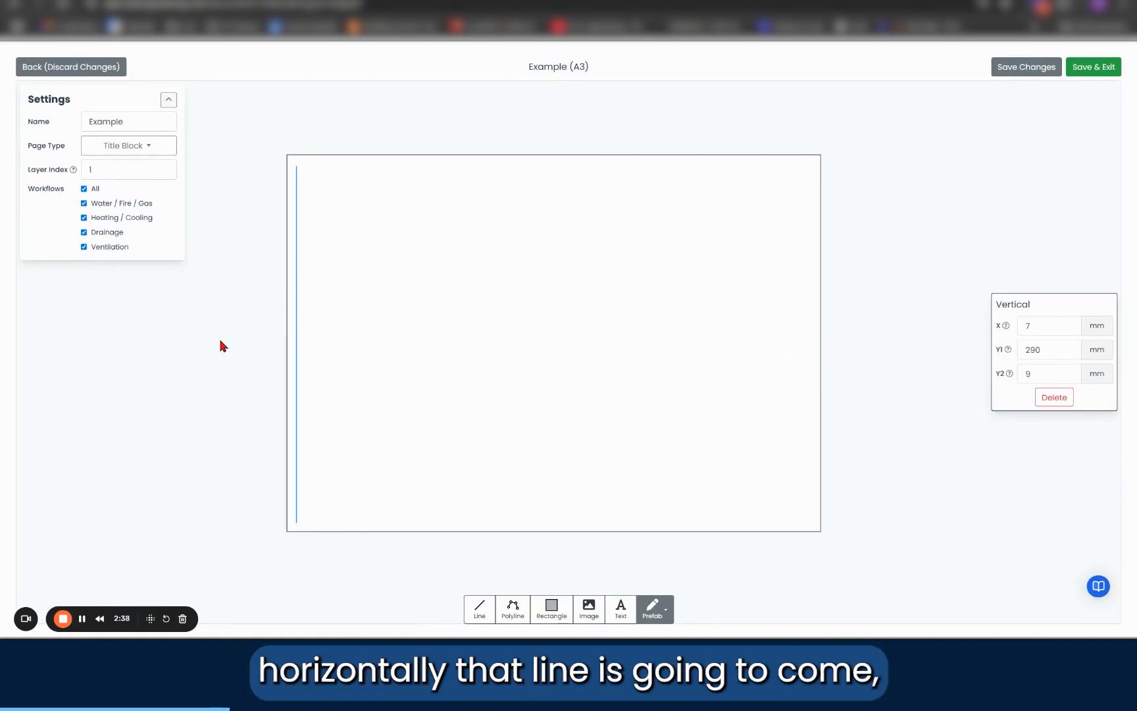
pyautogui.doubleClick(1041, 323)
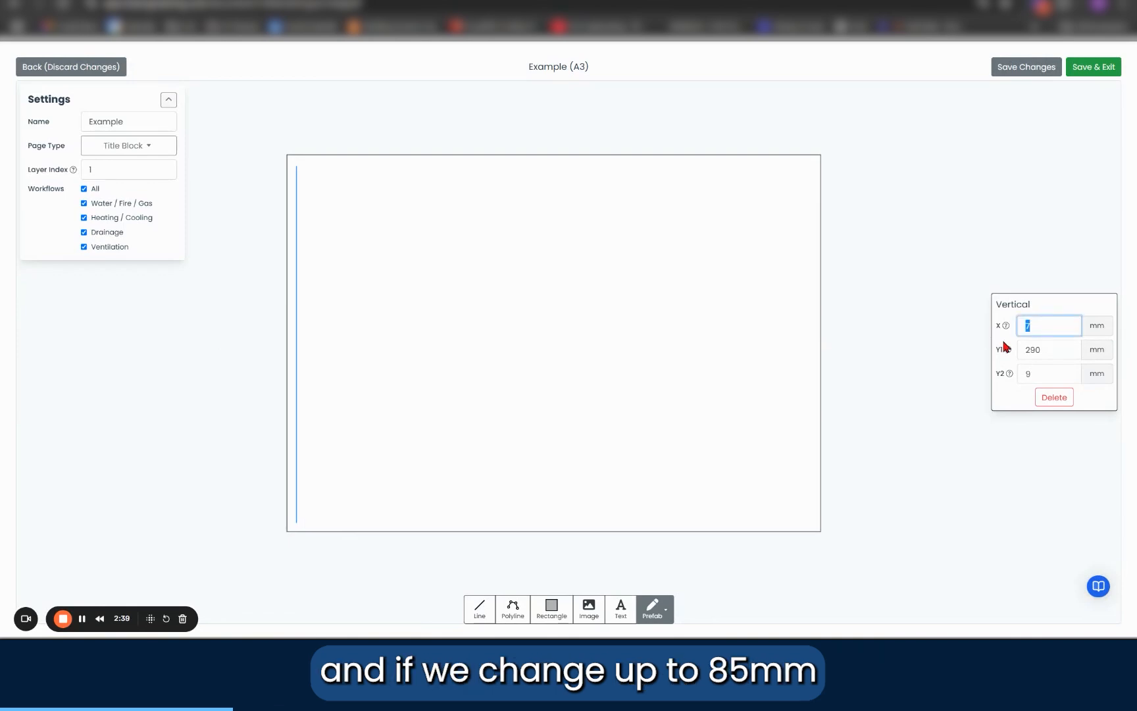
pyautogui.press('Return')
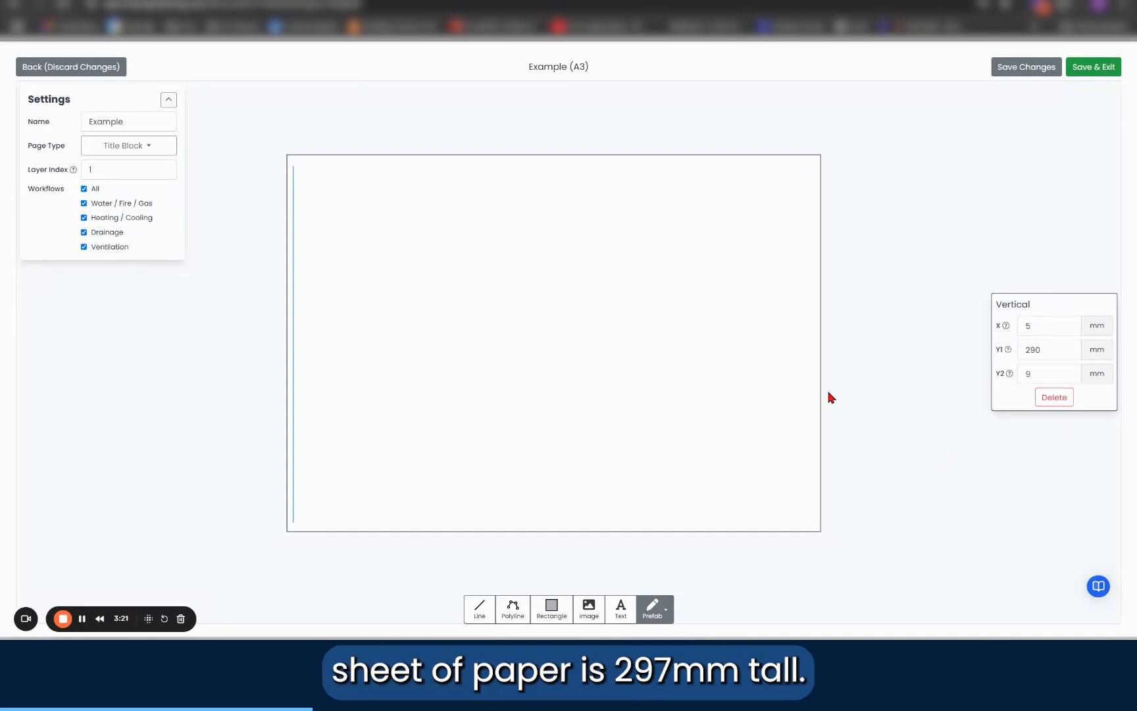
pyautogui.doubleClick(1043, 350)
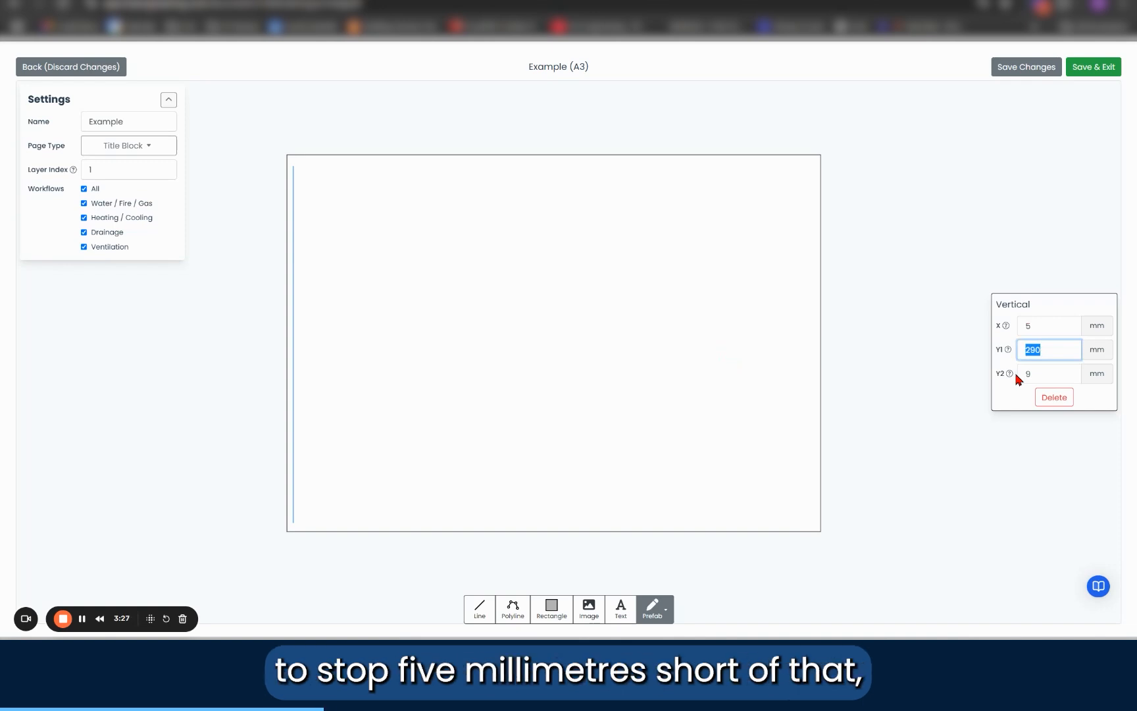
pyautogui.write('292')
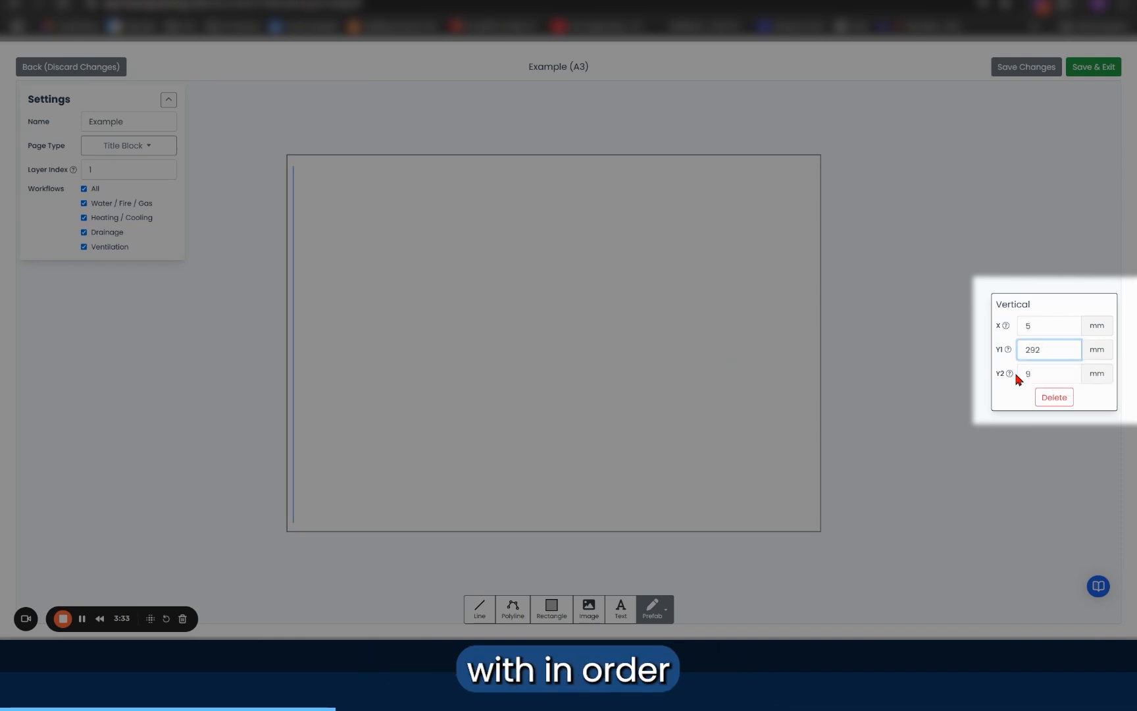
pyautogui.doubleClick(1027, 374)
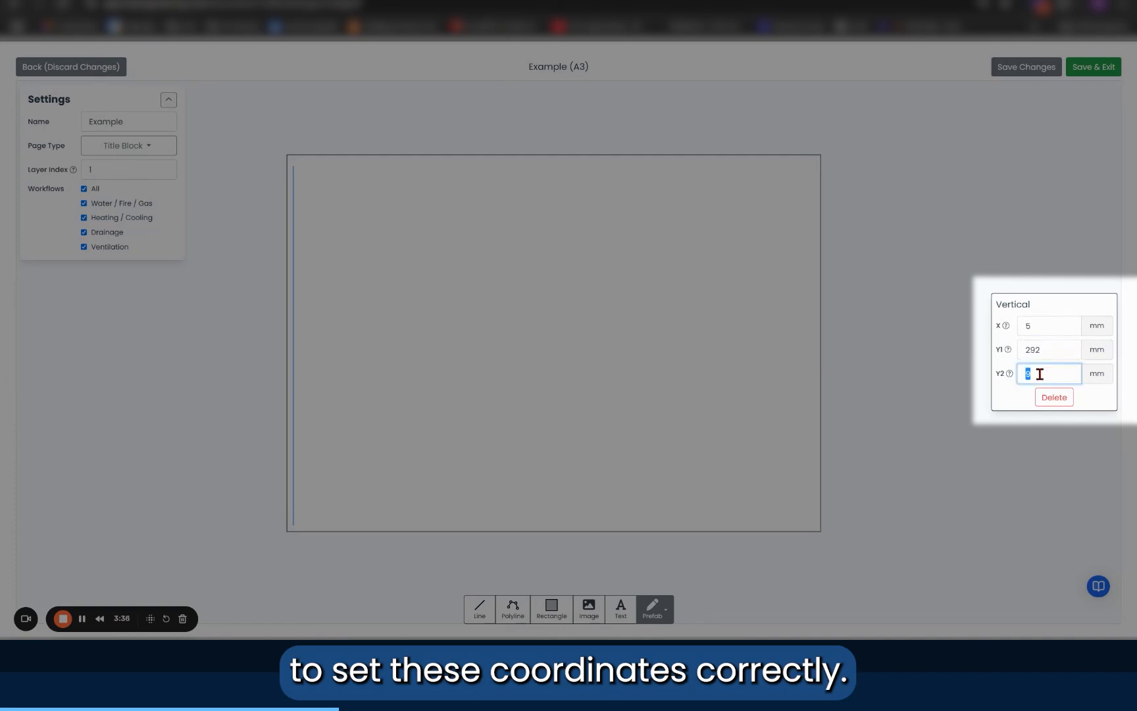
pyautogui.write('5')
pyautogui.click(642, 175)
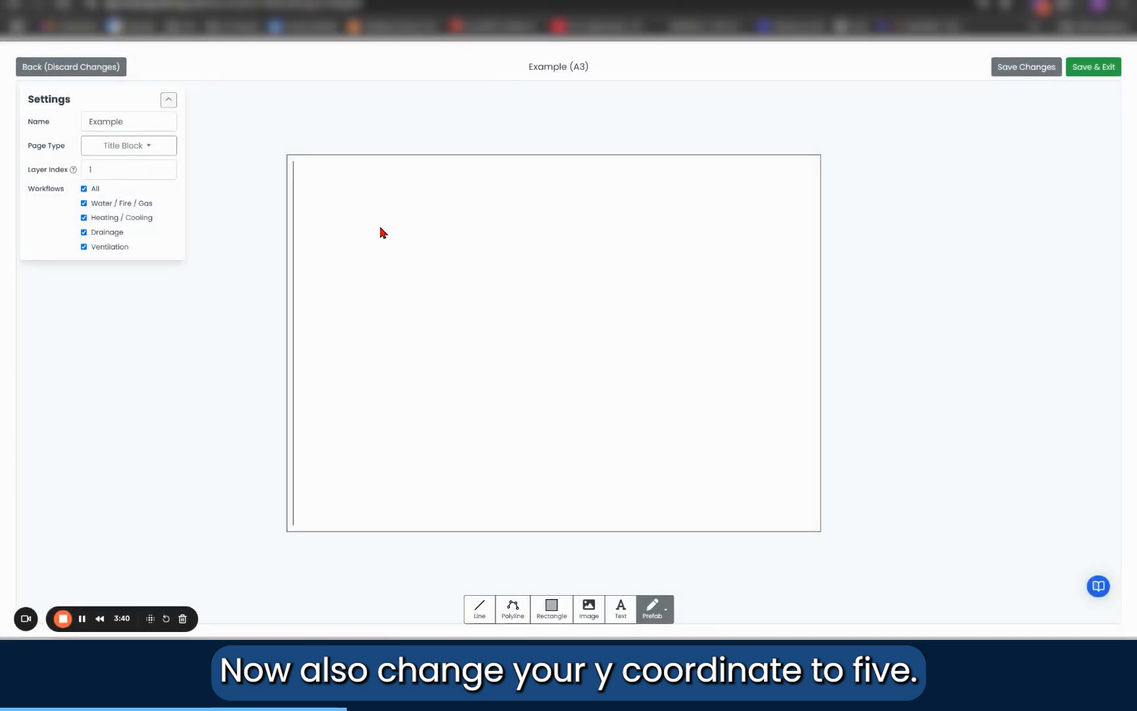
# Step: Draw a horizontal line about 6 mm below the page's top edge, from about X 9 mm to X 419 mm
pyautogui.click(476, 606)
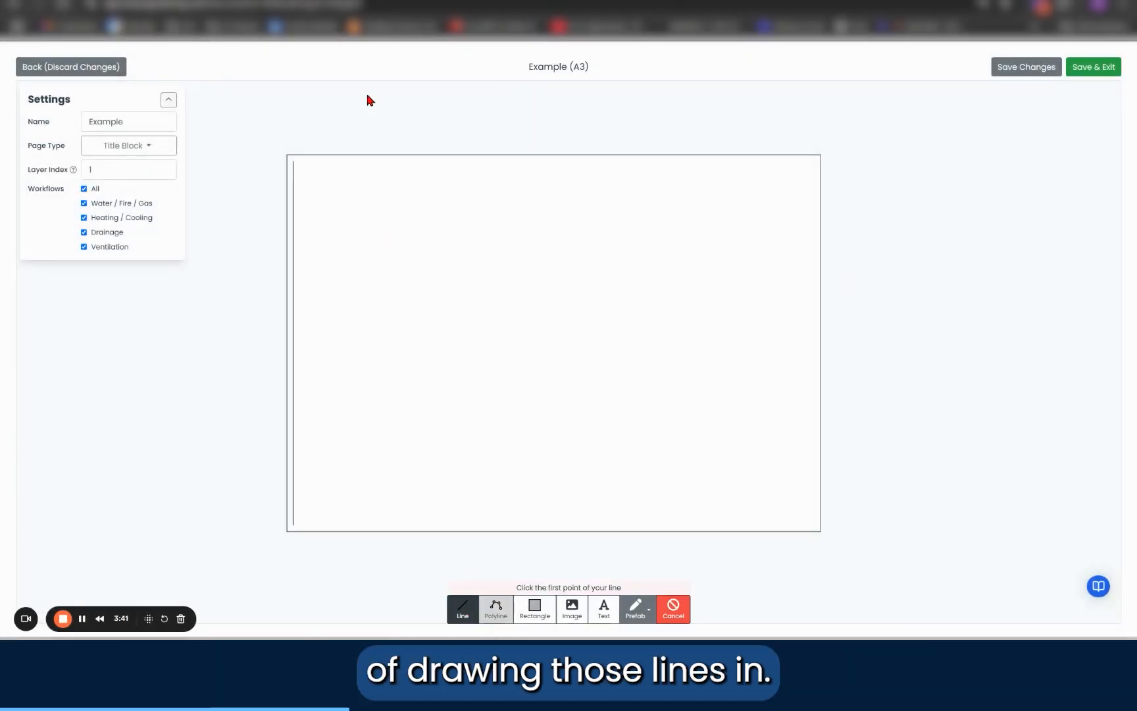
pyautogui.click(298, 162)
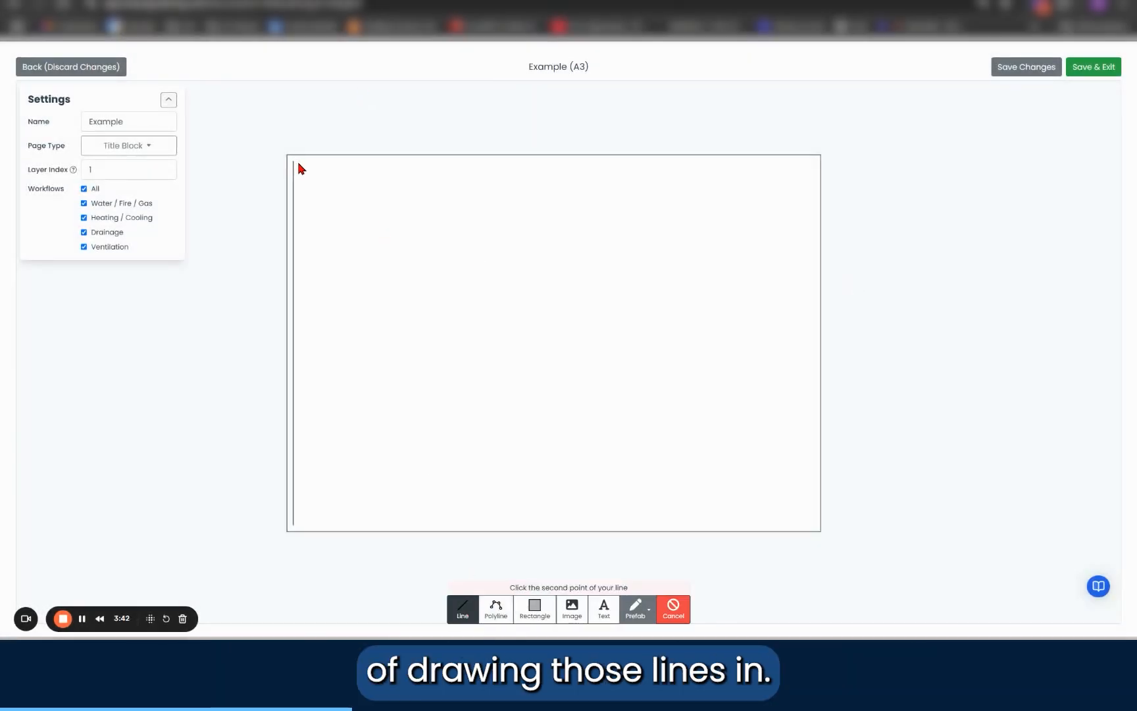
pyautogui.click(819, 184)
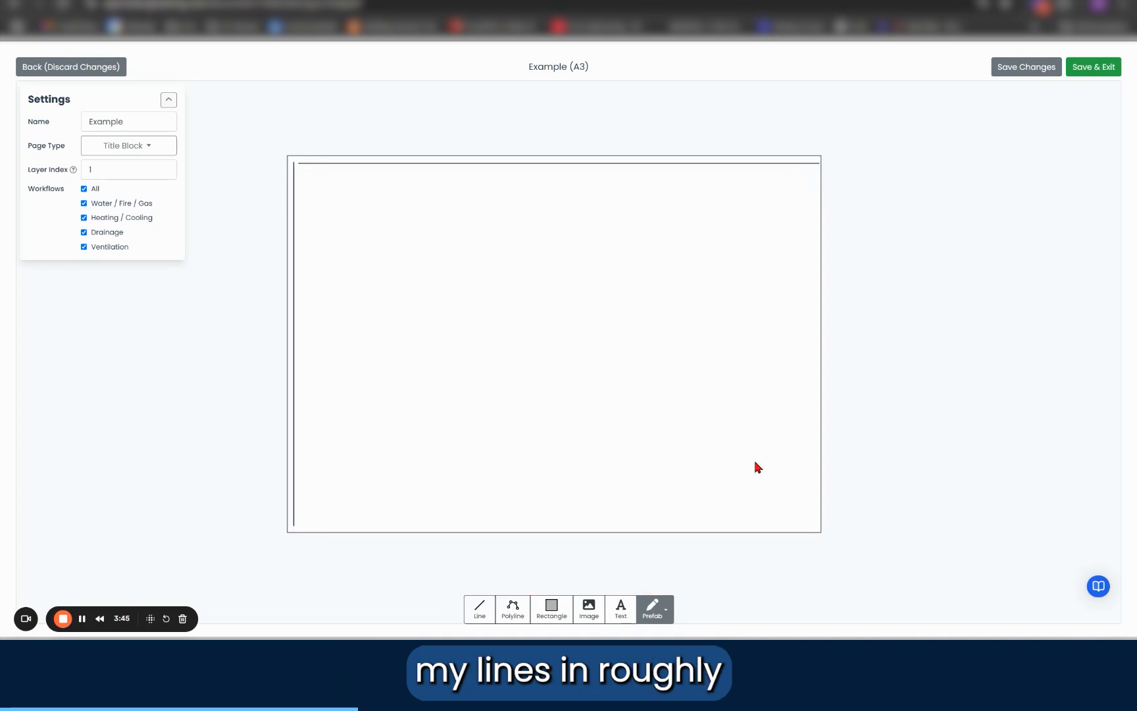
# Step: Draw a rough vertical margin line along the page's right edge and a horizontal one along its bottom edge
pyautogui.click(478, 606)
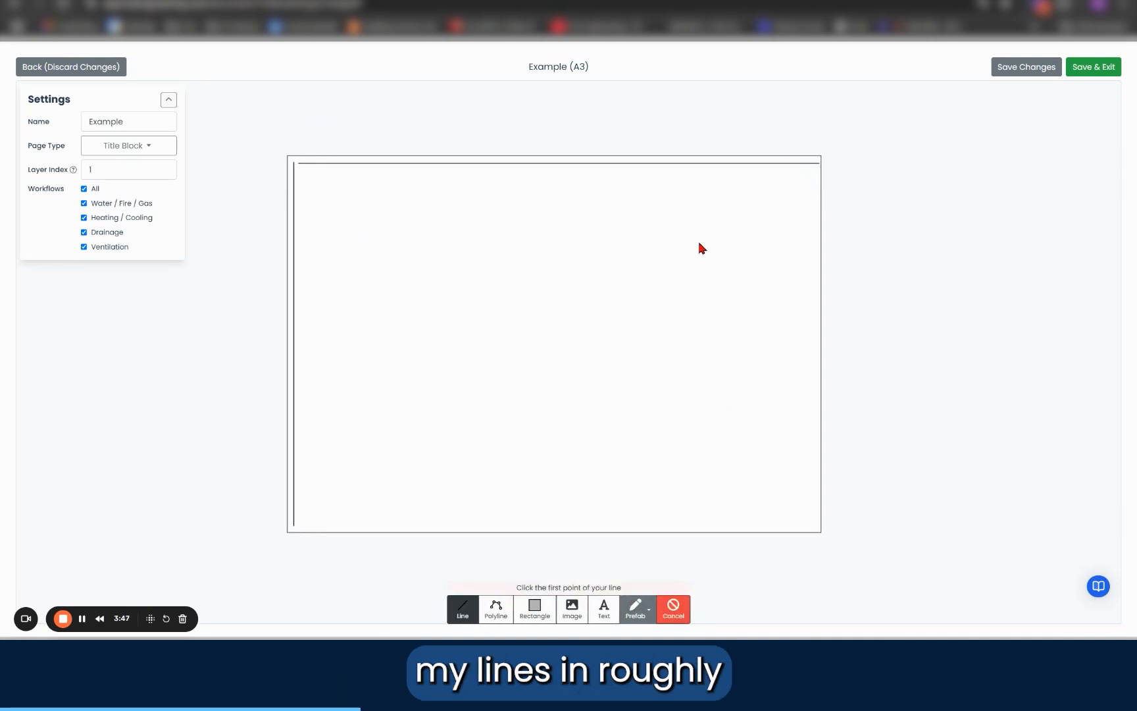
pyautogui.click(804, 175)
pyautogui.click(804, 533)
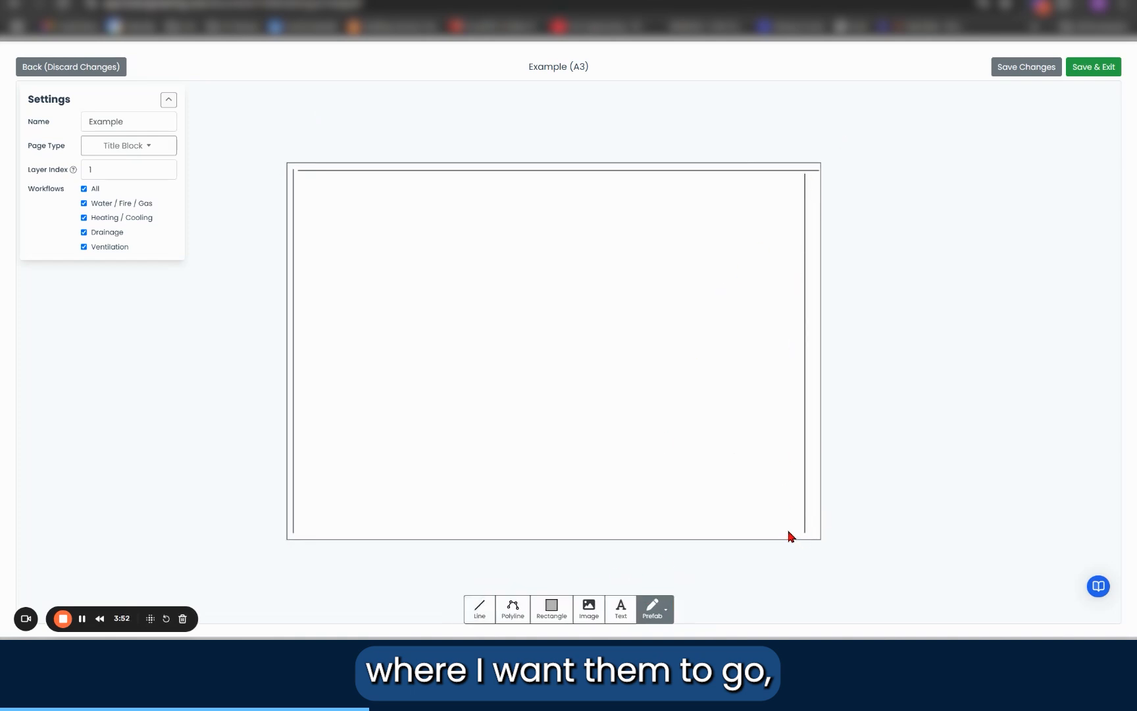
pyautogui.click(469, 604)
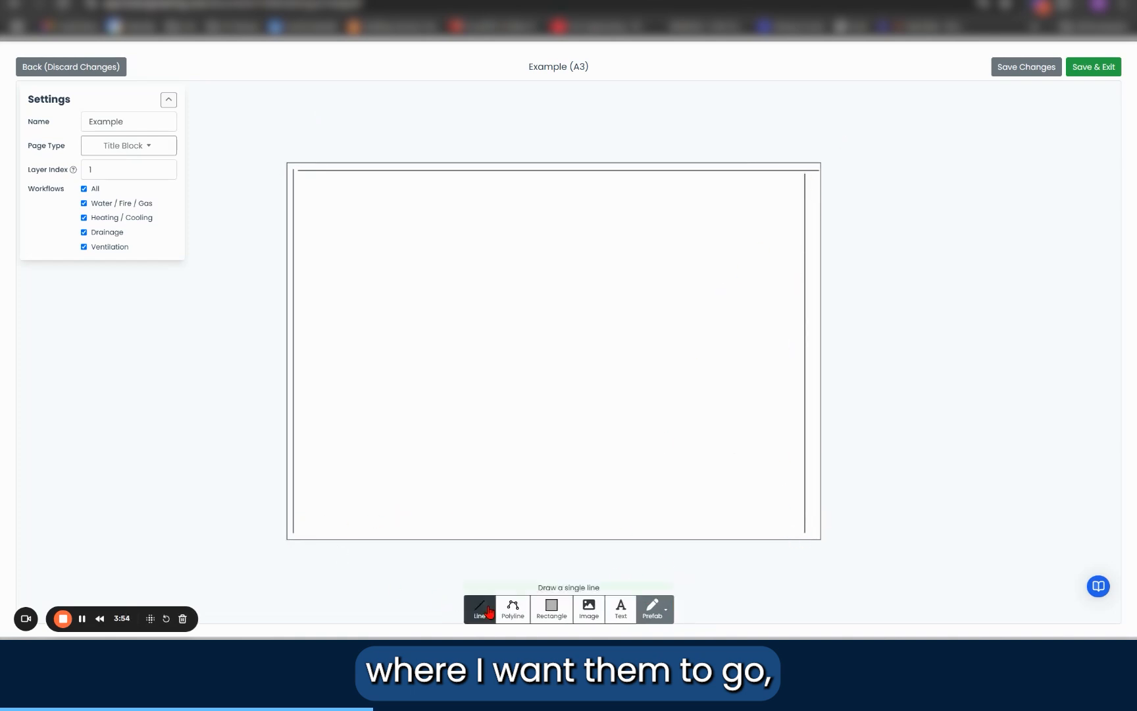
pyautogui.click(301, 520)
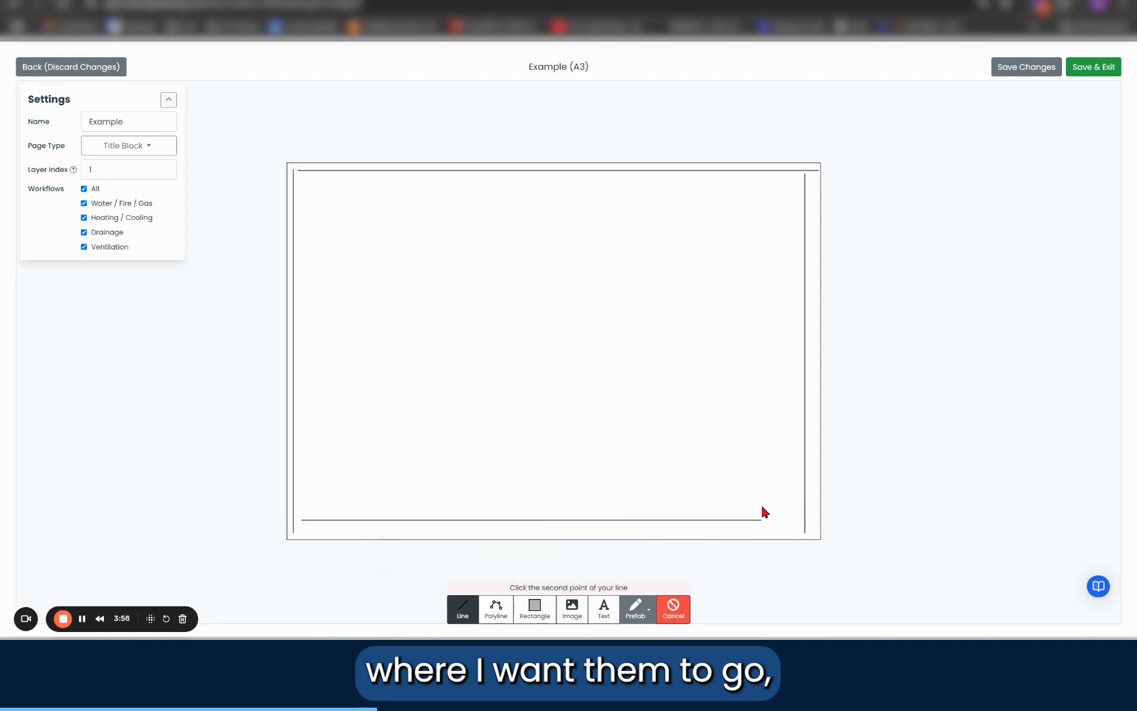
pyautogui.click(793, 520)
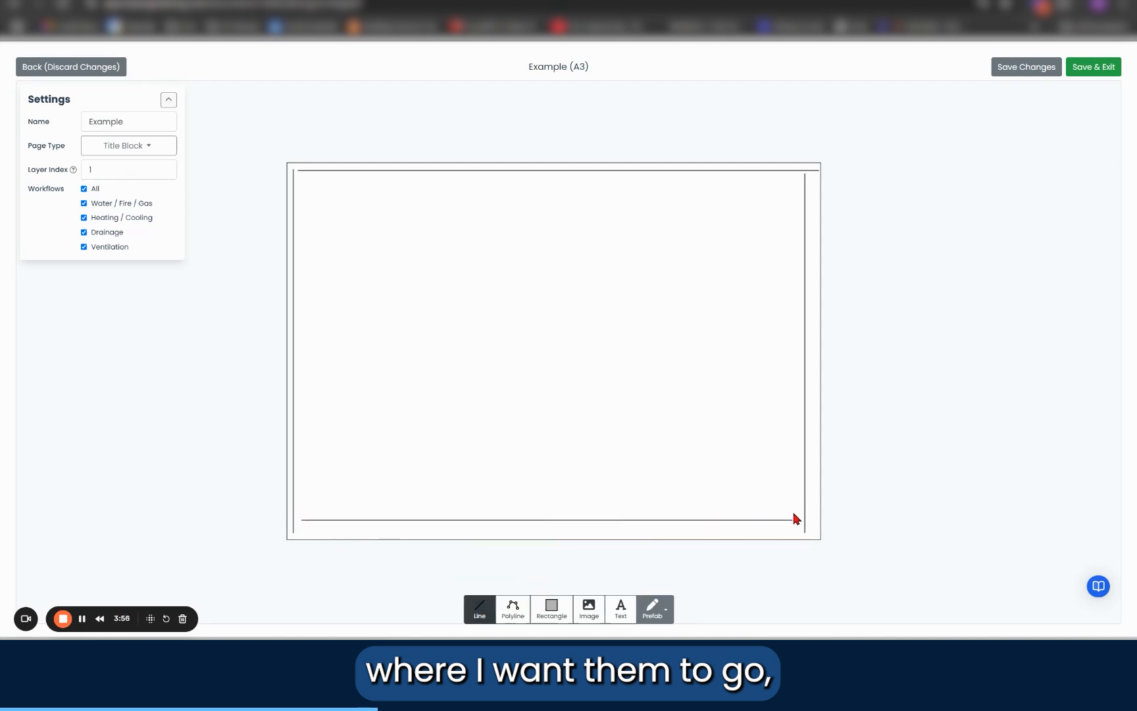
# Step: Set the top margin line's coordinates to Y 5 mm, X1 5 mm and X2 415 mm
pyautogui.click(552, 173)
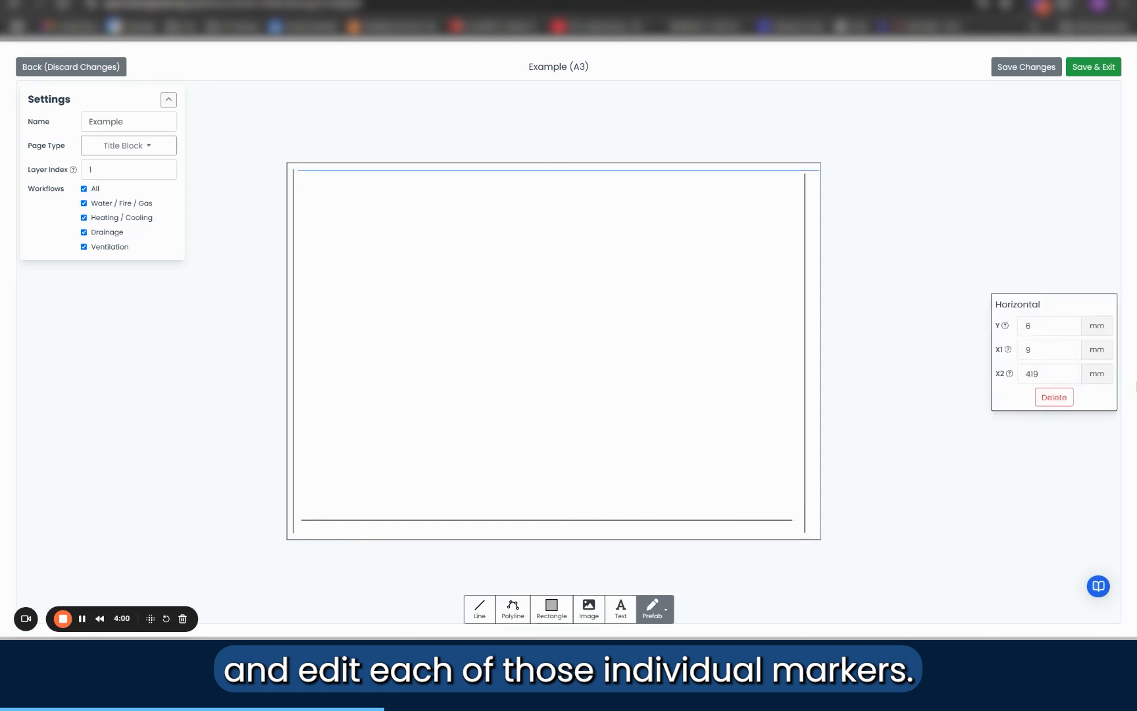
pyautogui.doubleClick(1033, 326)
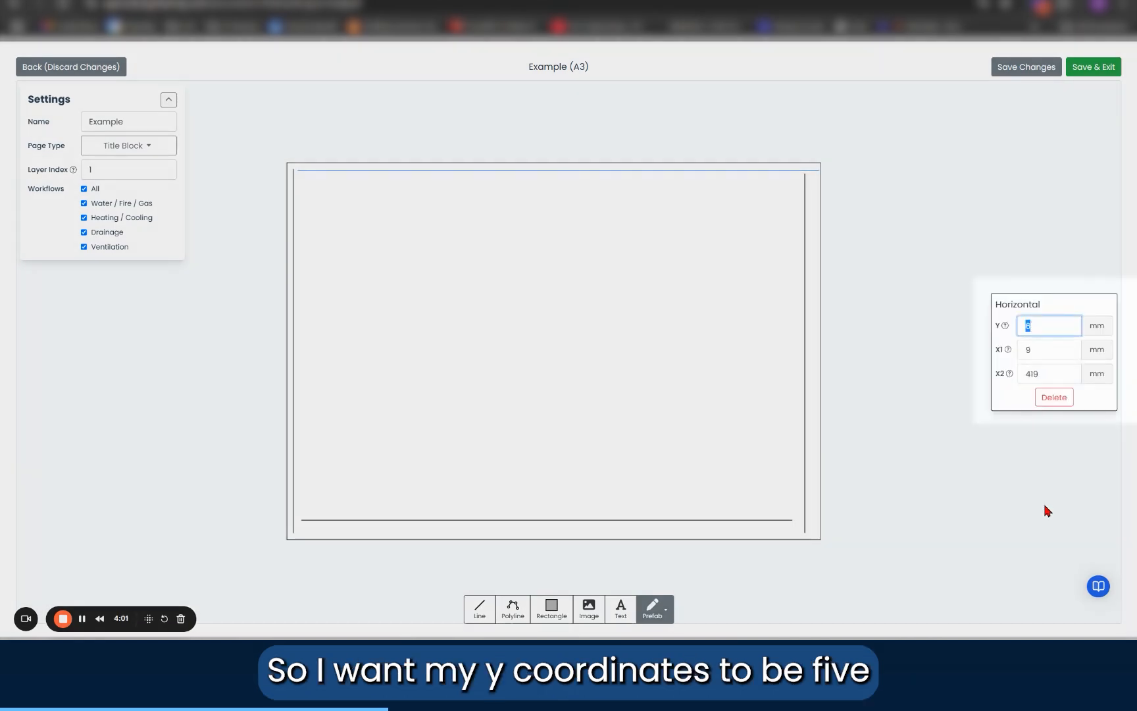
pyautogui.write('5')
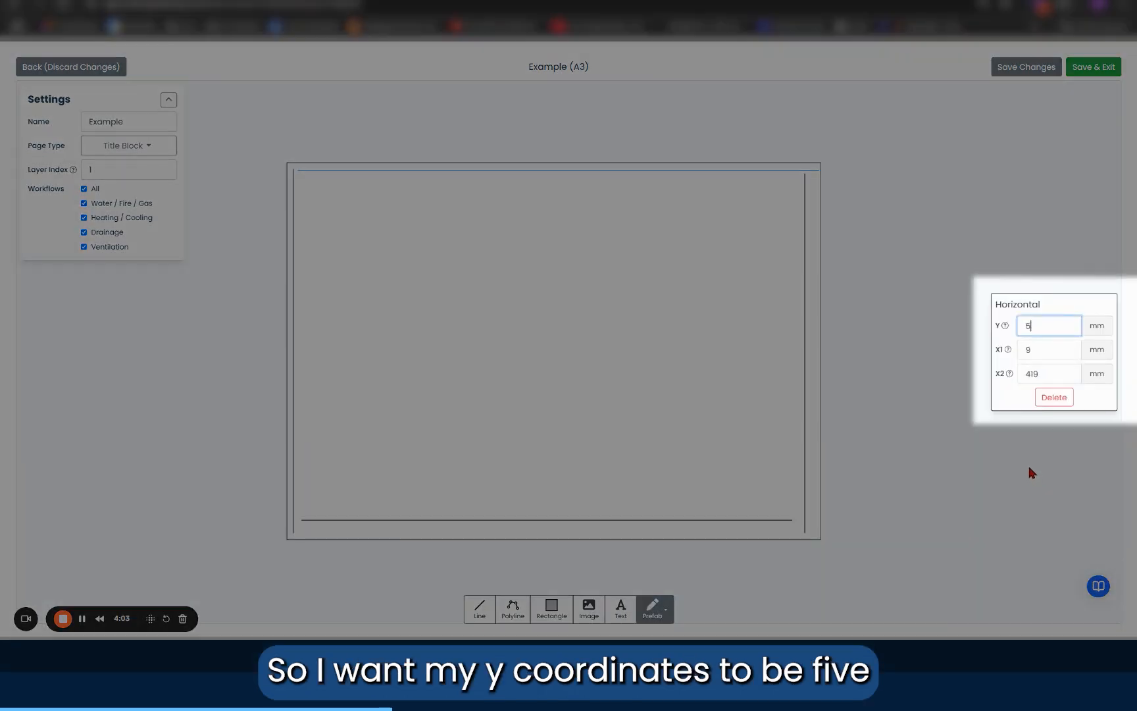
pyautogui.doubleClick(1052, 347)
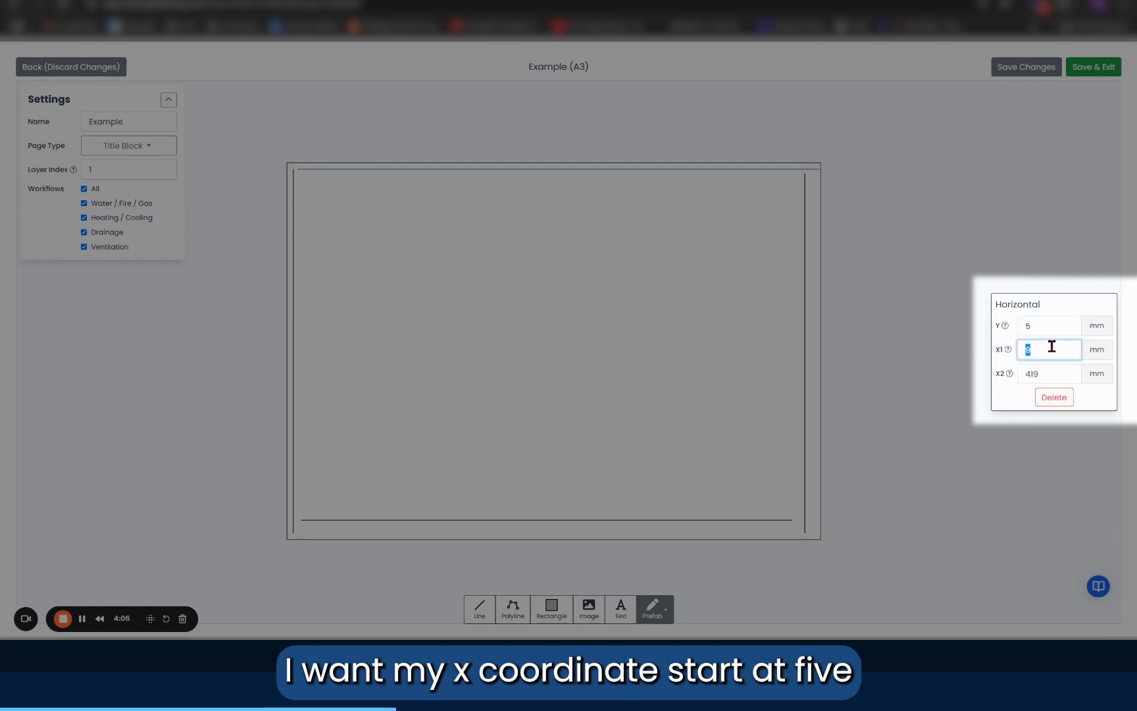
pyautogui.doubleClick(1051, 373)
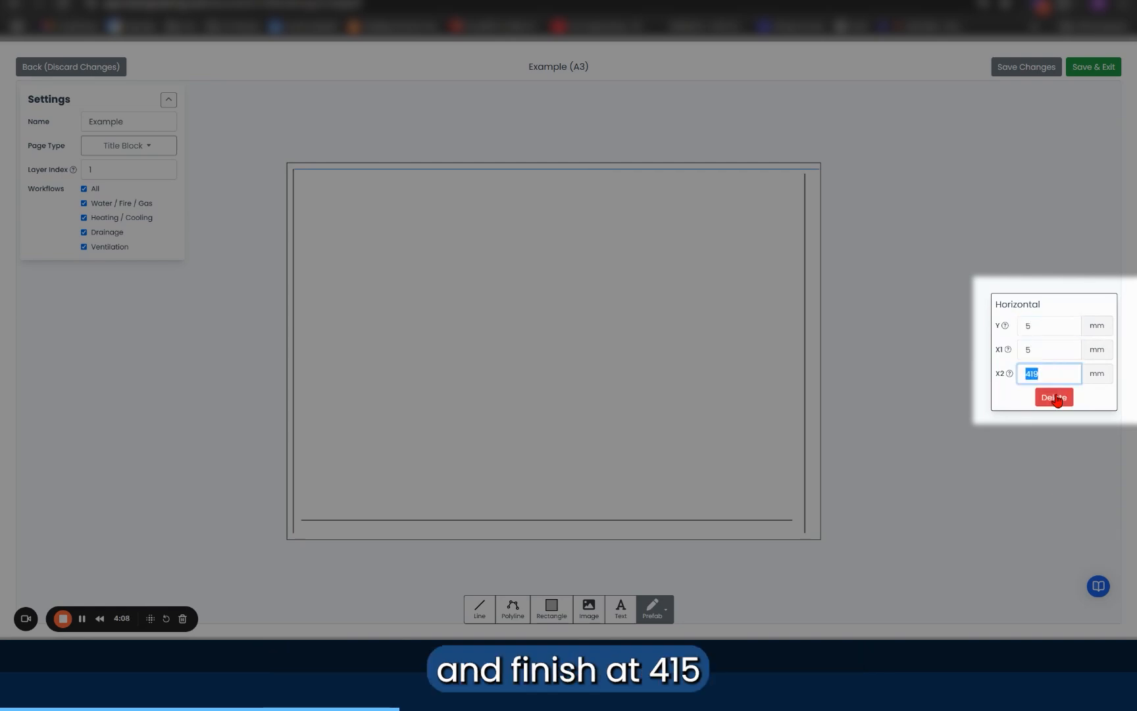
pyautogui.write('41')
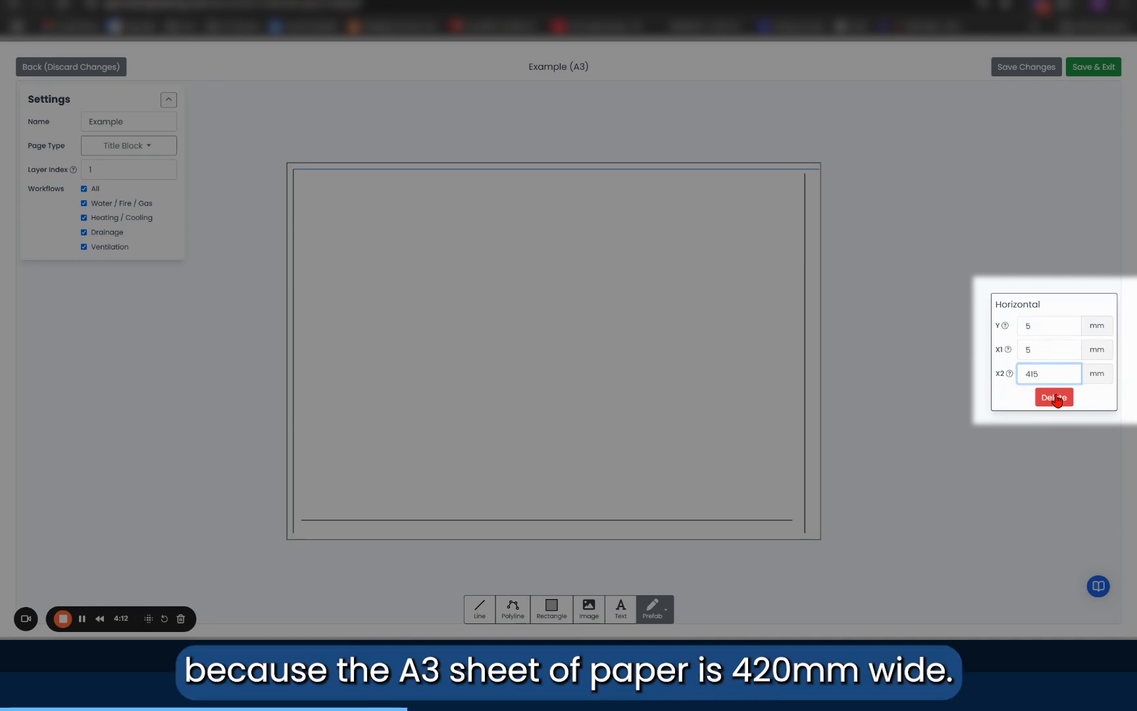
pyautogui.press('Return')
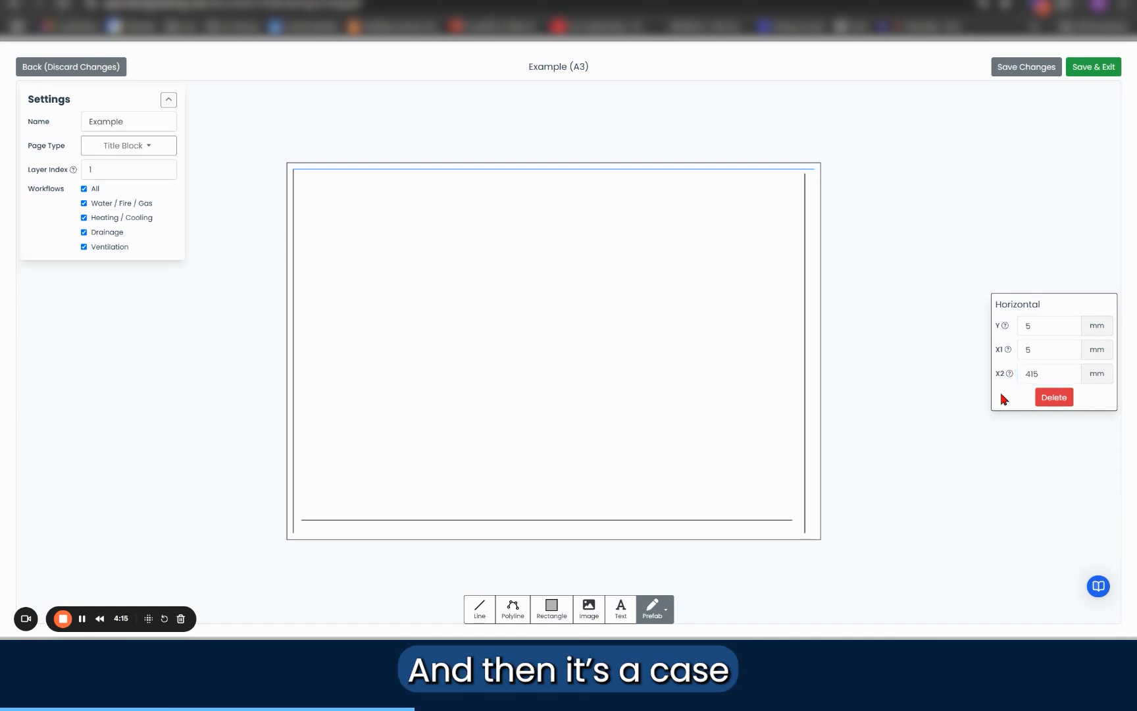
# Step: Set the right margin line's coordinates to X 415 mm, Y1 5 mm and Y2 292 mm
pyautogui.click(807, 415)
pyautogui.click(804, 421)
pyautogui.click(1059, 329)
pyautogui.doubleClick(1059, 329)
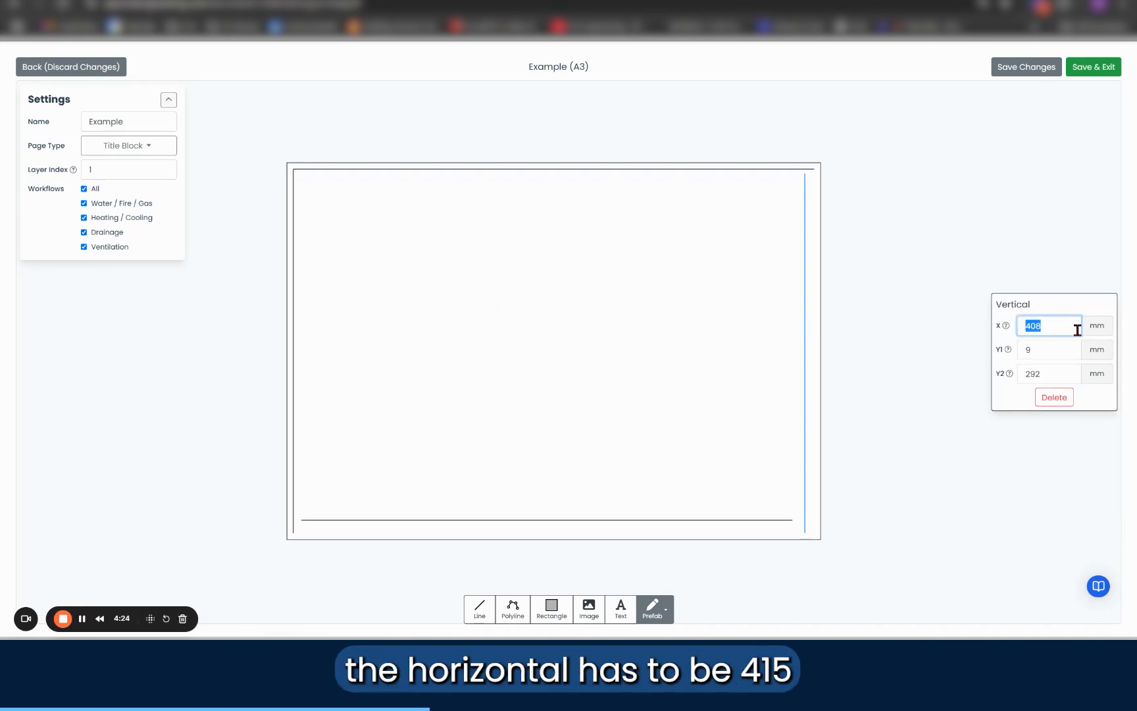
pyautogui.write('415')
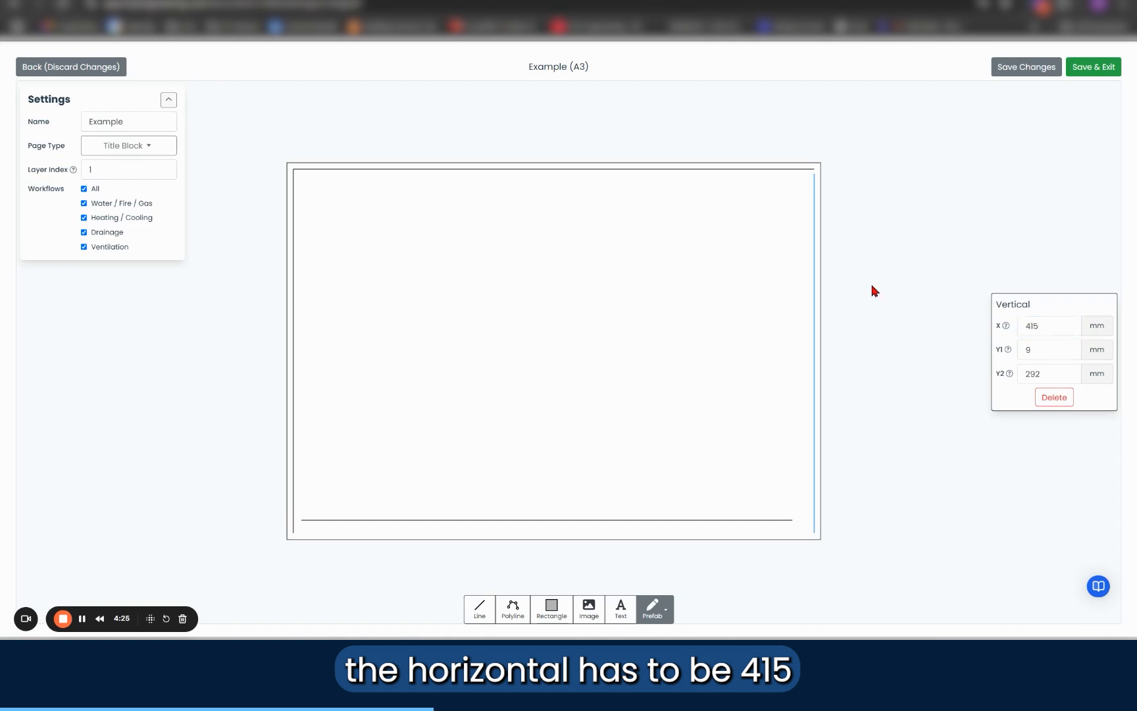
pyautogui.doubleClick(1069, 351)
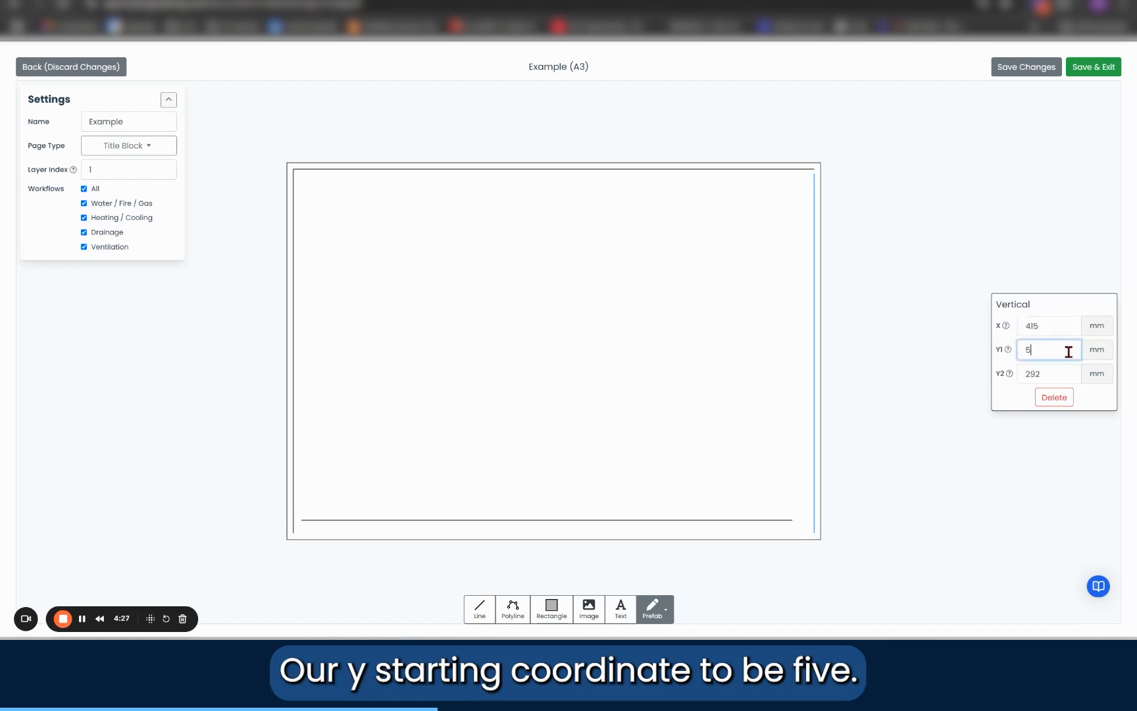
pyautogui.write('5')
pyautogui.doubleClick(1054, 375)
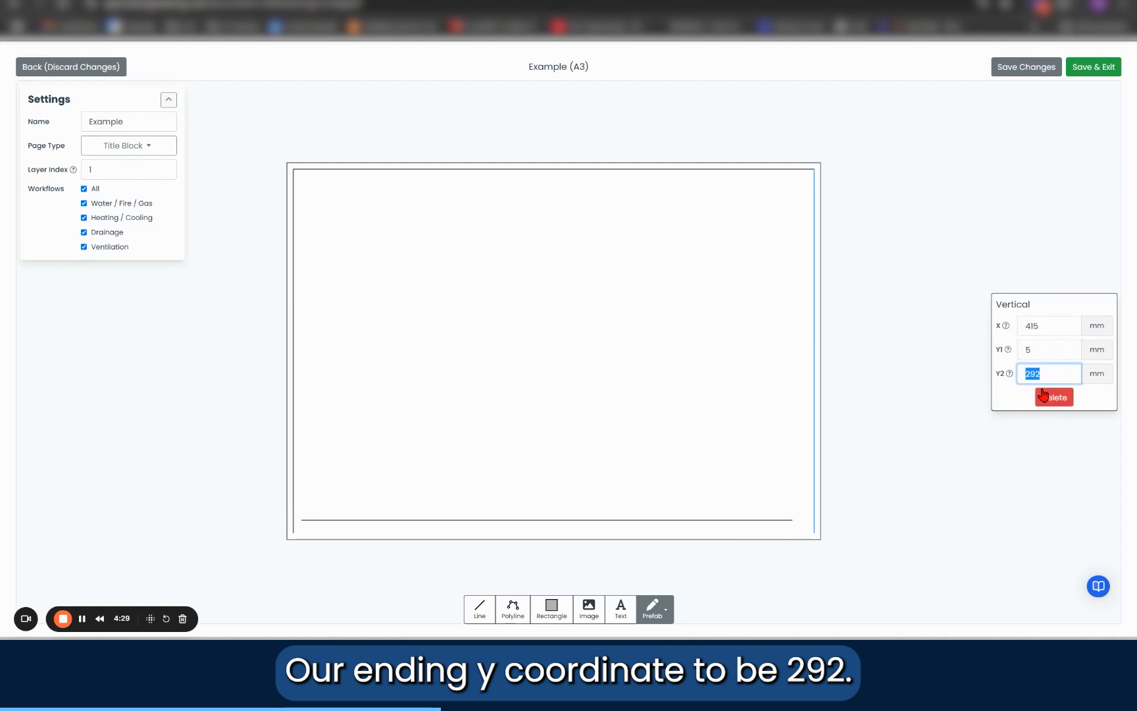
pyautogui.write('2')
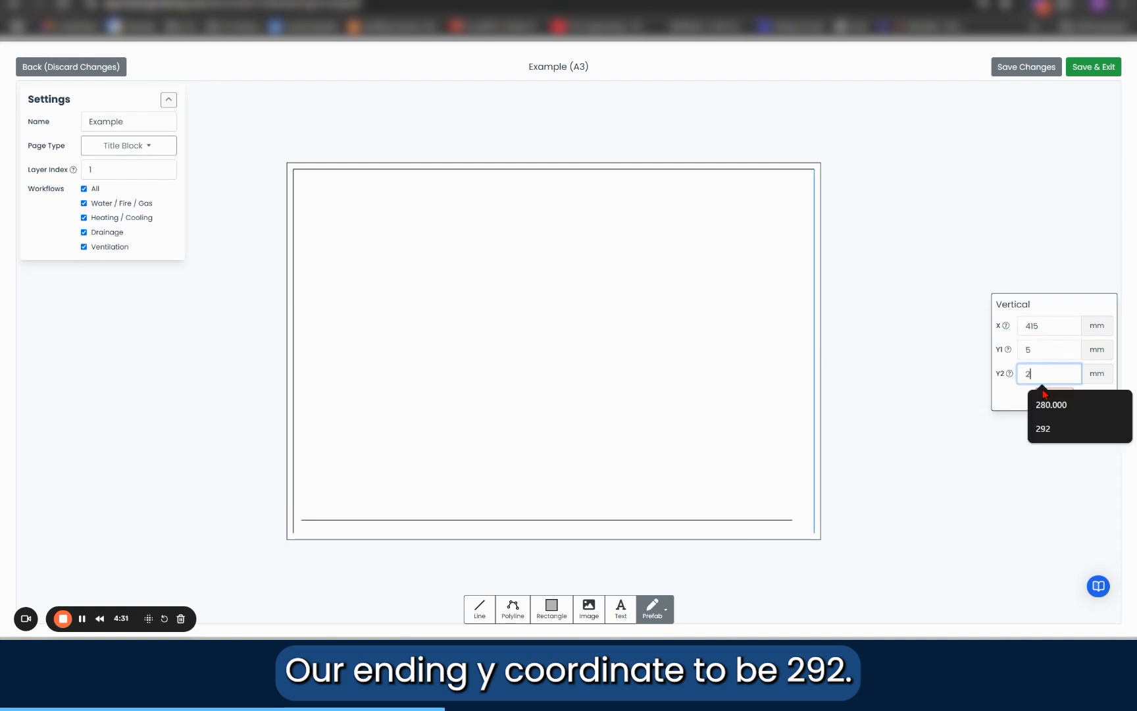
pyautogui.write('92')
pyautogui.press('Return')
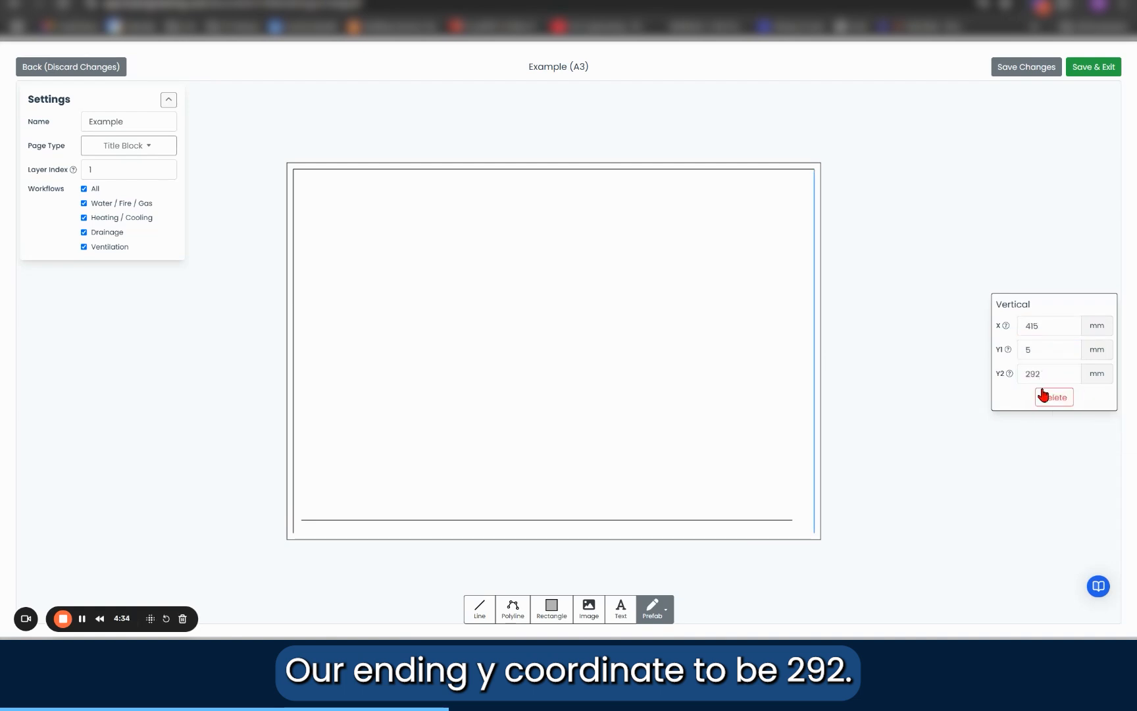
pyautogui.click(846, 427)
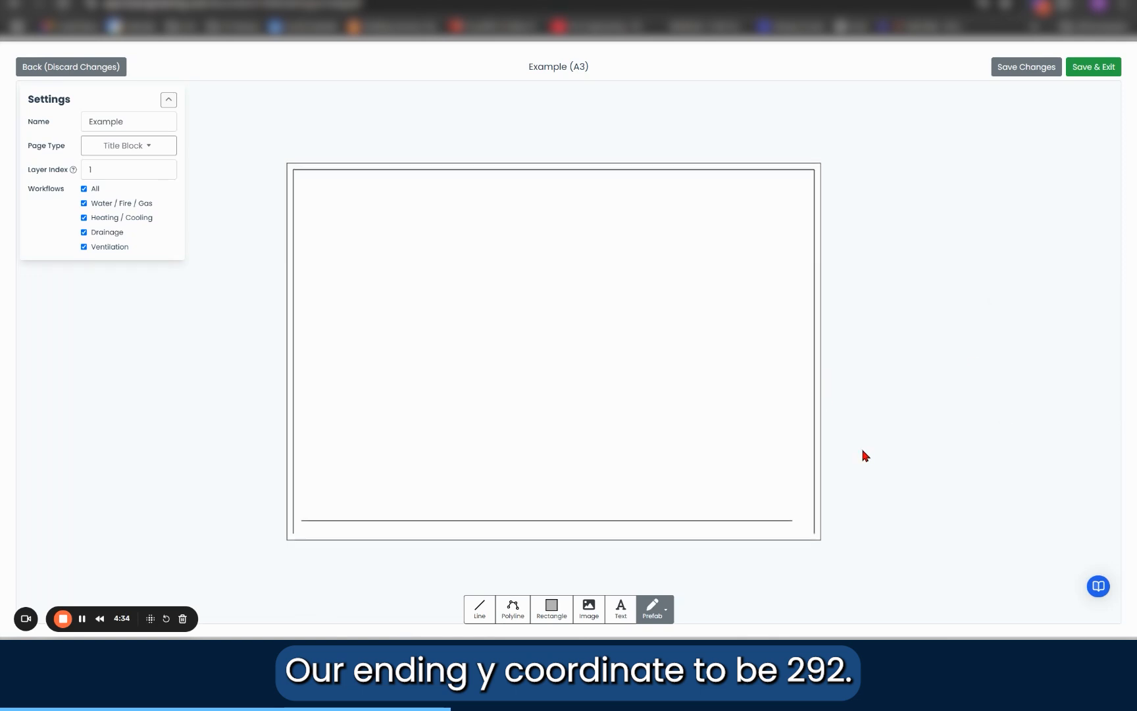
# Step: Set the bottom margin line's coordinates to Y 292 mm, X1 5 mm and X2 415 mm
pyautogui.click(791, 521)
pyautogui.doubleClick(1057, 326)
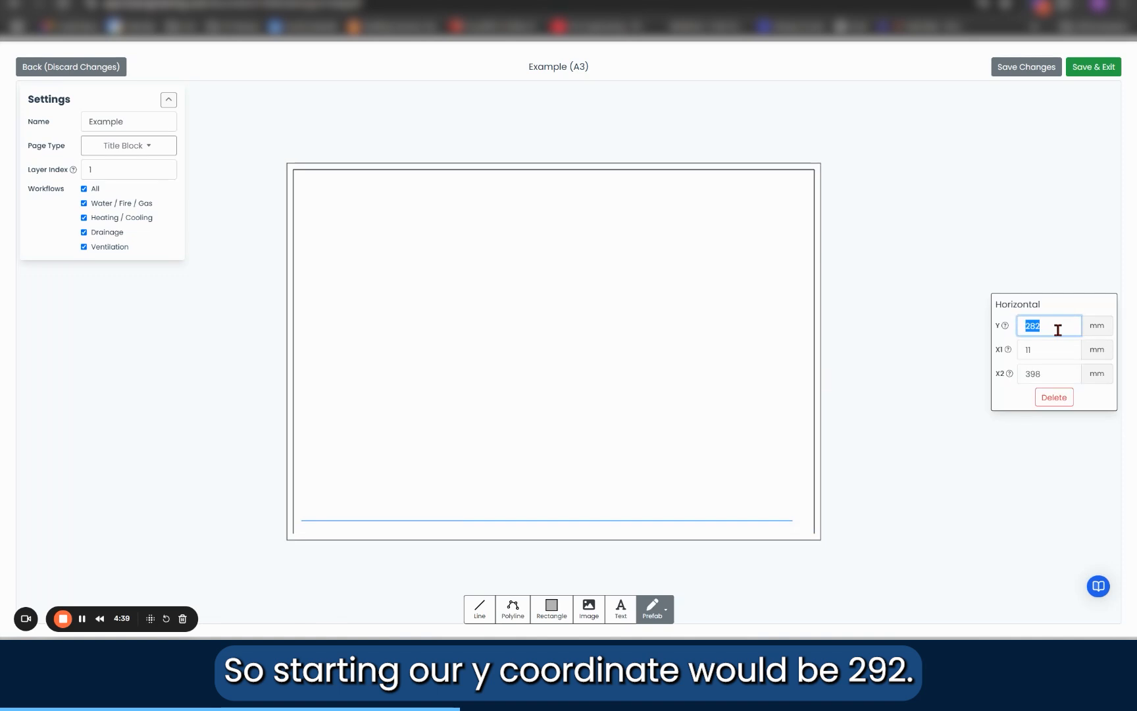
pyautogui.write('29')
pyautogui.doubleClick(1045, 351)
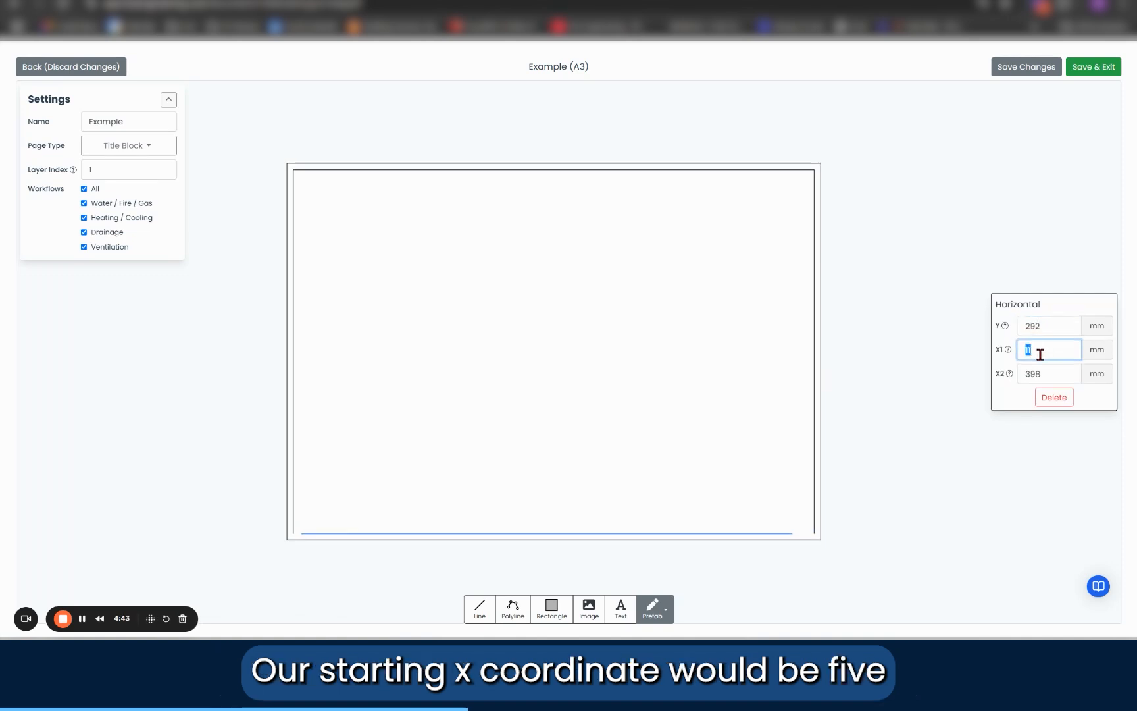
pyautogui.doubleClick(1069, 377)
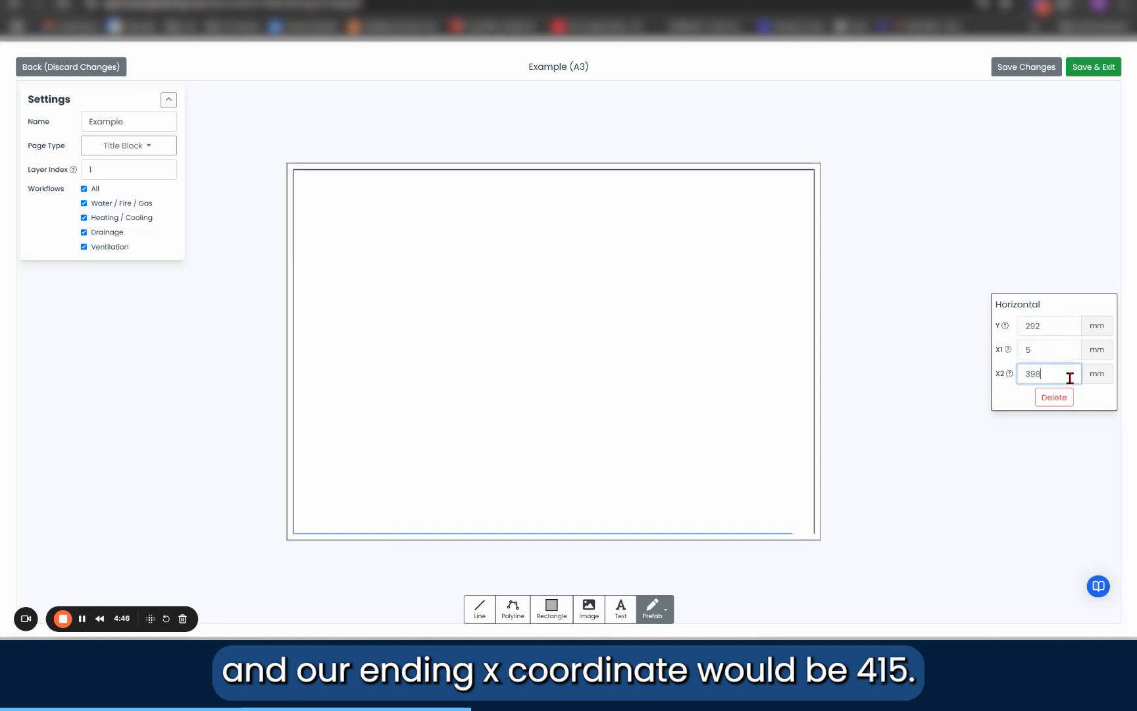
pyautogui.write('415')
pyautogui.press('Return')
pyautogui.click(936, 293)
# Step: Draw a vertical line at about X 344 mm, from the bottom margin line up to the top margin line
pyautogui.moveTo(885, 472); pyautogui.dragTo(868, 418)
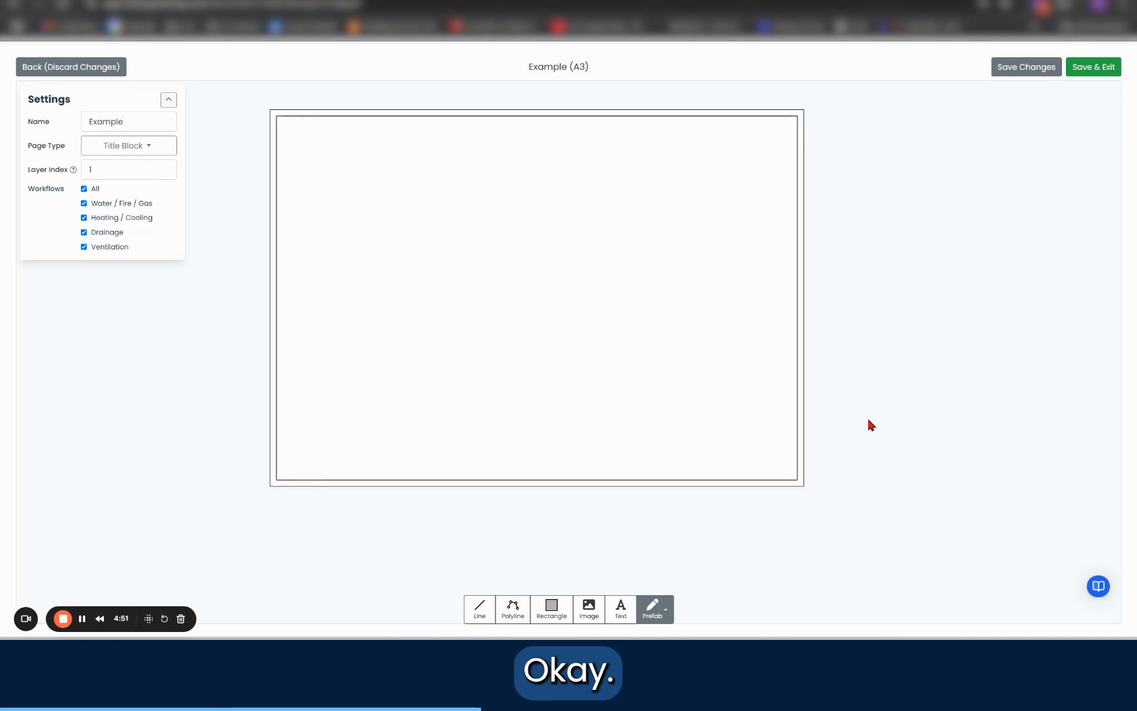
pyautogui.click(483, 609)
pyautogui.scroll(5, 802, 481)
pyautogui.scroll(-6, 807, 474)
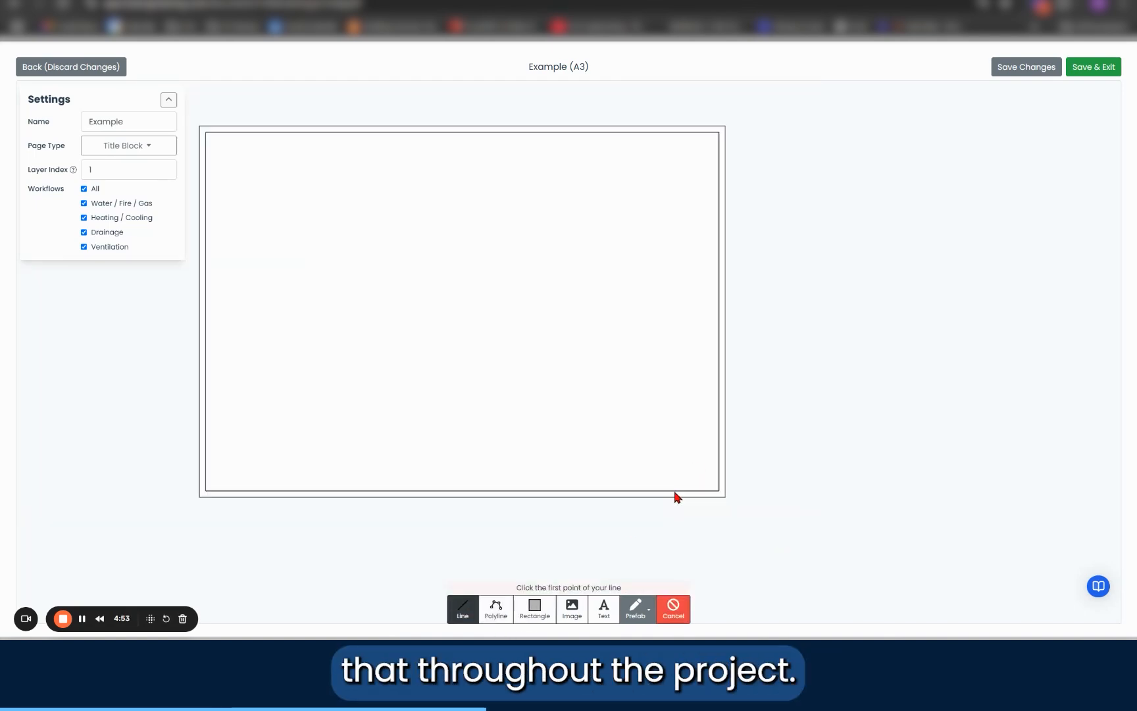
pyautogui.click(653, 493)
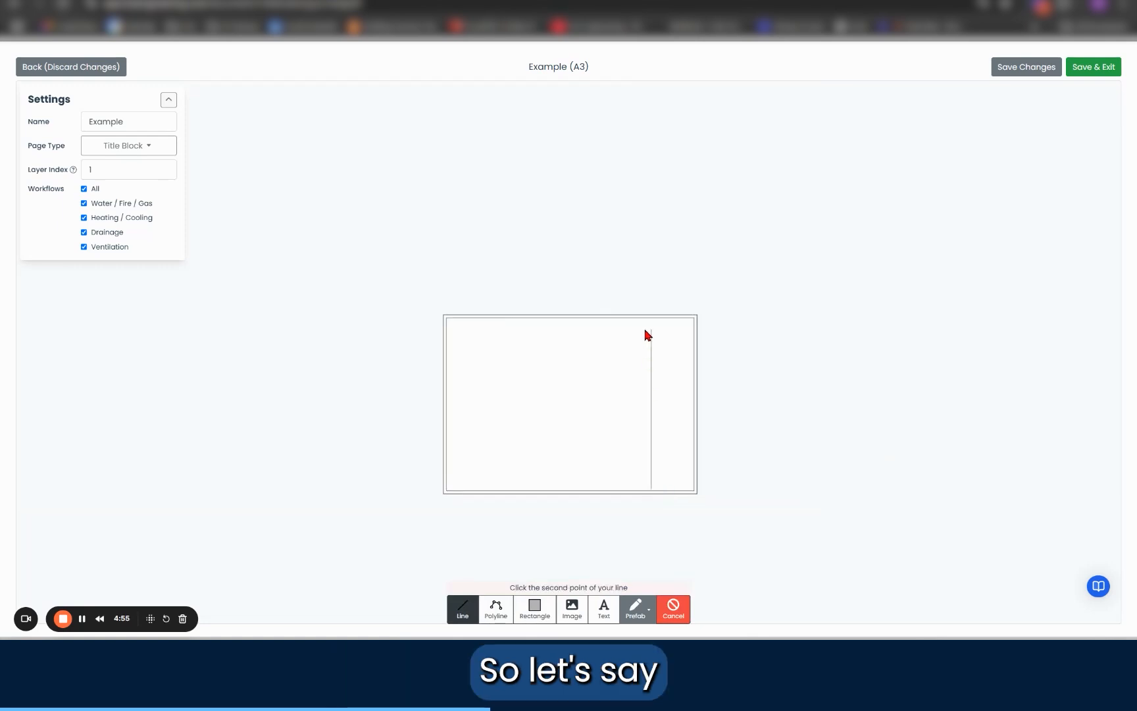
pyautogui.scroll(5, 654, 325)
pyautogui.click(653, 320)
pyautogui.scroll(-5, 652, 322)
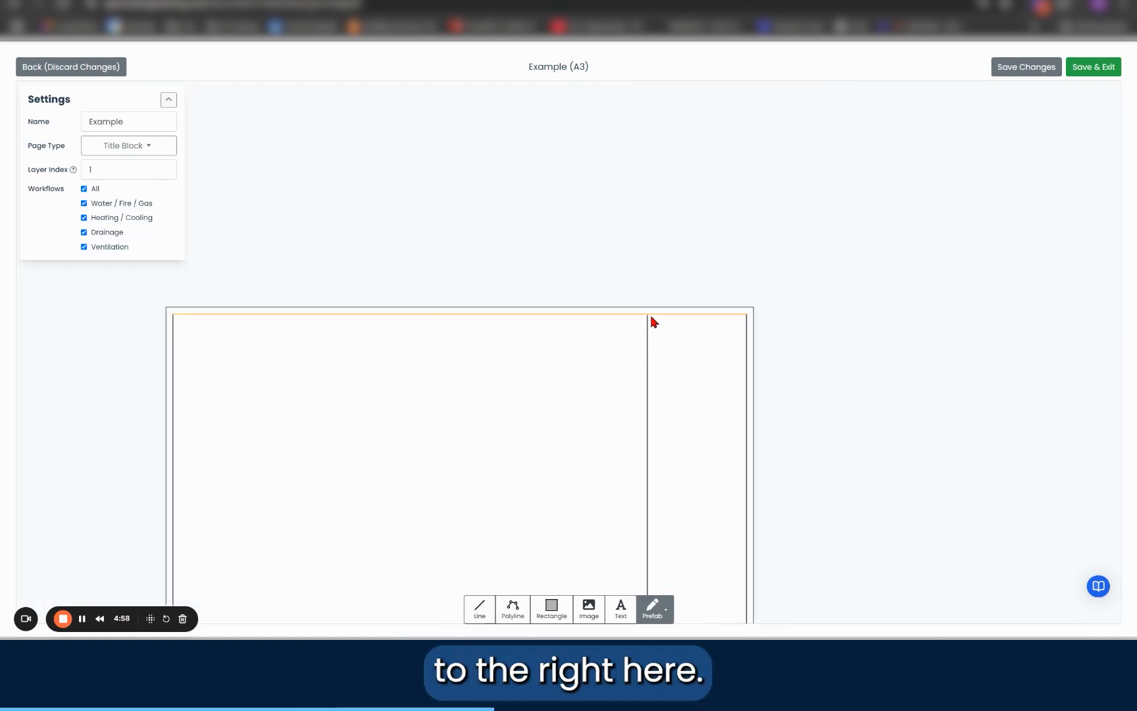
# Step: Set the new vertical divider line's ends to Y1 292 mm and Y2 5 mm
pyautogui.scroll(4, 729, 332)
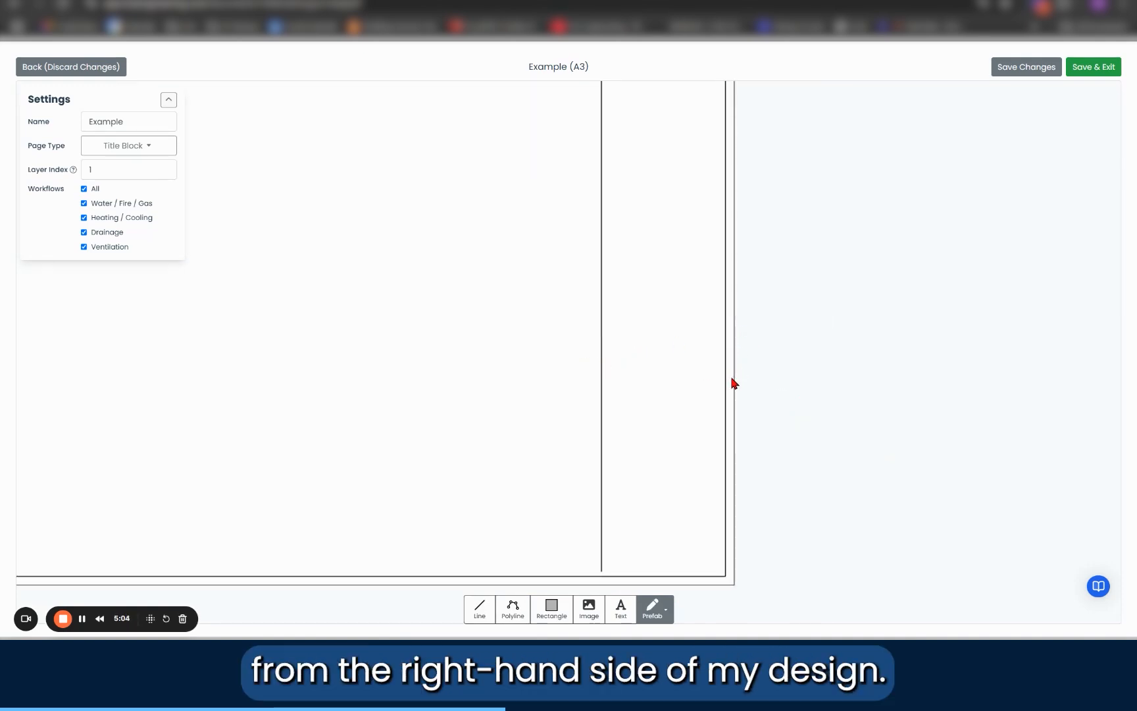
pyautogui.scroll(-4, 733, 382)
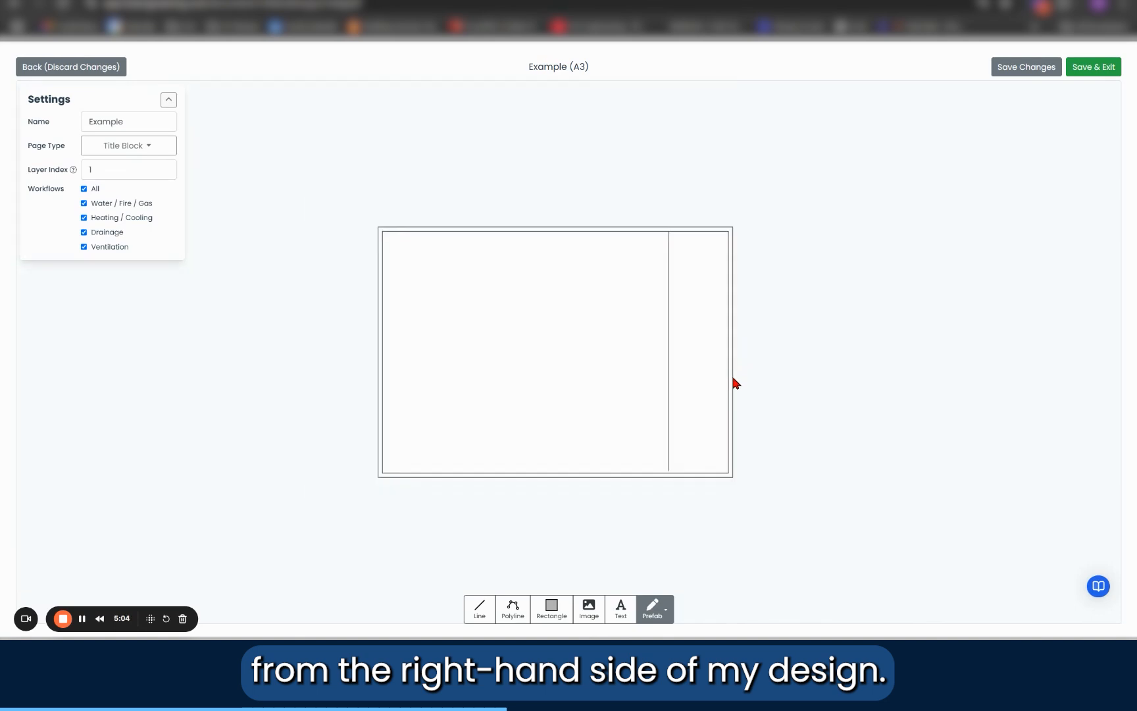
pyautogui.click(669, 377)
pyautogui.doubleClick(1057, 349)
pyautogui.write('2')
pyautogui.click(1033, 373)
pyautogui.doubleClick(1036, 374)
pyautogui.write('5')
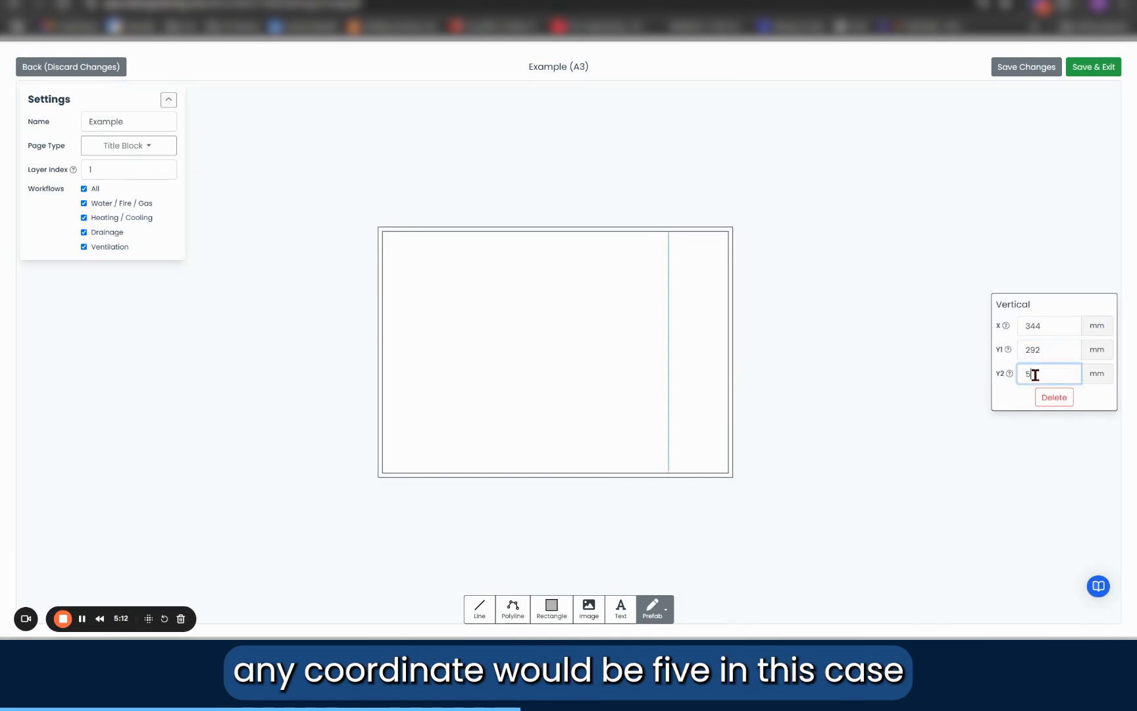
pyautogui.press('Return')
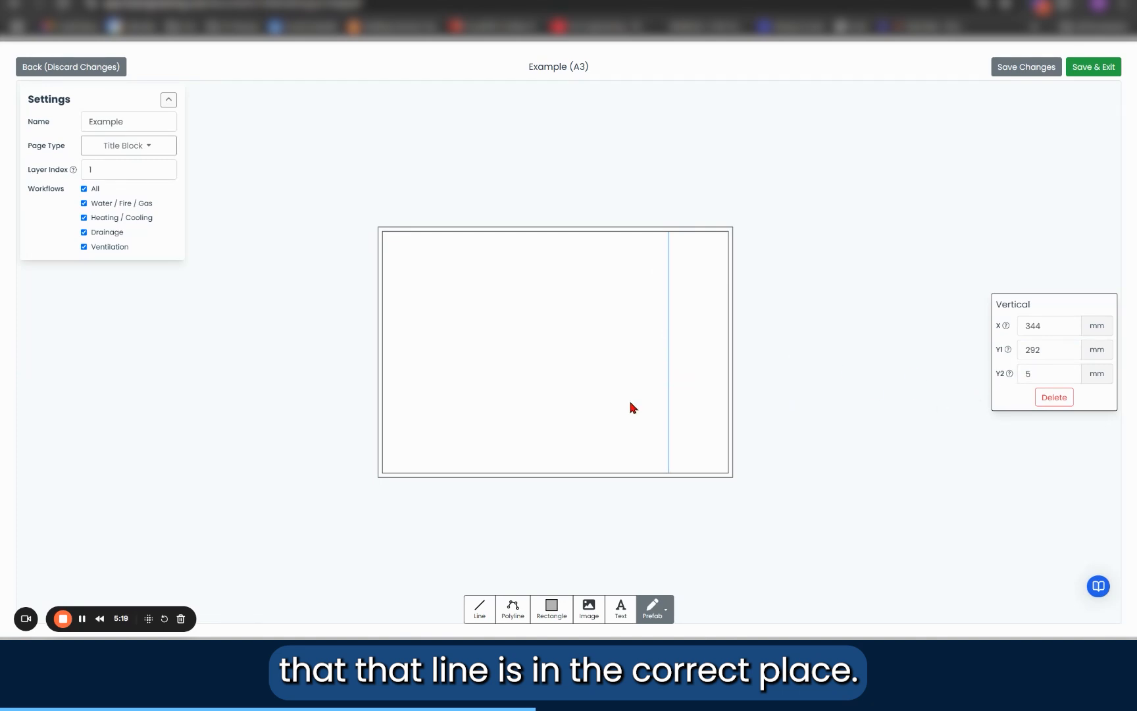
# Step: Move the vertical divider line to X 355 mm
pyautogui.scroll(1, 630, 406)
pyautogui.scroll(3, 689, 415)
pyautogui.moveTo(816, 357)
pyautogui.mouseDown()
pyautogui.moveTo(813, 428)
pyautogui.moveTo(804, 389)
pyautogui.mouseUp()
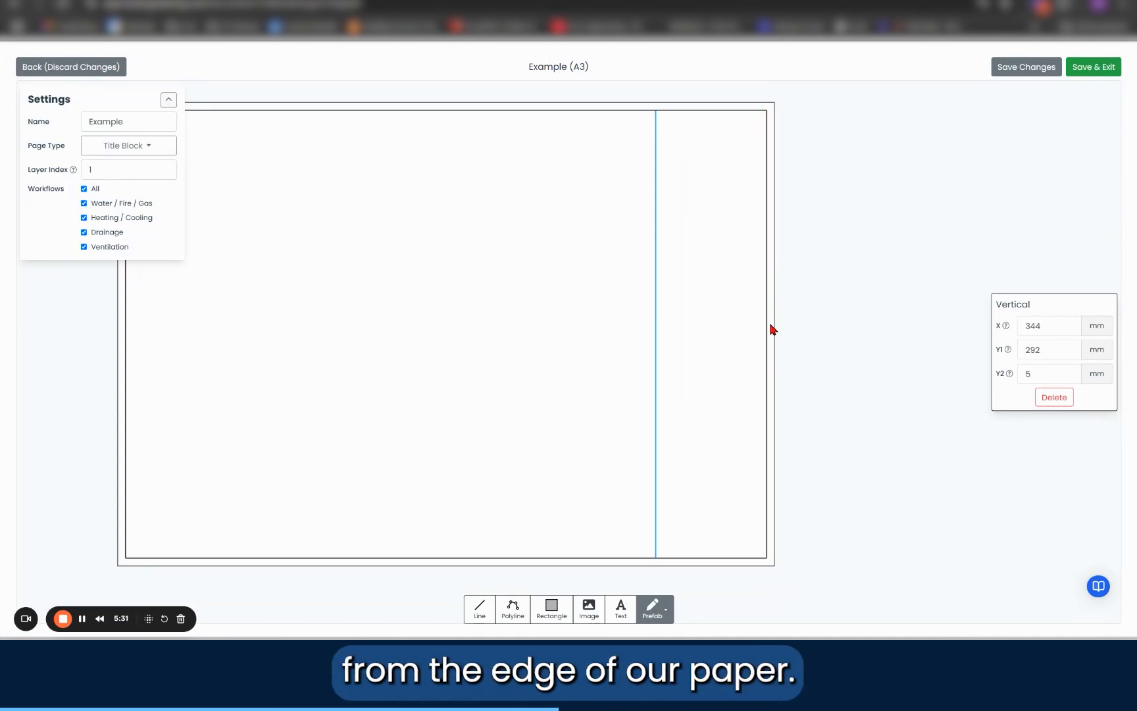
pyautogui.doubleClick(1051, 331)
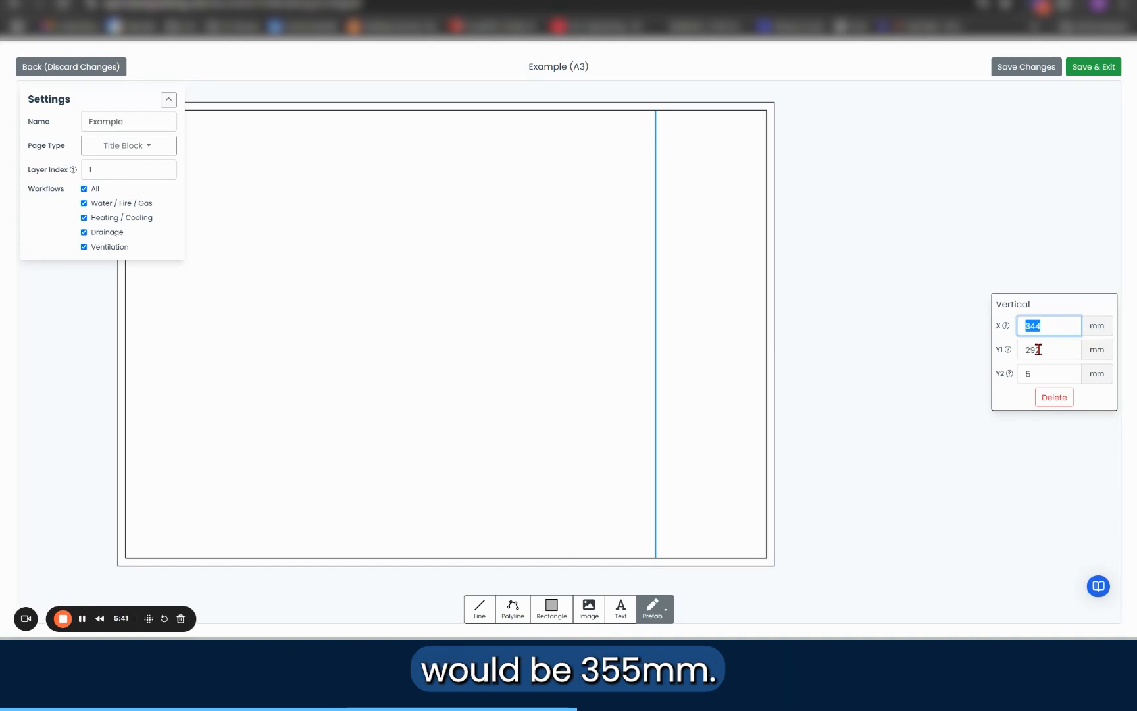
pyautogui.write('355')
pyautogui.press('Return')
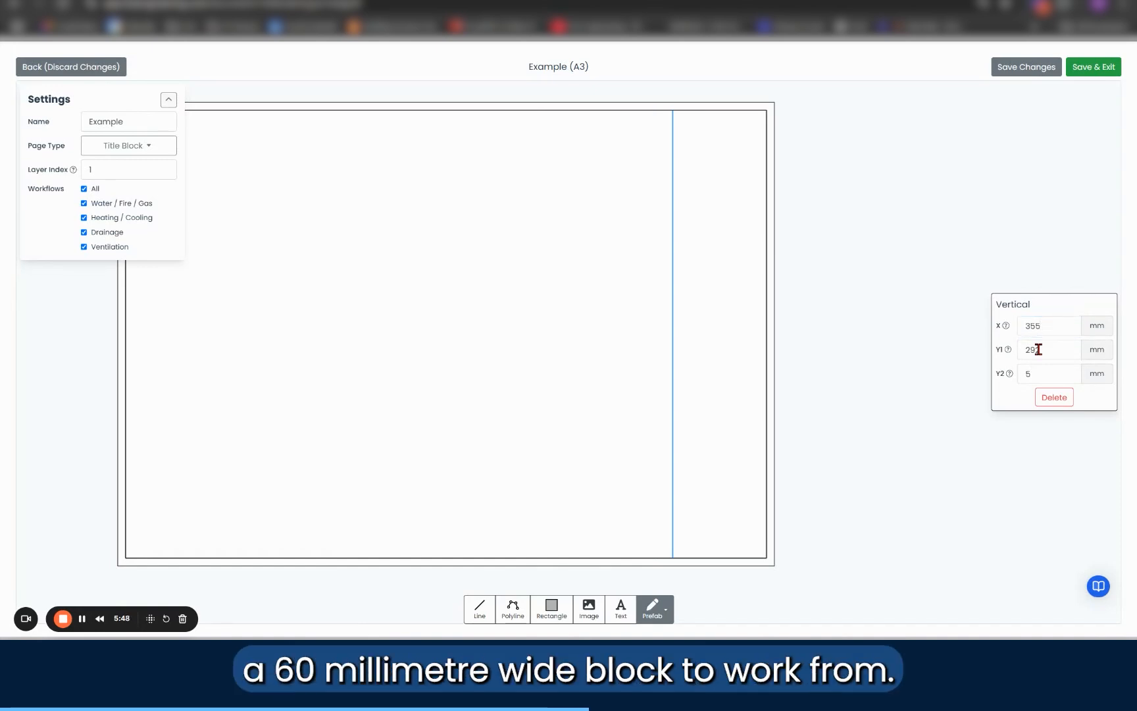
pyautogui.click(974, 376)
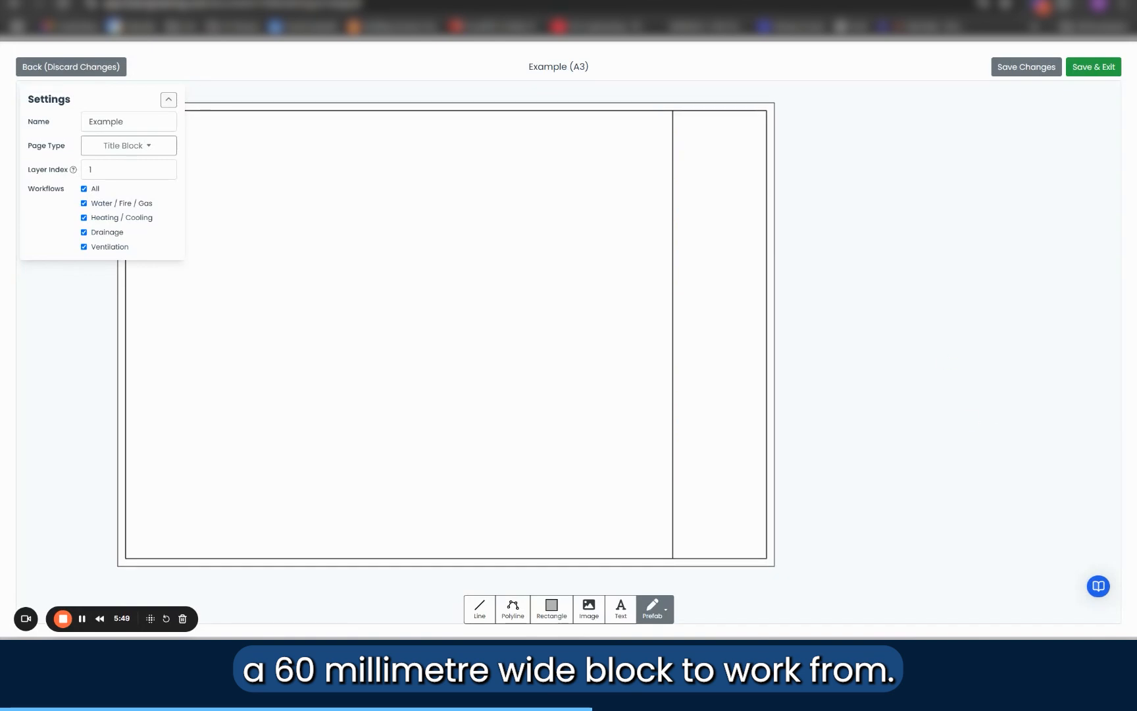
# Step: Draw a horizontal line across the narrow right-hand column, near its lower end, from the divider to the right margin line
pyautogui.click(479, 609)
pyautogui.click(672, 519)
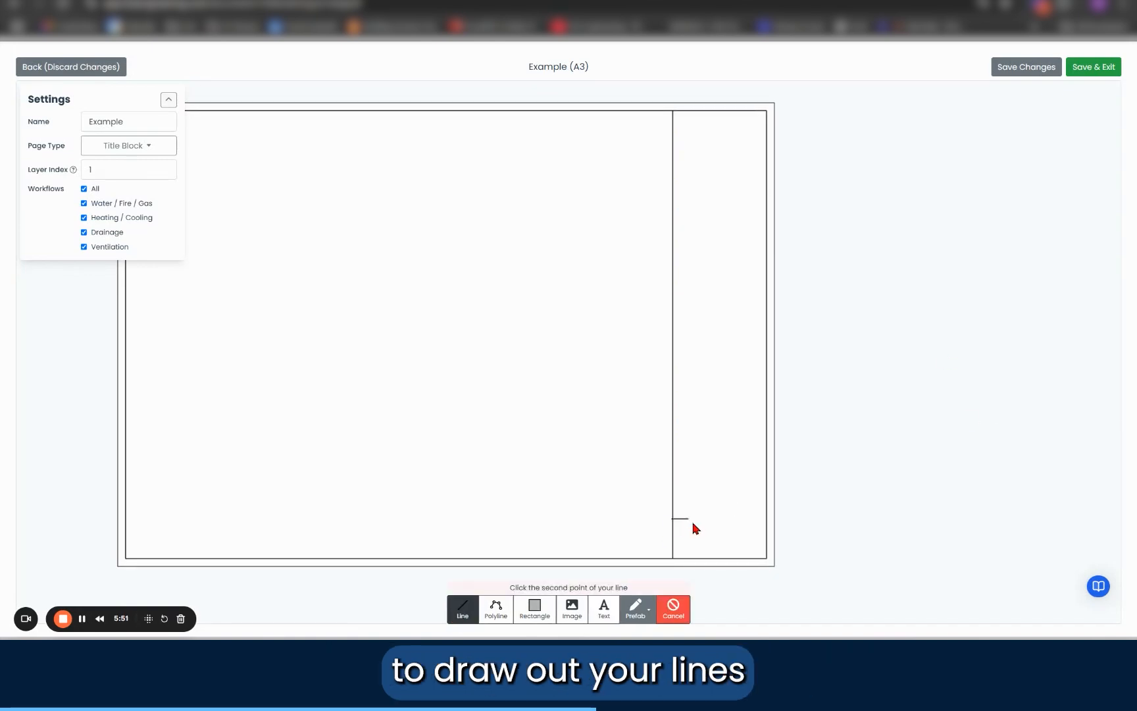
pyautogui.click(766, 519)
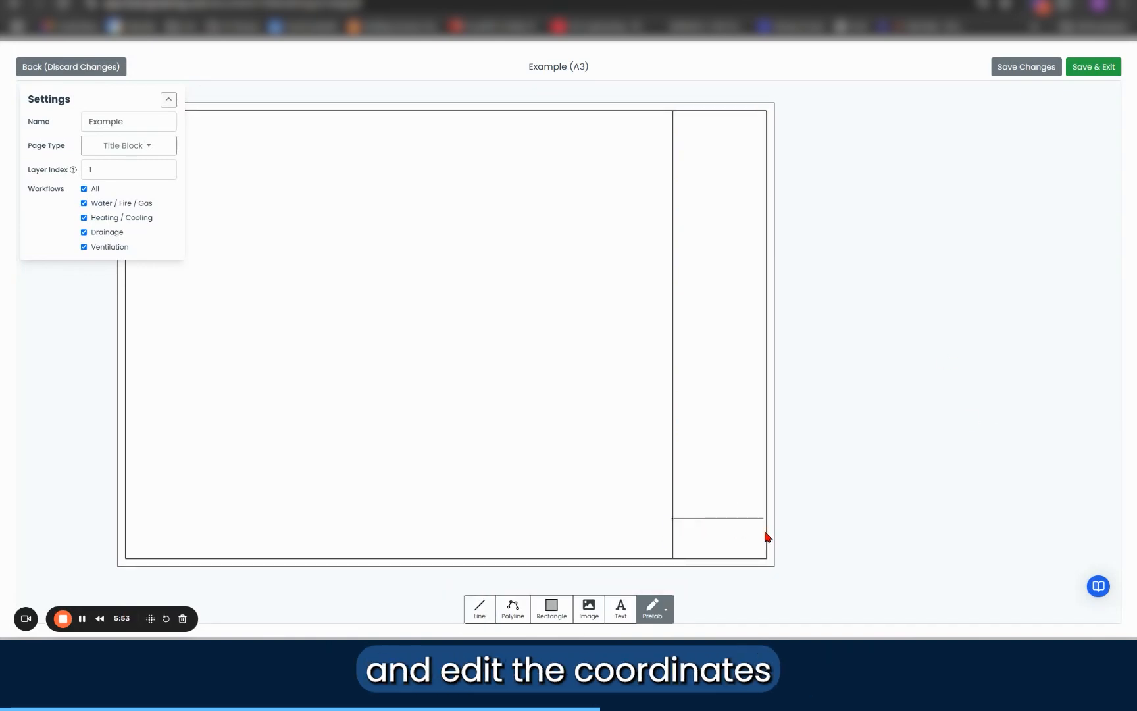
pyautogui.scroll(-3, 800, 461)
pyautogui.scroll(2, 781, 422)
pyautogui.moveTo(815, 332); pyautogui.dragTo(788, 288)
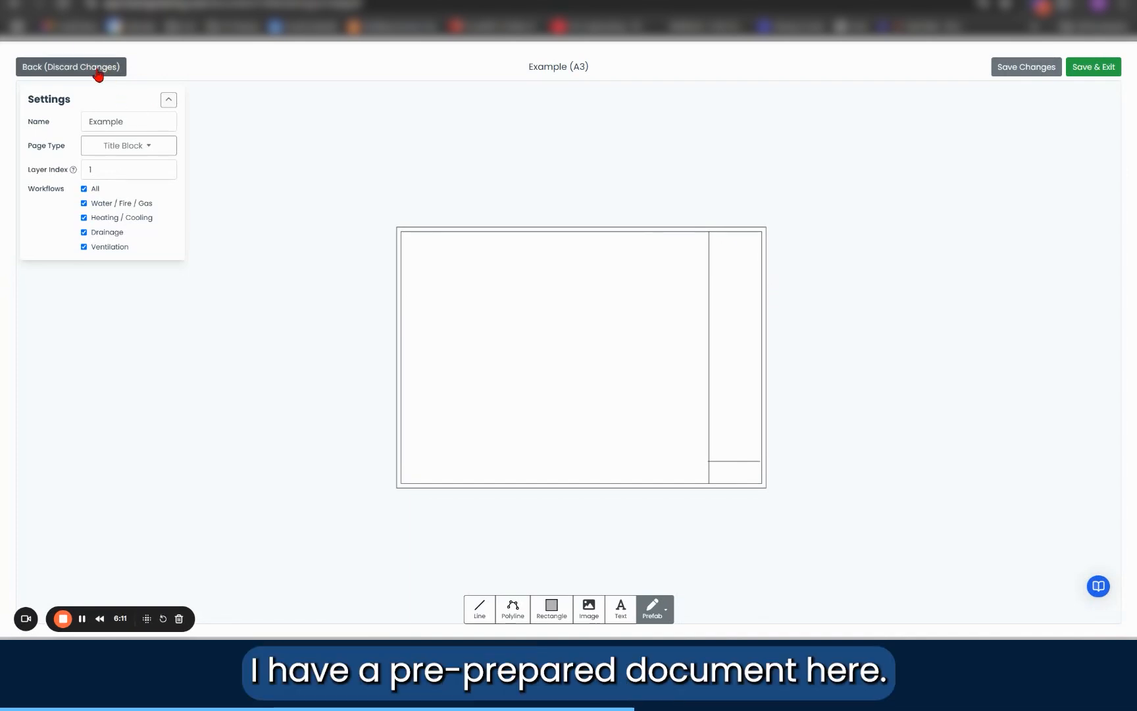
# Step: Leave the Example page discarding its changes, and open the pre-prepared Title Block A3 page that has the filled-in title column
pyautogui.click(49, 73)
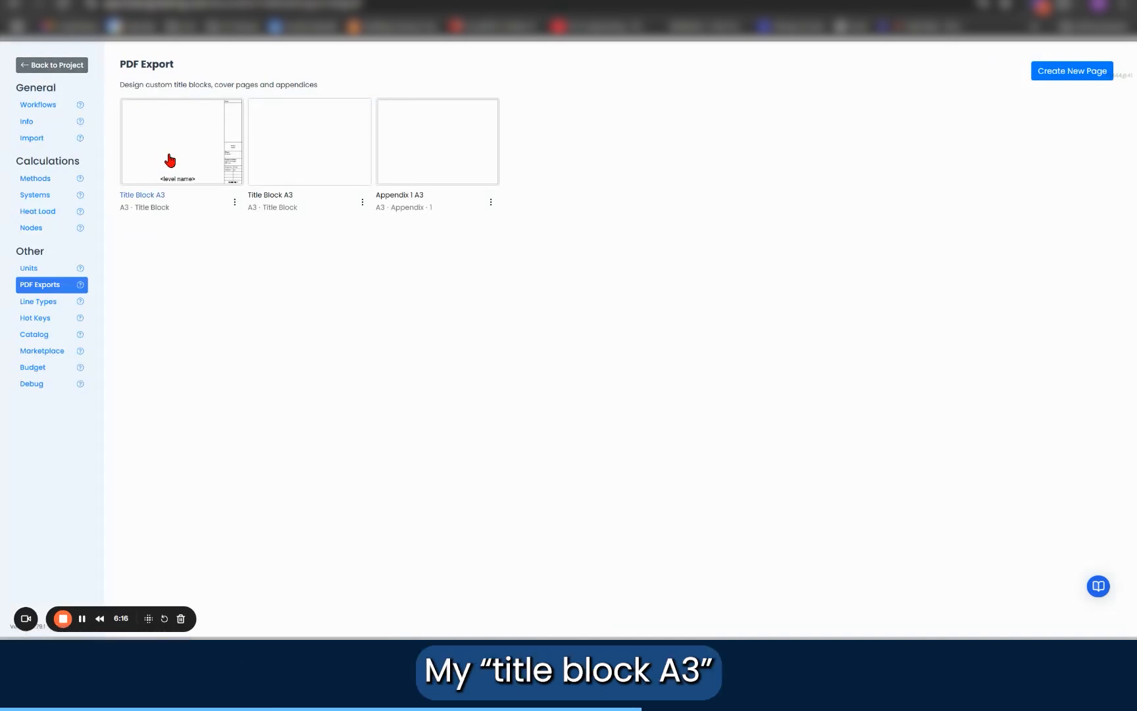
pyautogui.click(170, 160)
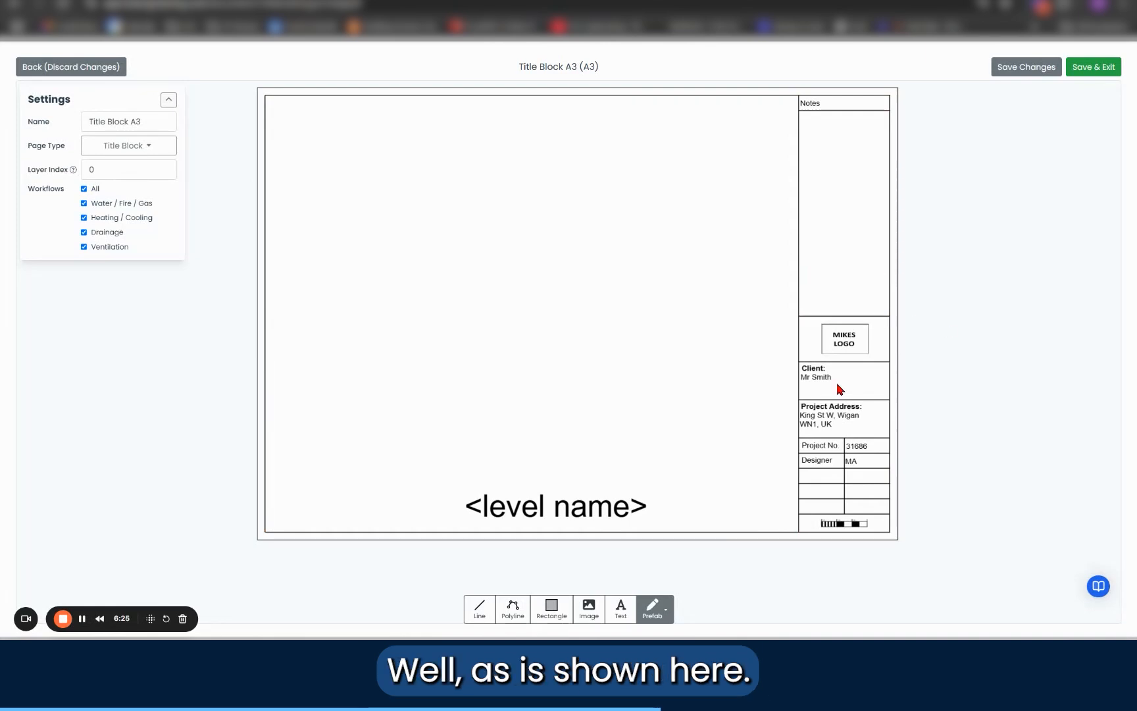
pyautogui.moveTo(946, 371); pyautogui.dragTo(798, 350)
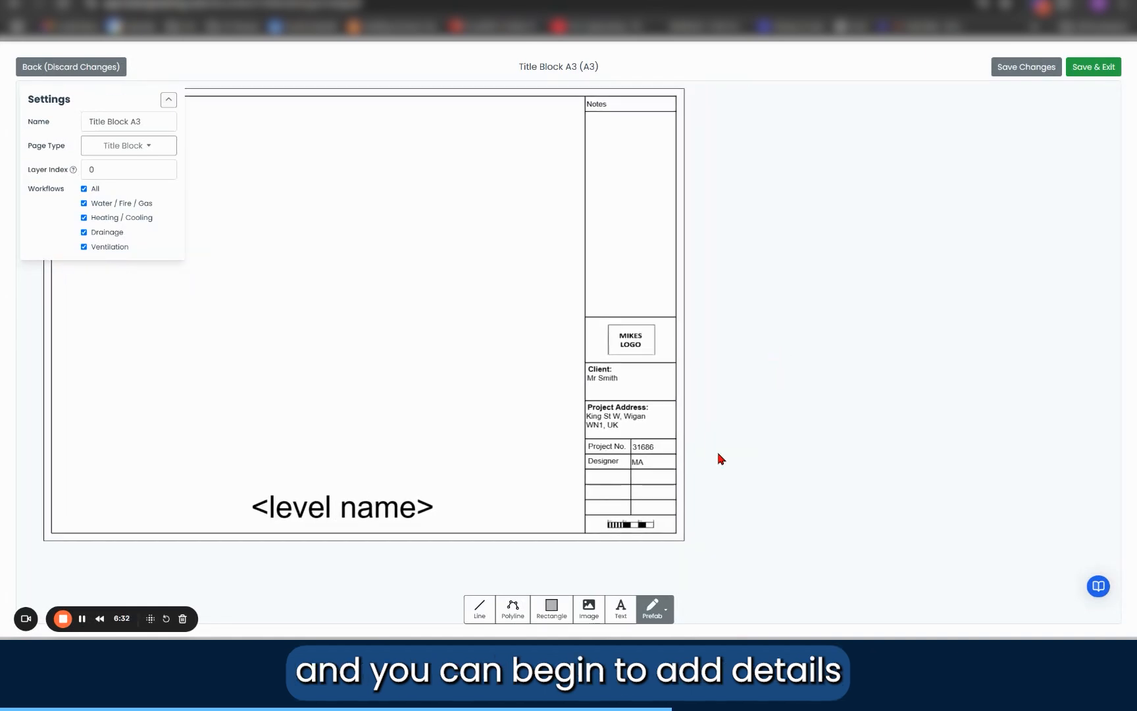
# Step: Place a text box in the left cell of the table's lowest row and set its content to Scale
pyautogui.scroll(3, 718, 457)
pyautogui.click(621, 609)
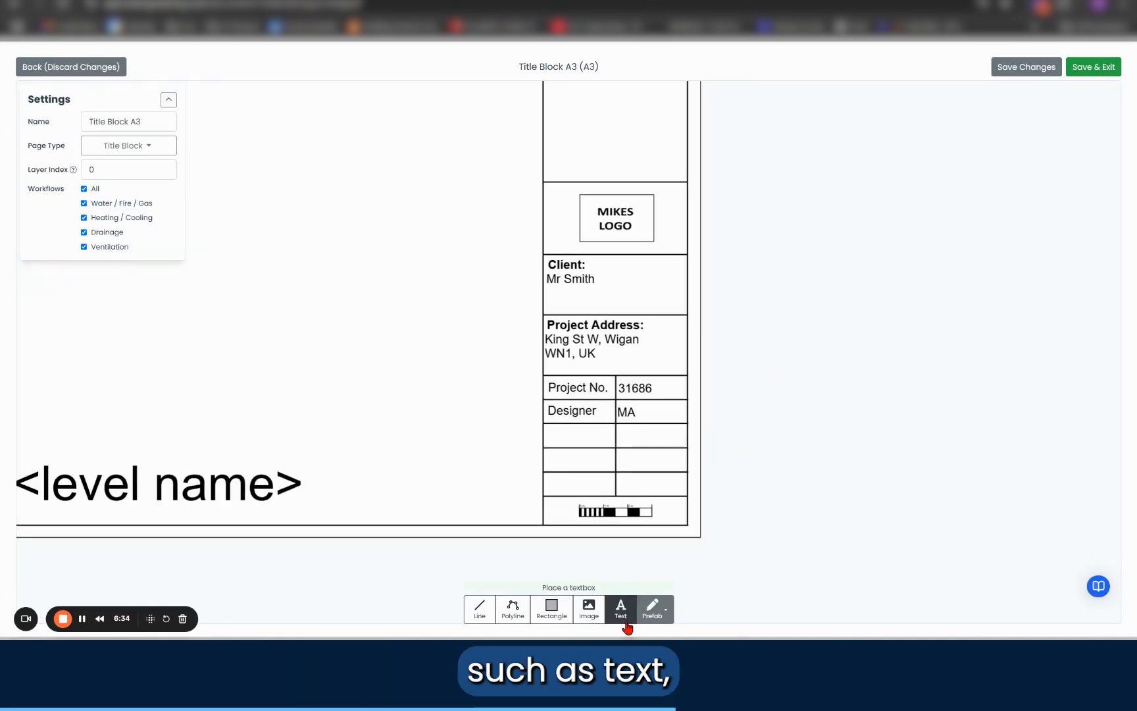
pyautogui.scroll(3, 553, 483)
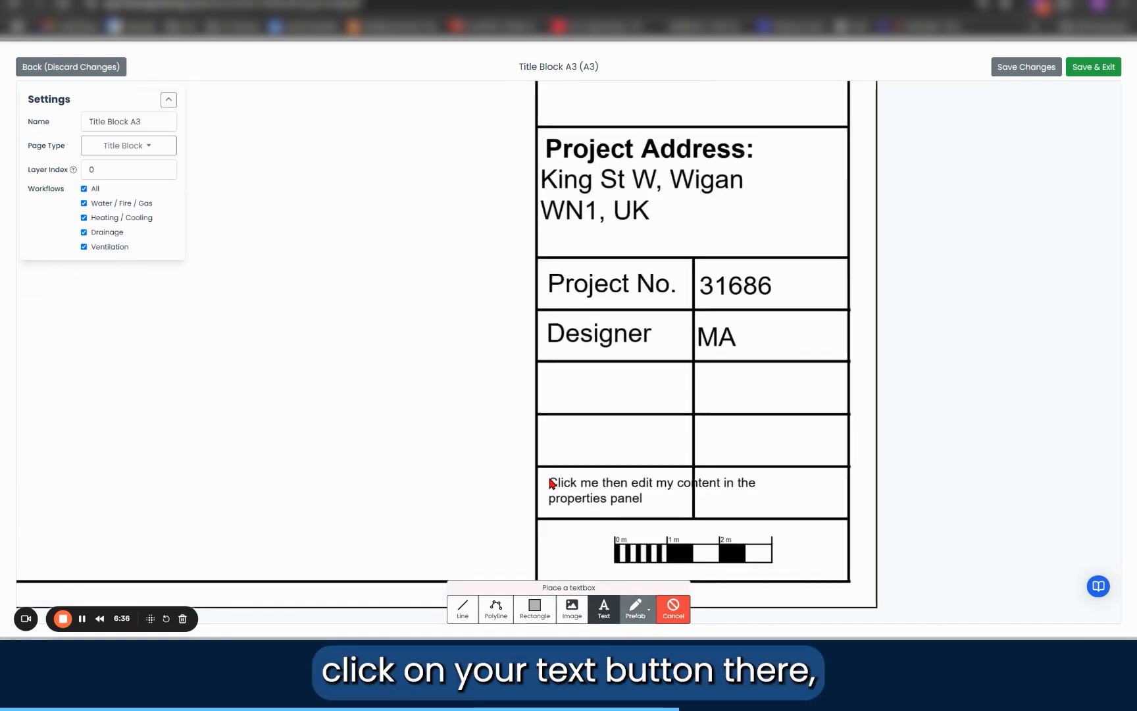
pyautogui.scroll(2, 552, 483)
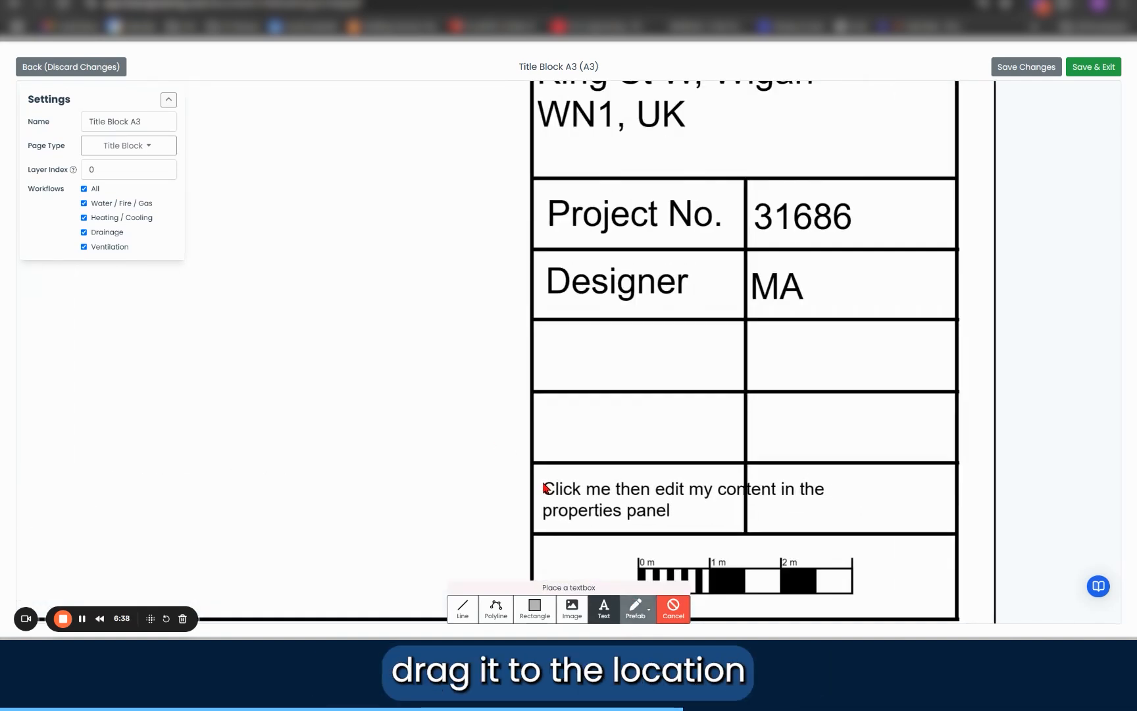
pyautogui.click(545, 488)
pyautogui.click(604, 503)
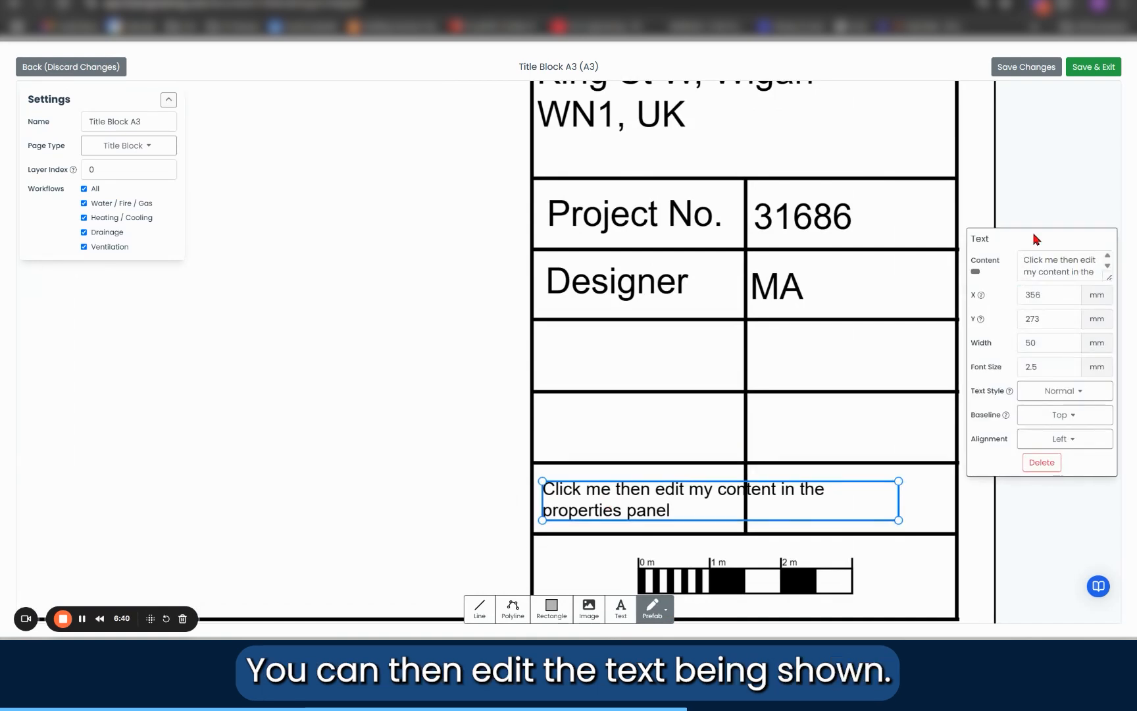
pyautogui.tripleClick(1046, 261)
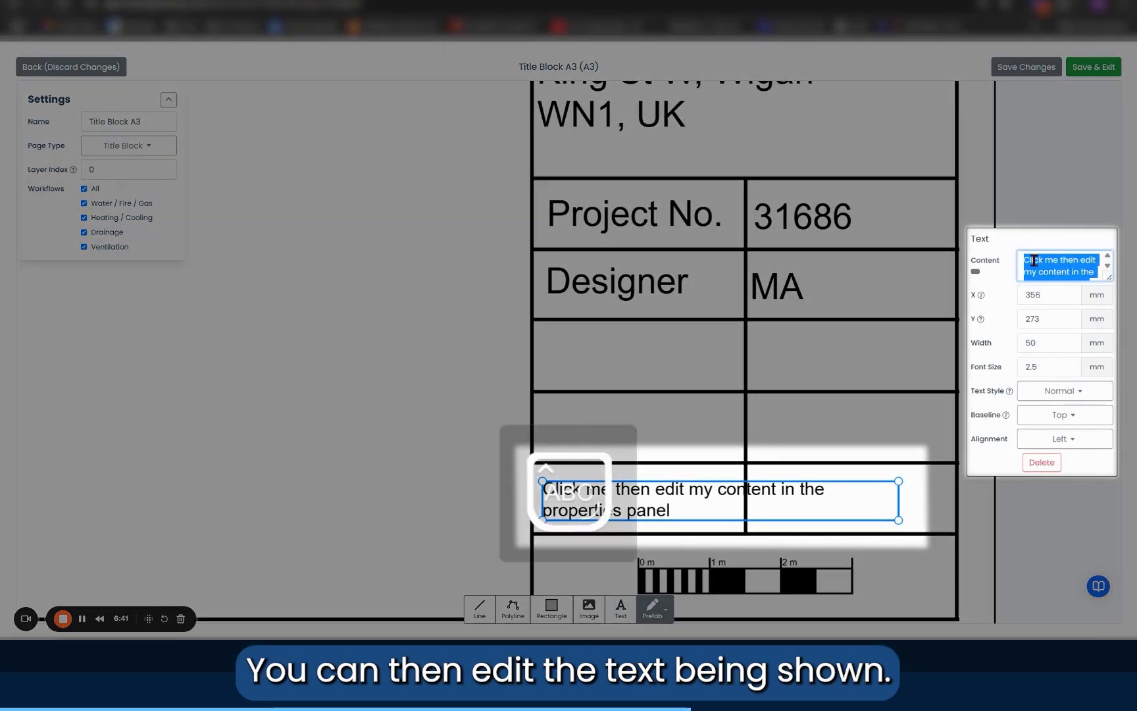
pyautogui.write('Scale')
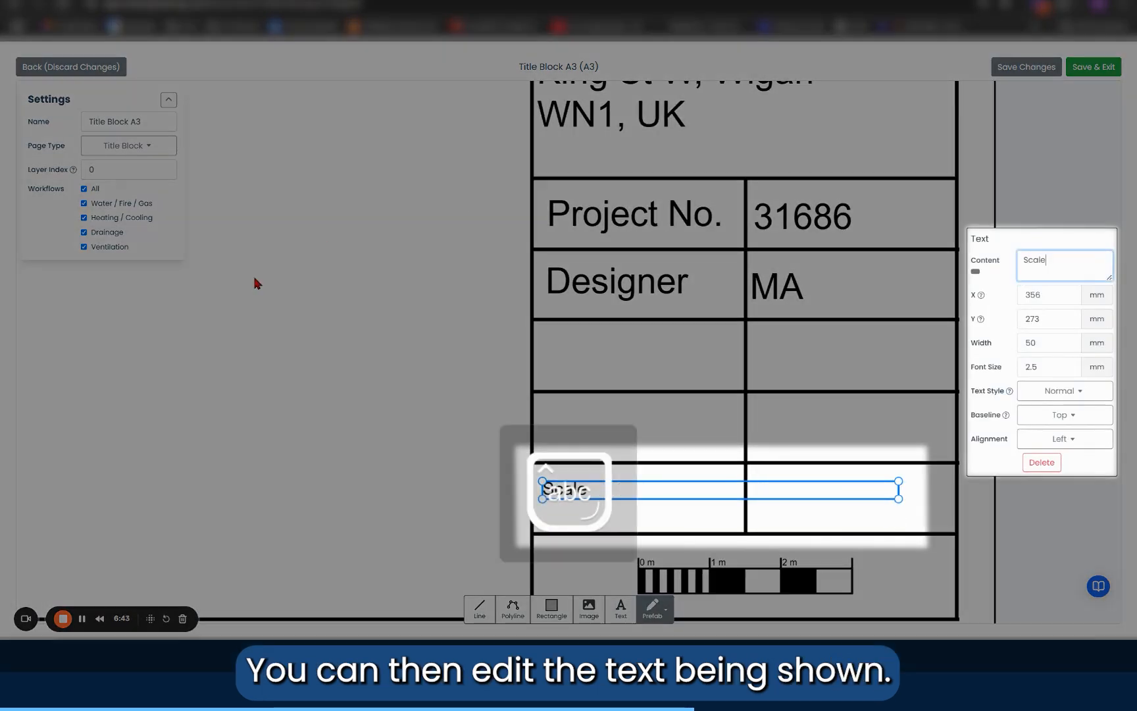
# Step: Set the Scale text's font size to 5 mm with the Normal text style
pyautogui.doubleClick(1059, 366)
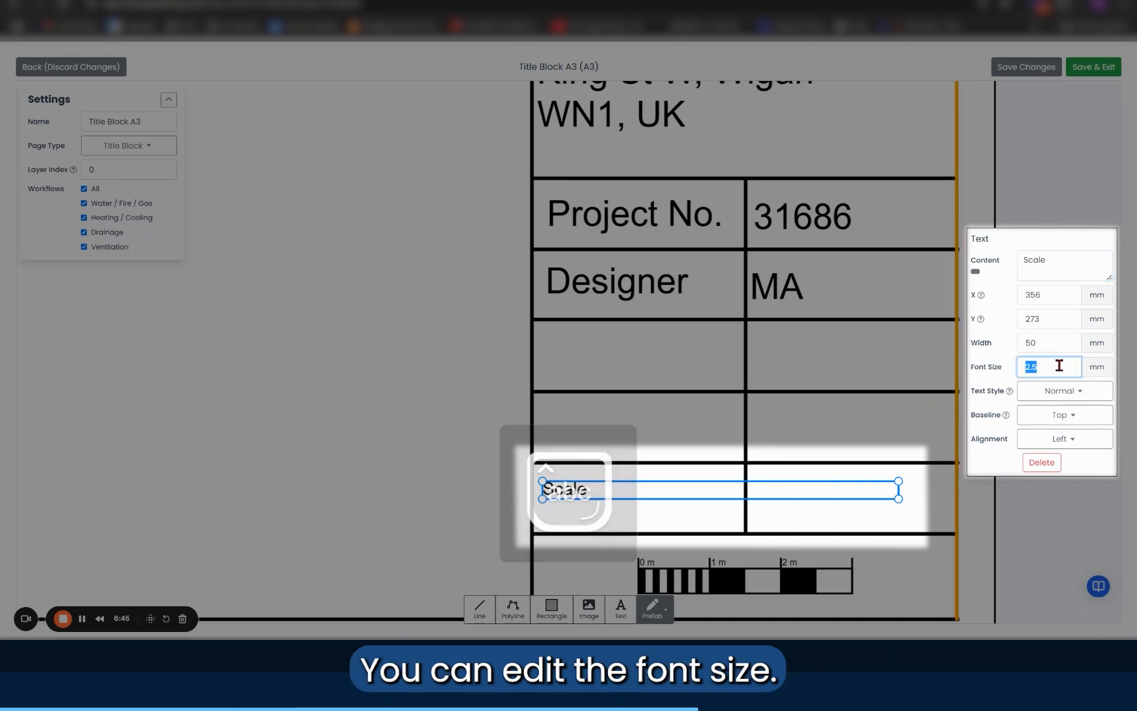
pyautogui.write('5')
pyautogui.press('Return')
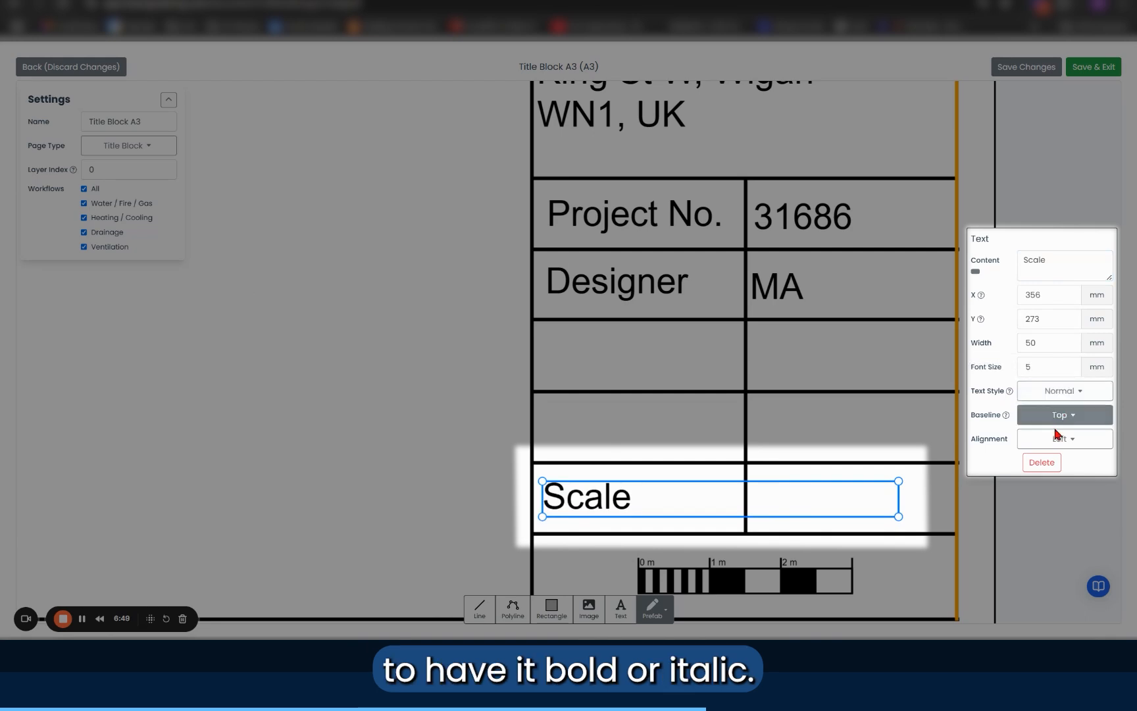
pyautogui.click(1053, 394)
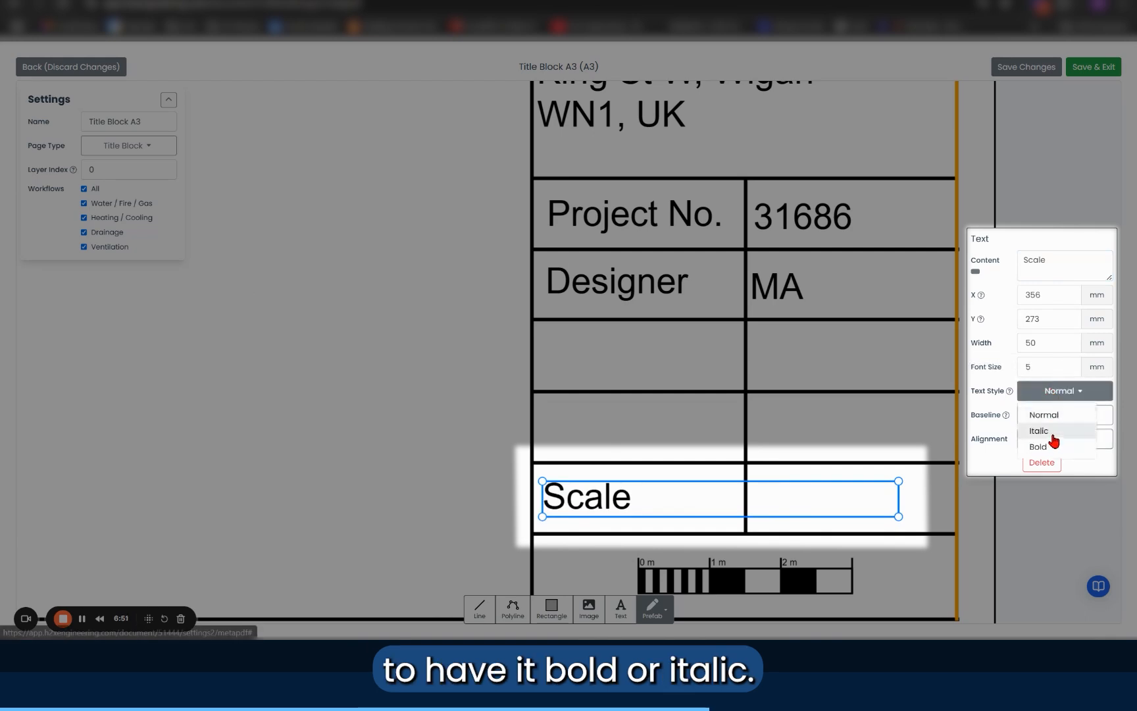
pyautogui.click(1043, 413)
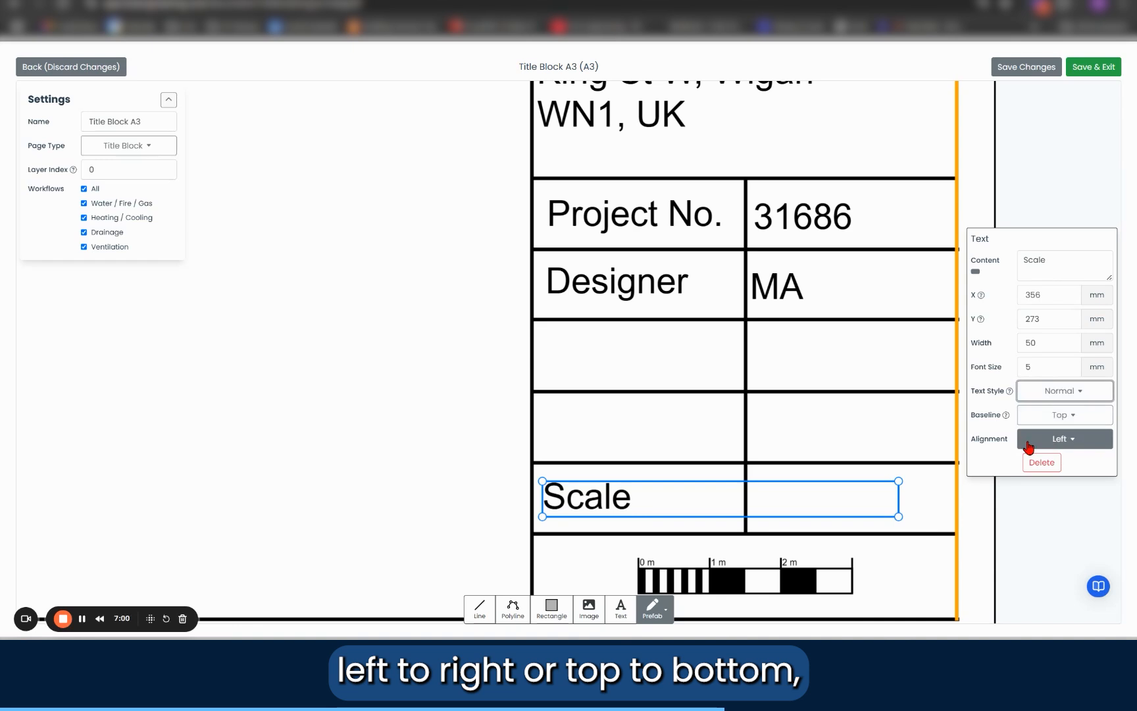
# Step: Narrow the Scale text box to about 27 mm so that it fits within its cell
pyautogui.moveTo(898, 516); pyautogui.dragTo(744, 521)
pyautogui.scroll(-2, 490, 371)
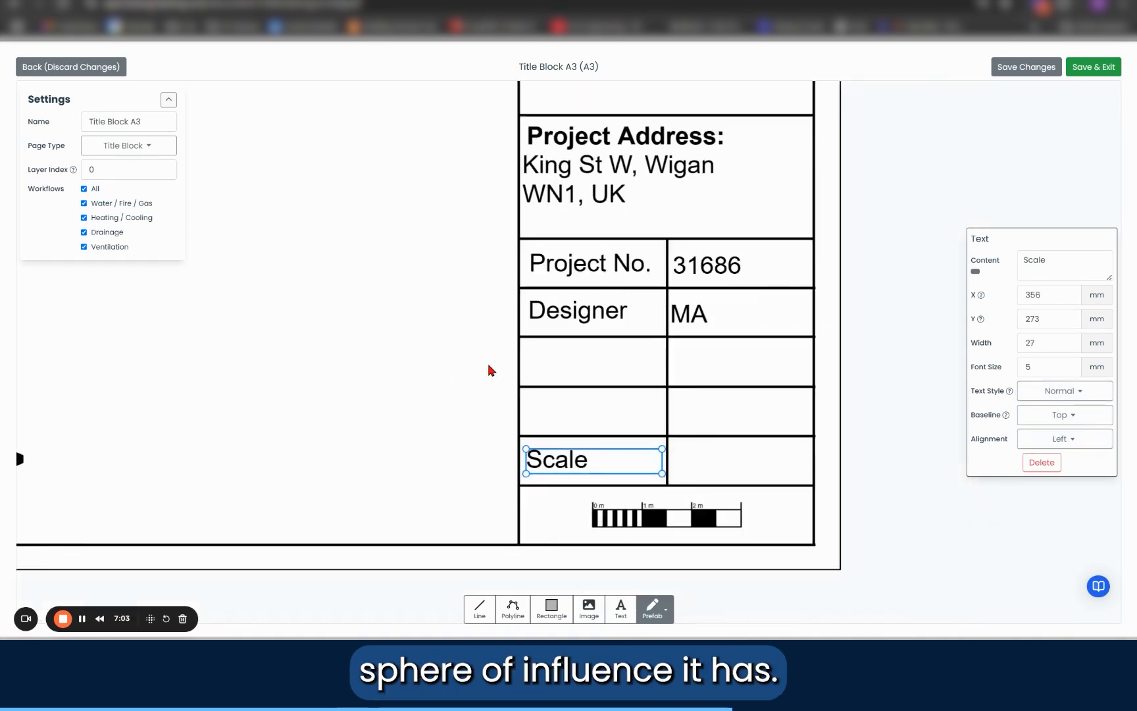
pyautogui.click(829, 499)
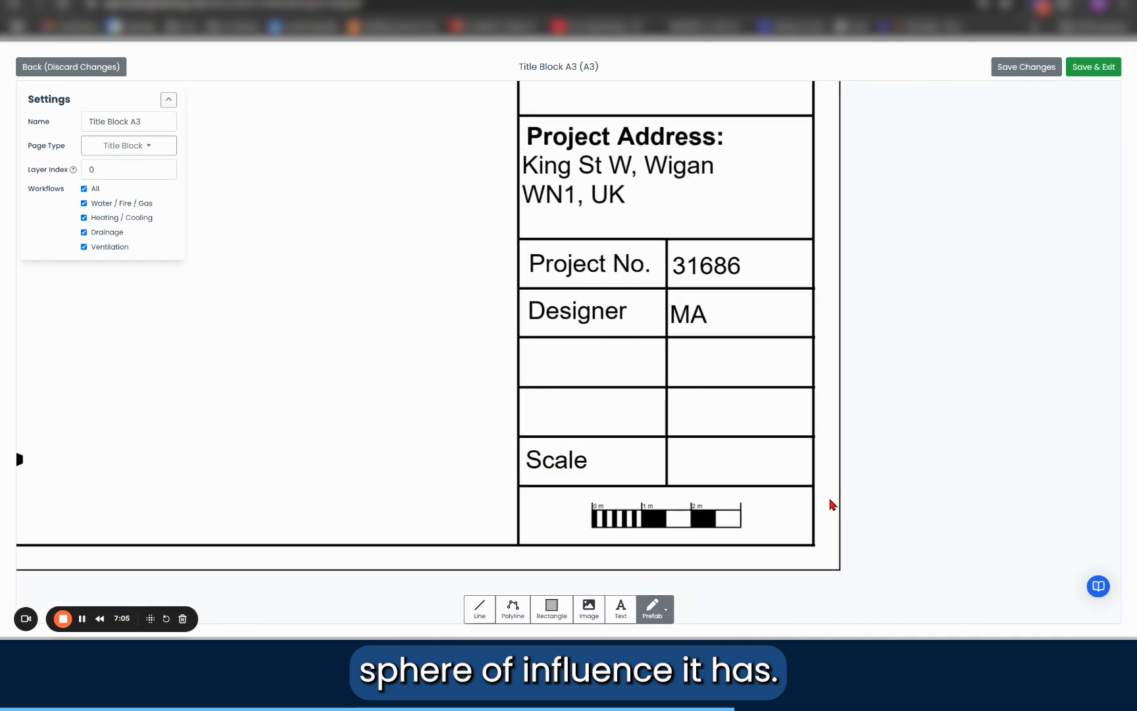
# Step: Place the Scale Text prefab in the empty cell beside the Scale label
pyautogui.click(654, 610)
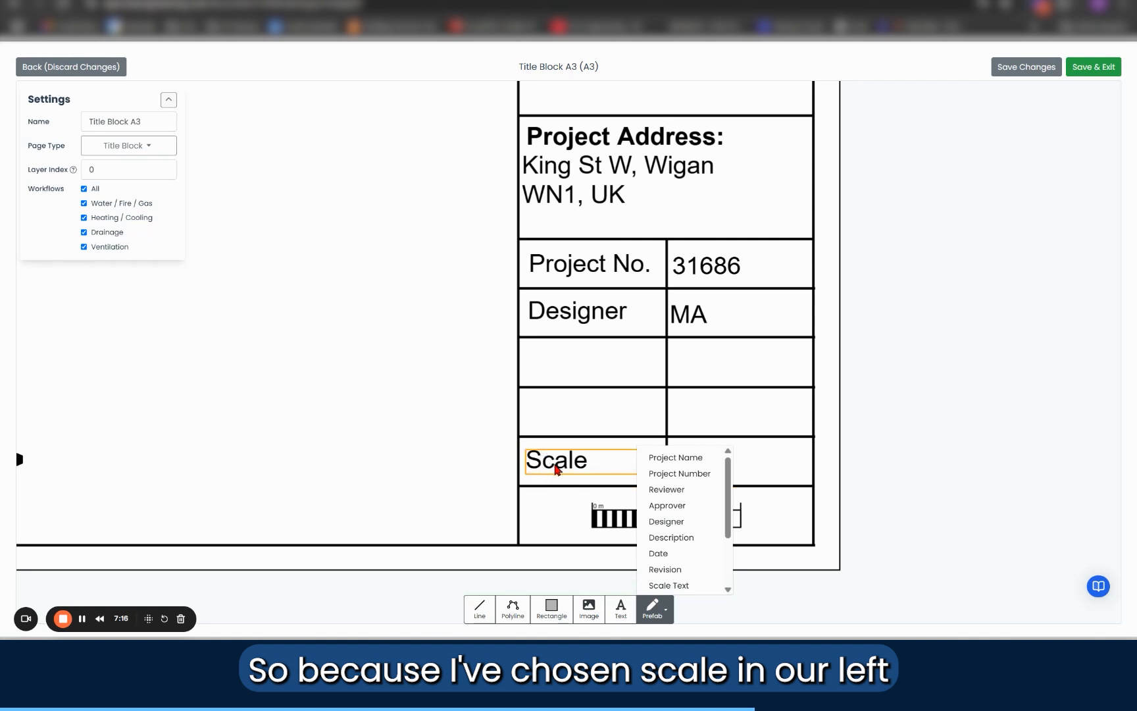
pyautogui.scroll(-3, 694, 512)
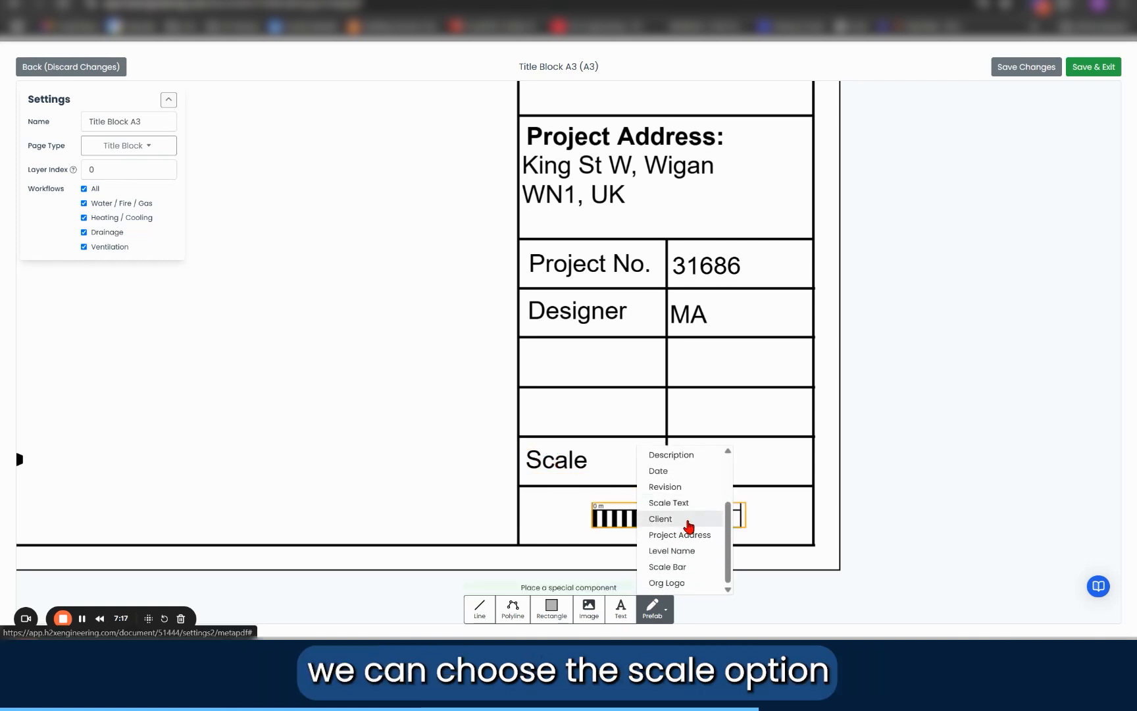
pyautogui.scroll(3, 683, 530)
pyautogui.scroll(-3, 677, 520)
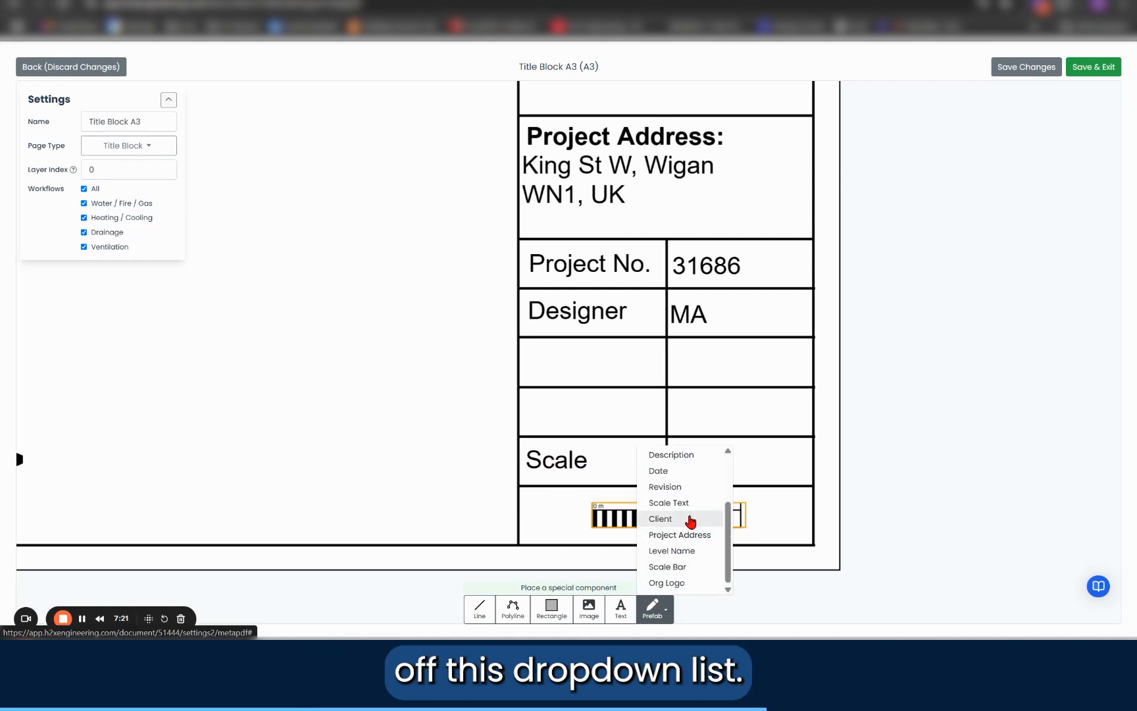
pyautogui.scroll(3, 680, 570)
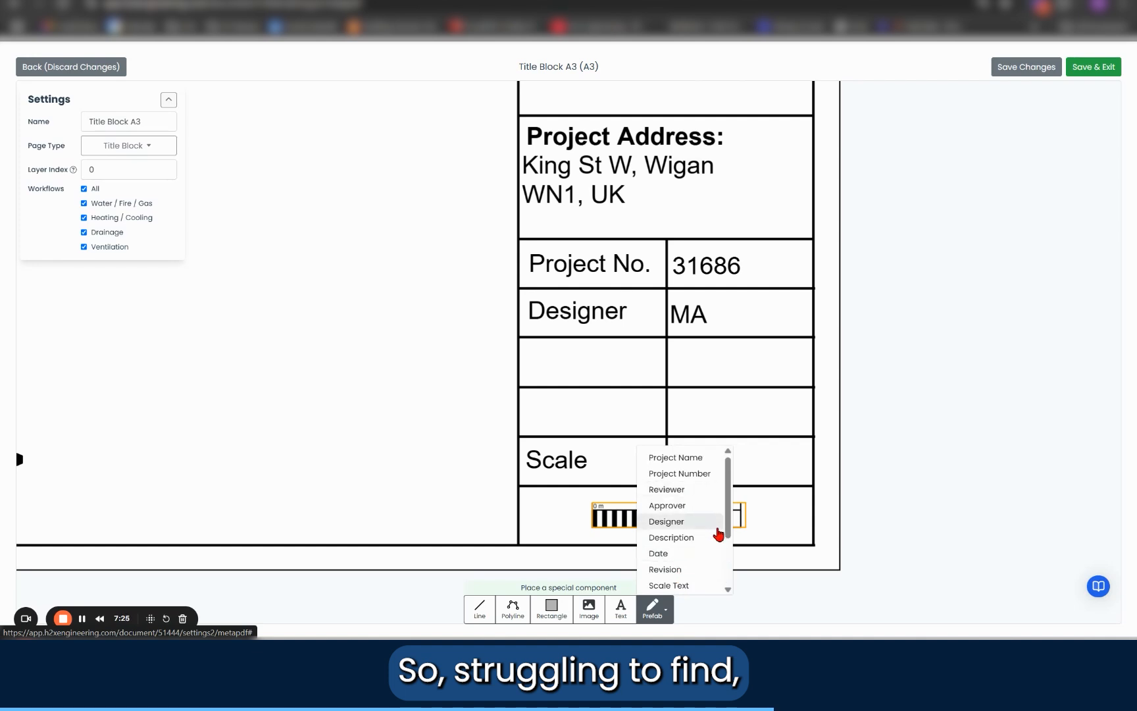
pyautogui.scroll(-2, 727, 533)
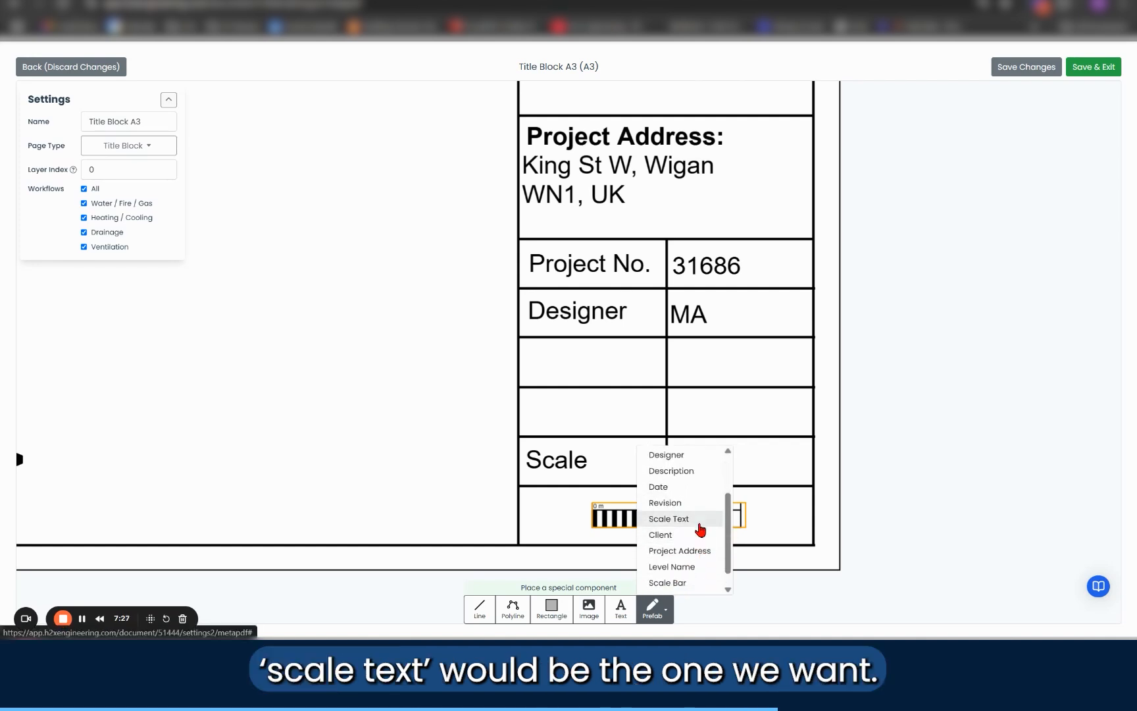
pyautogui.click(699, 519)
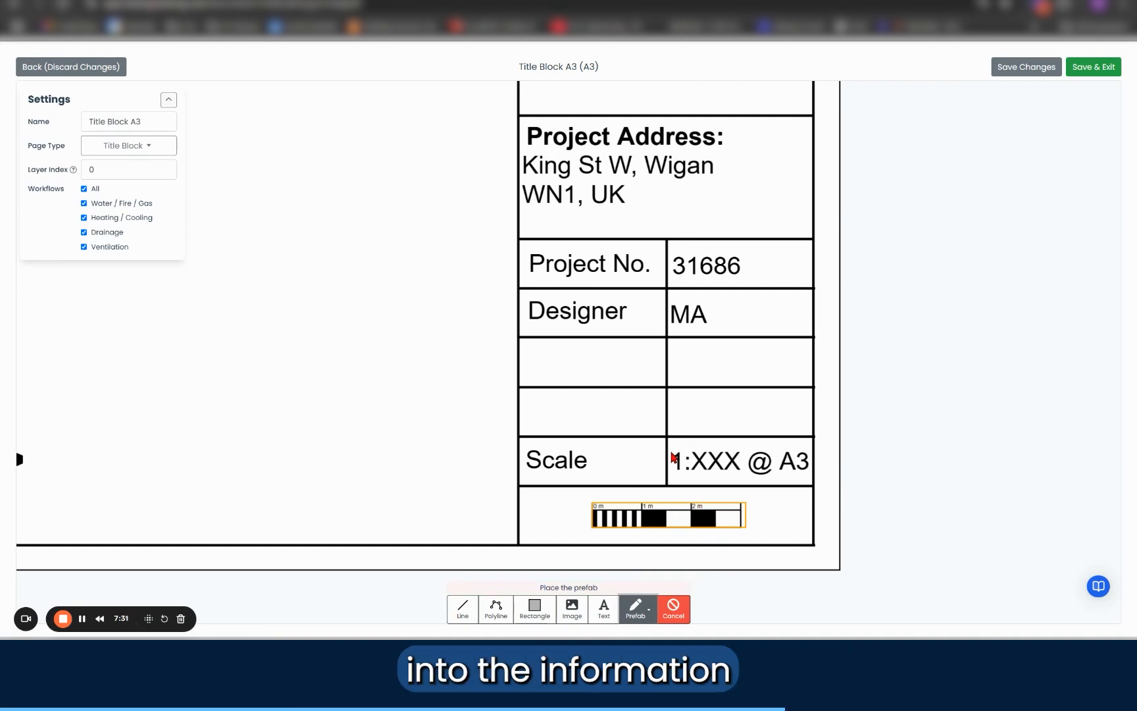
pyautogui.click(673, 457)
# Step: Resize the Scale Text prefab's box to the cell's width, keeping its text on one line
pyautogui.click(915, 462)
pyautogui.moveTo(919, 459); pyautogui.dragTo(809, 454)
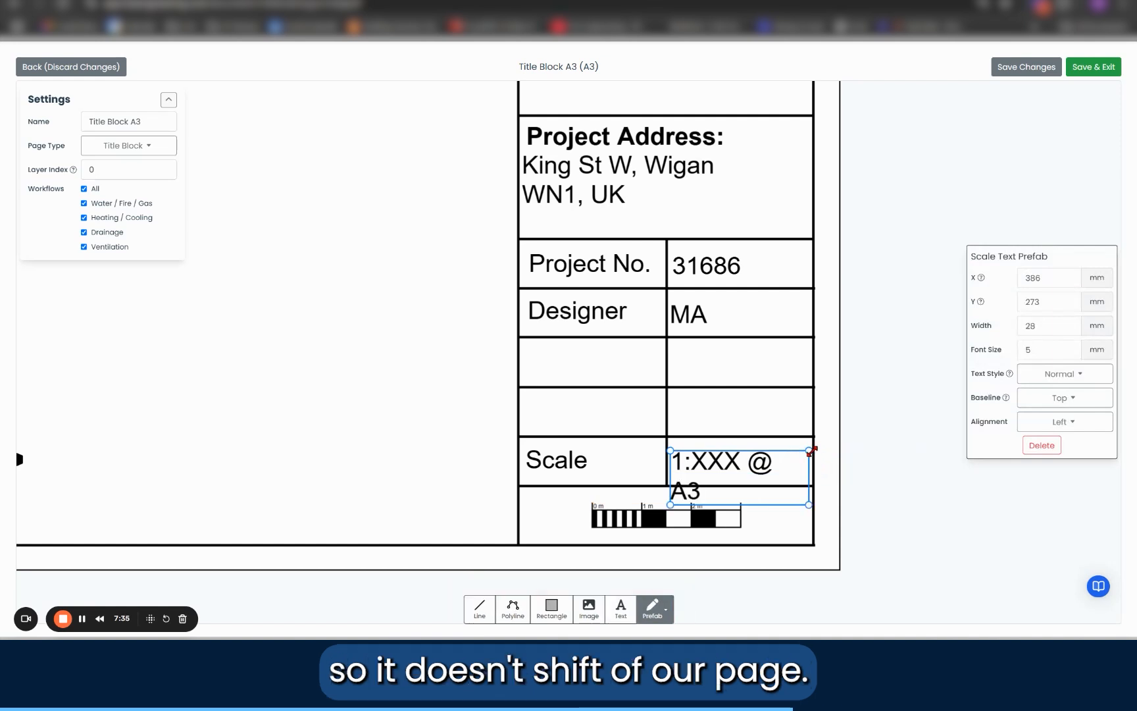
pyautogui.click(814, 456)
pyautogui.click(807, 454)
pyautogui.moveTo(807, 453); pyautogui.dragTo(819, 498)
pyautogui.click(860, 488)
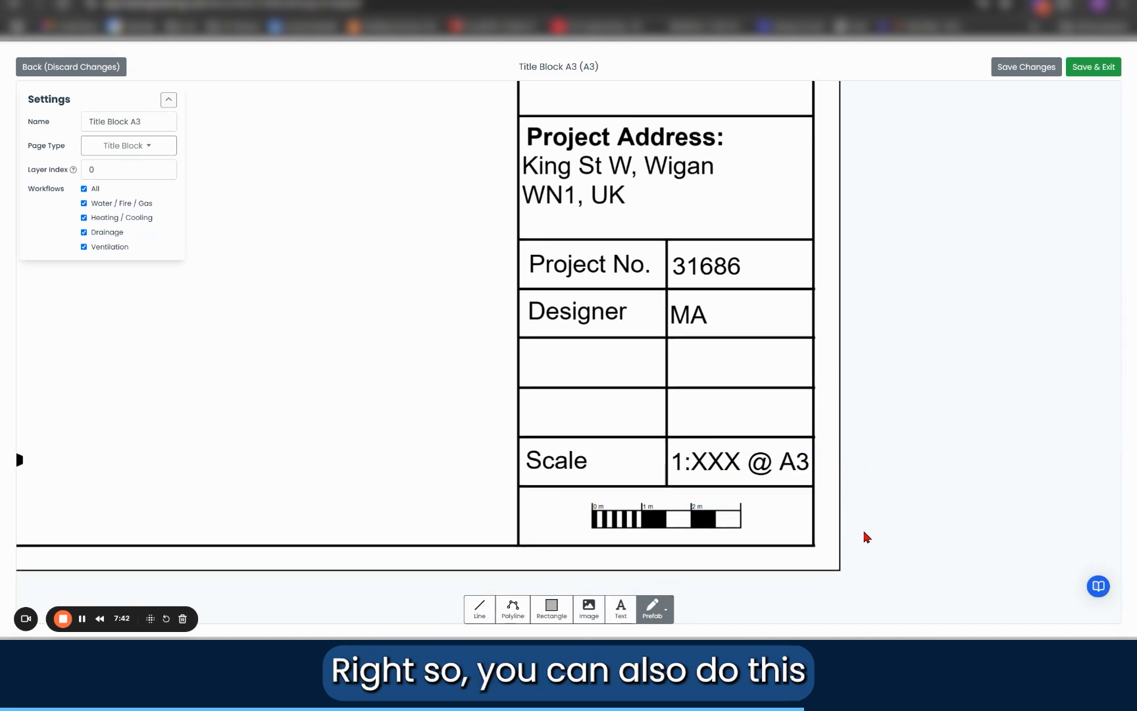
pyautogui.scroll(-5, 924, 472)
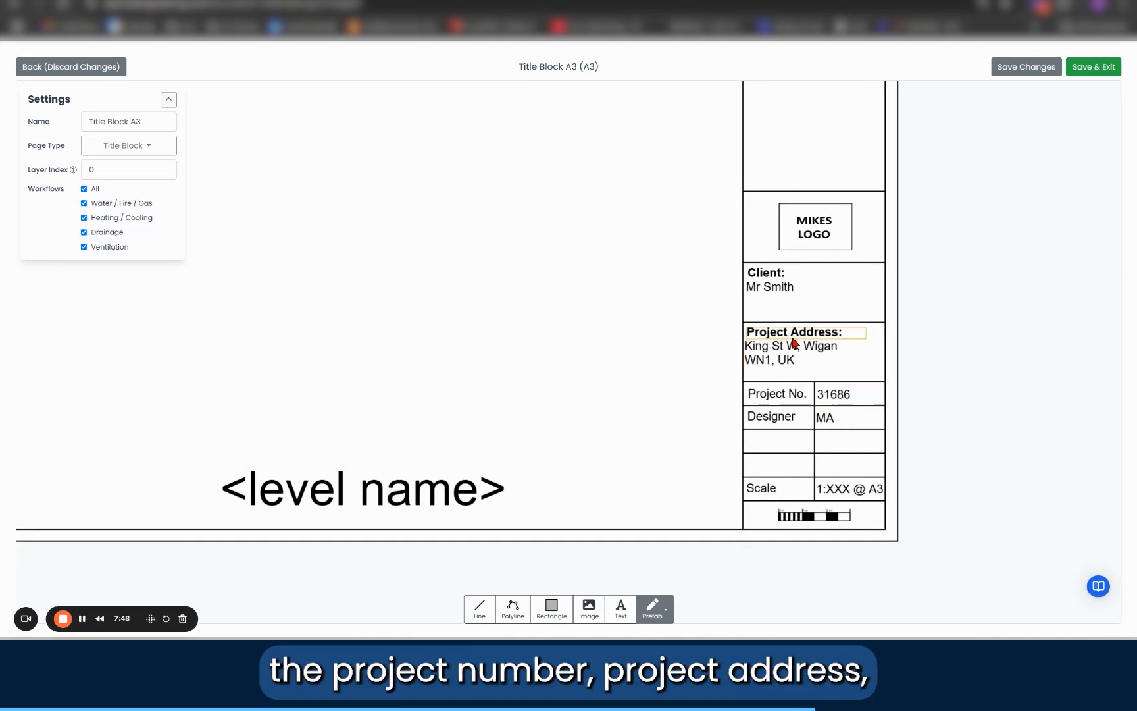
pyautogui.moveTo(998, 283); pyautogui.dragTo(901, 357)
pyautogui.click(661, 613)
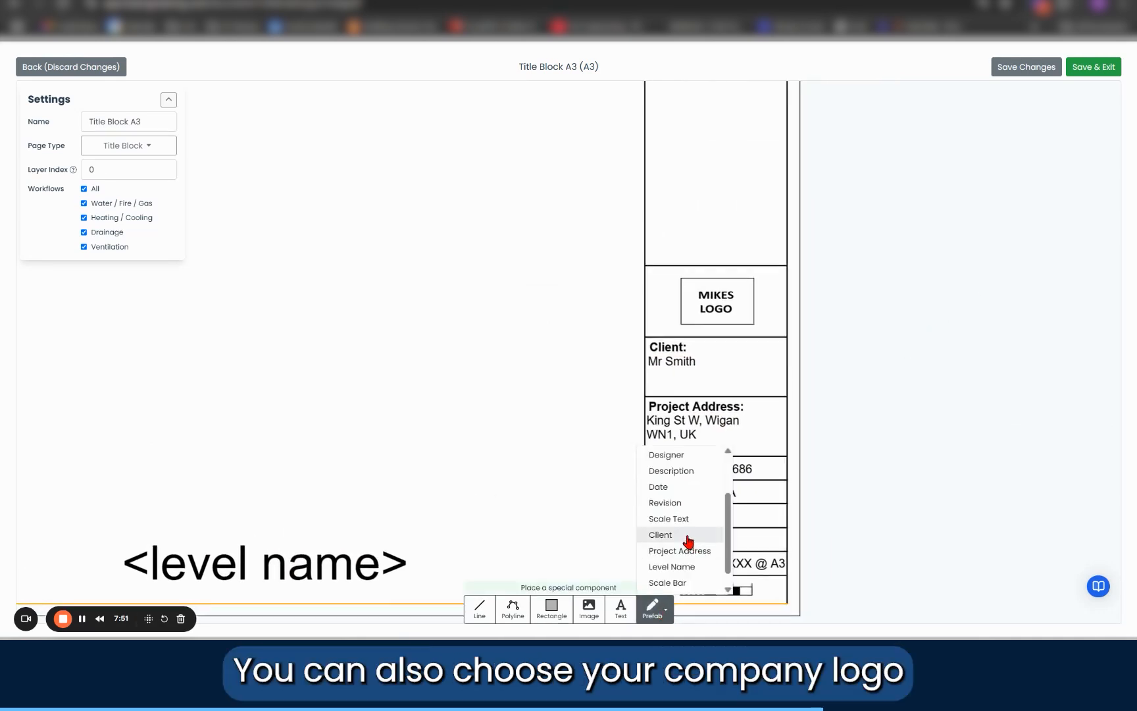
pyautogui.scroll(-1, 684, 566)
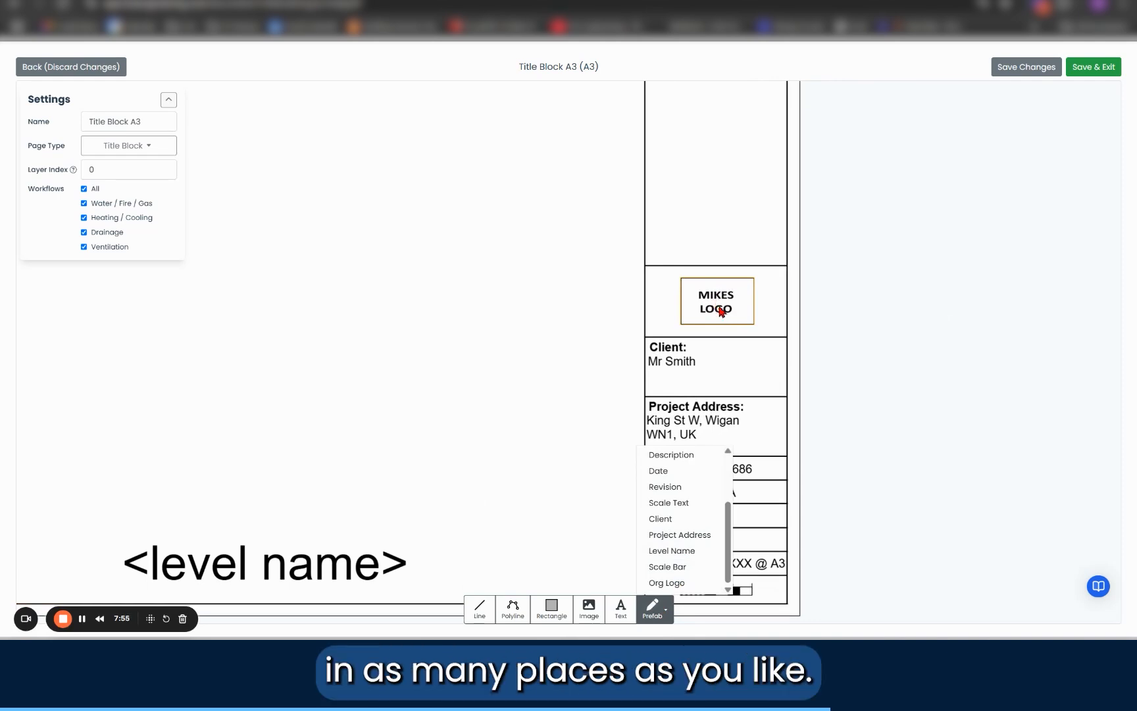
pyautogui.click(587, 617)
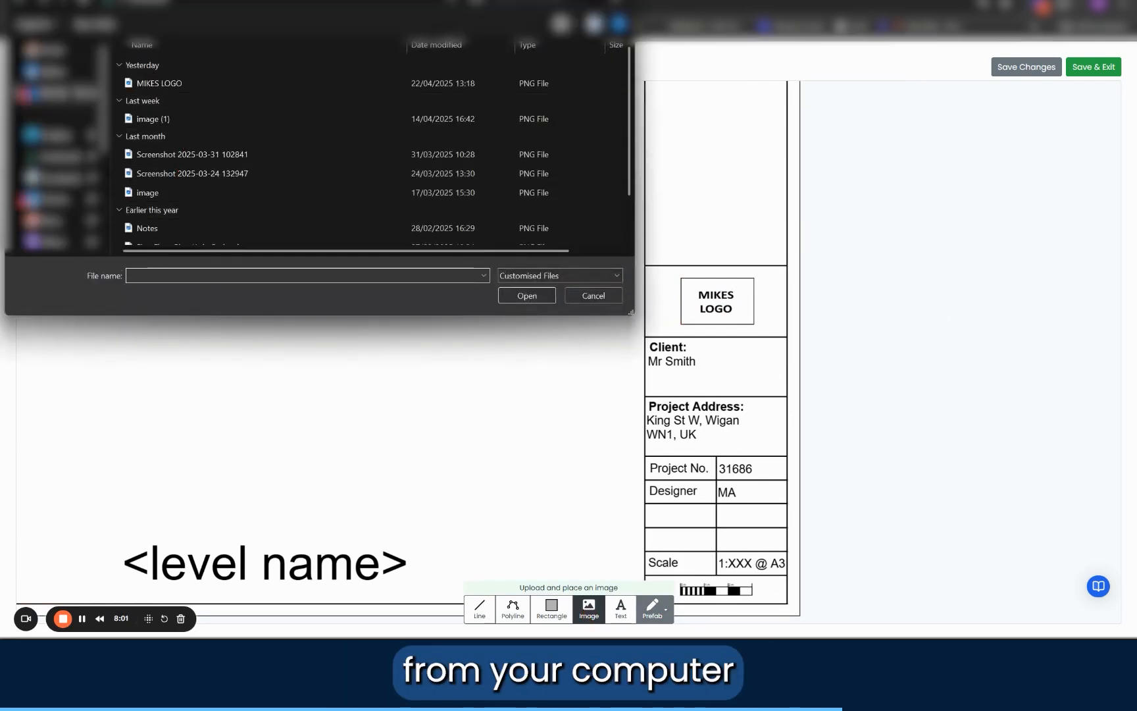
pyautogui.press('Escape')
# Step: Draw a filled rectangle over the table's label cells, from the Project No. cell down to the Scale cell
pyautogui.click(551, 609)
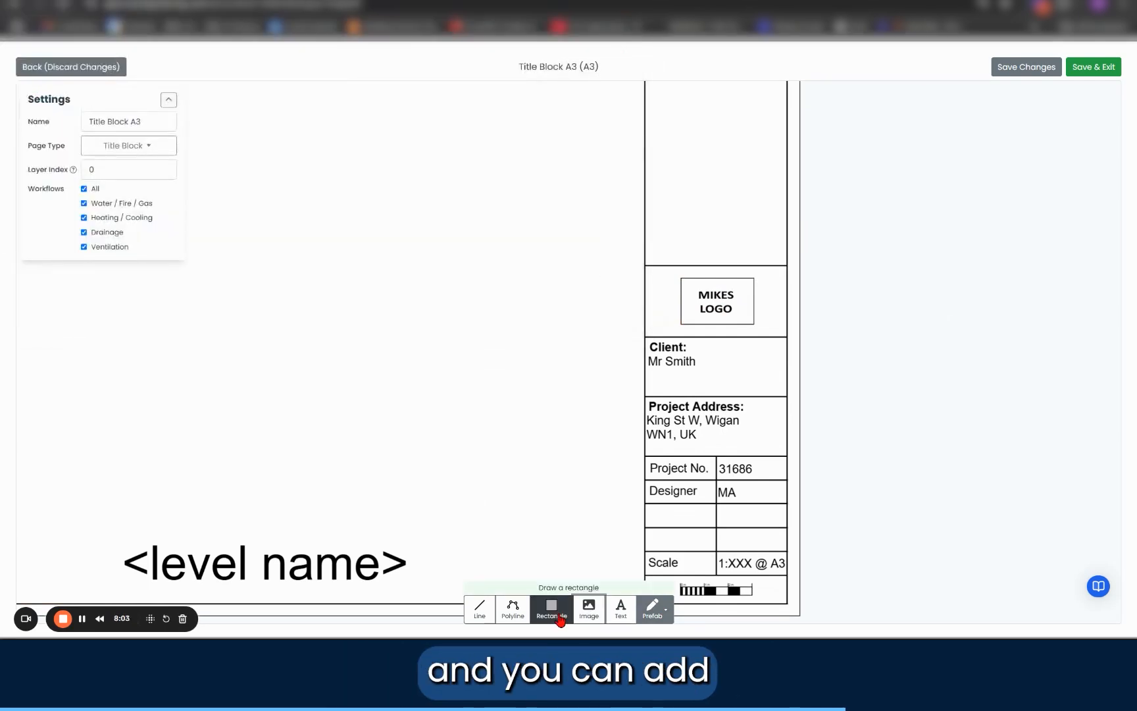
pyautogui.scroll(2, 685, 408)
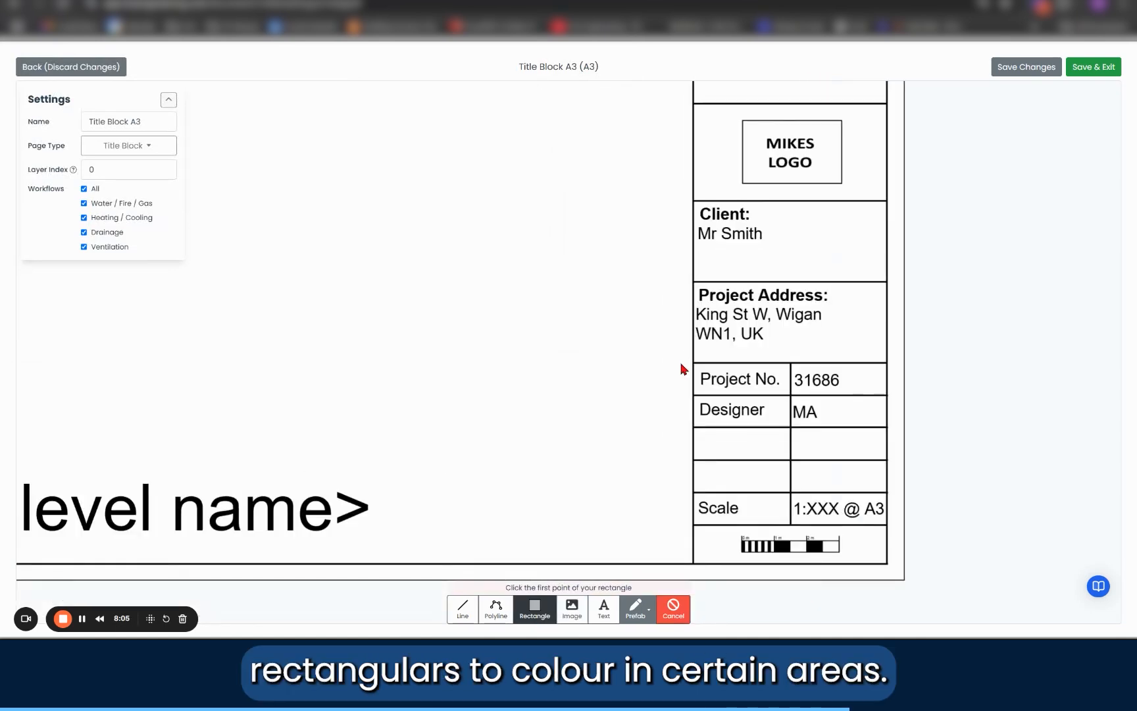
pyautogui.scroll(3, 685, 369)
pyautogui.click(711, 367)
pyautogui.scroll(-3, 712, 367)
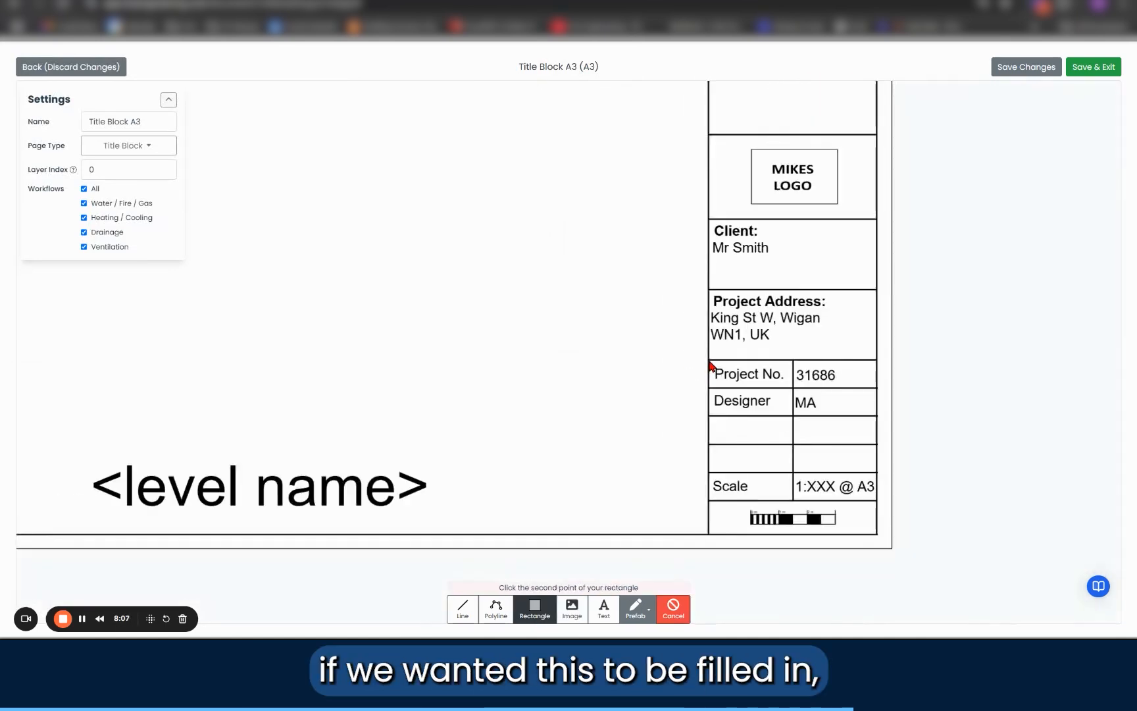
pyautogui.scroll(3, 792, 520)
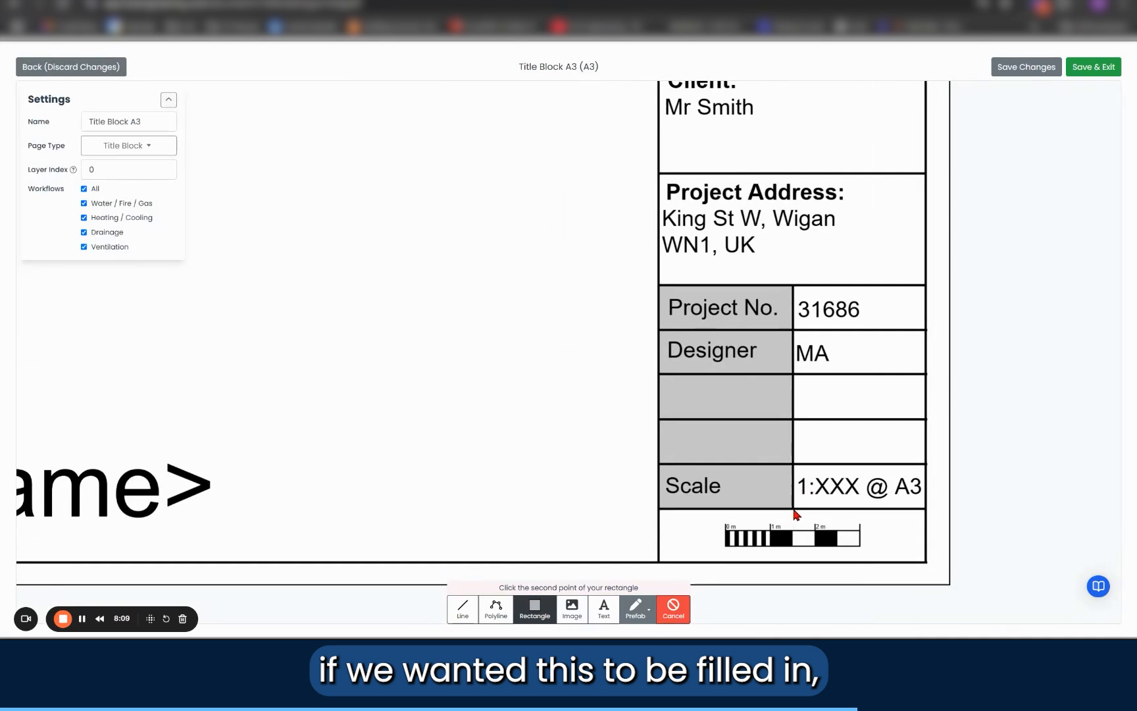
pyautogui.click(794, 510)
pyautogui.click(769, 495)
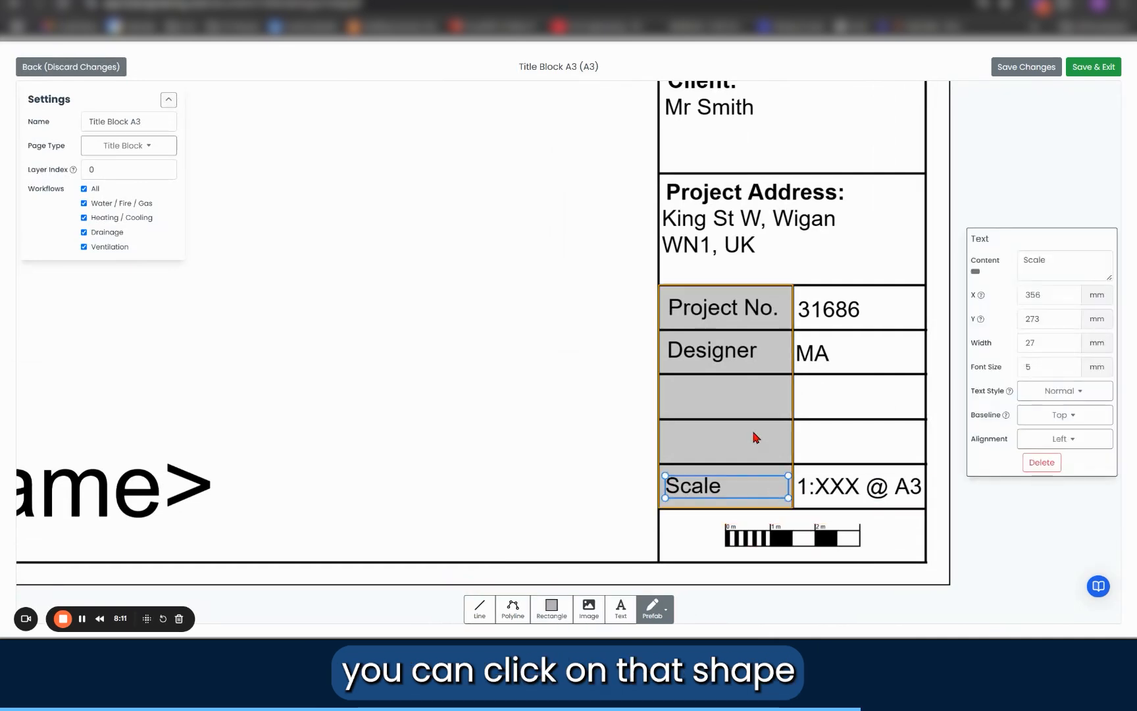
# Step: Change the colour of the rectangle behind the table labels to a bright blue
pyautogui.click(756, 438)
pyautogui.click(1063, 403)
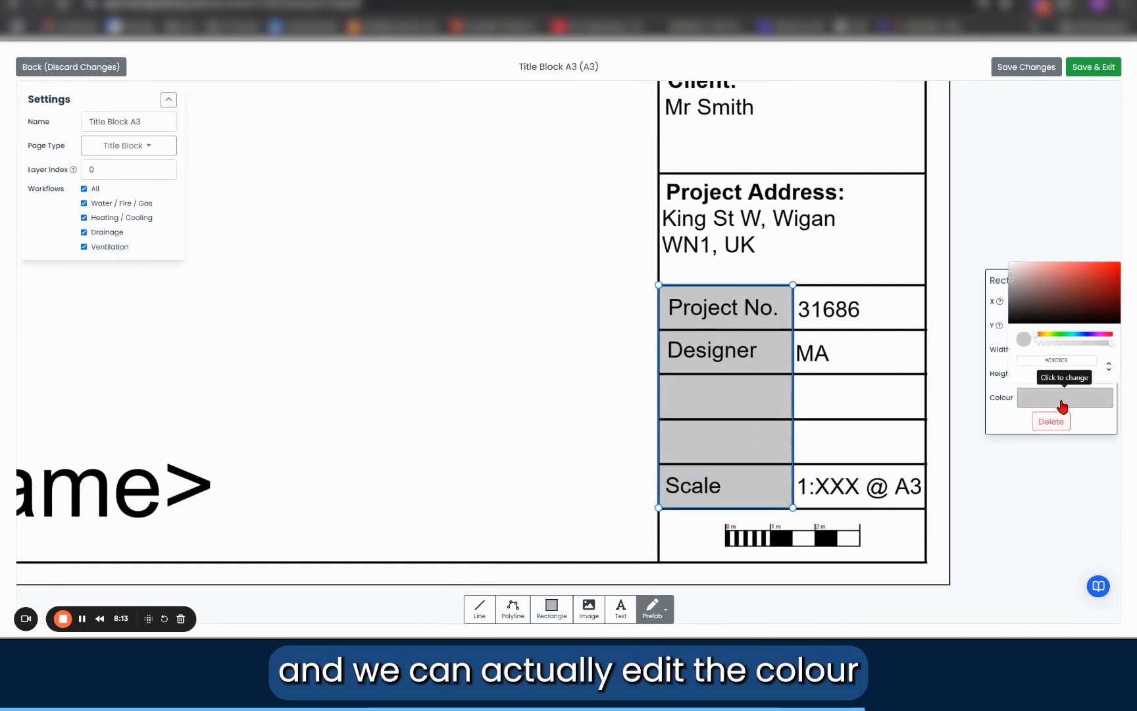
pyautogui.click(1082, 335)
pyautogui.click(1096, 268)
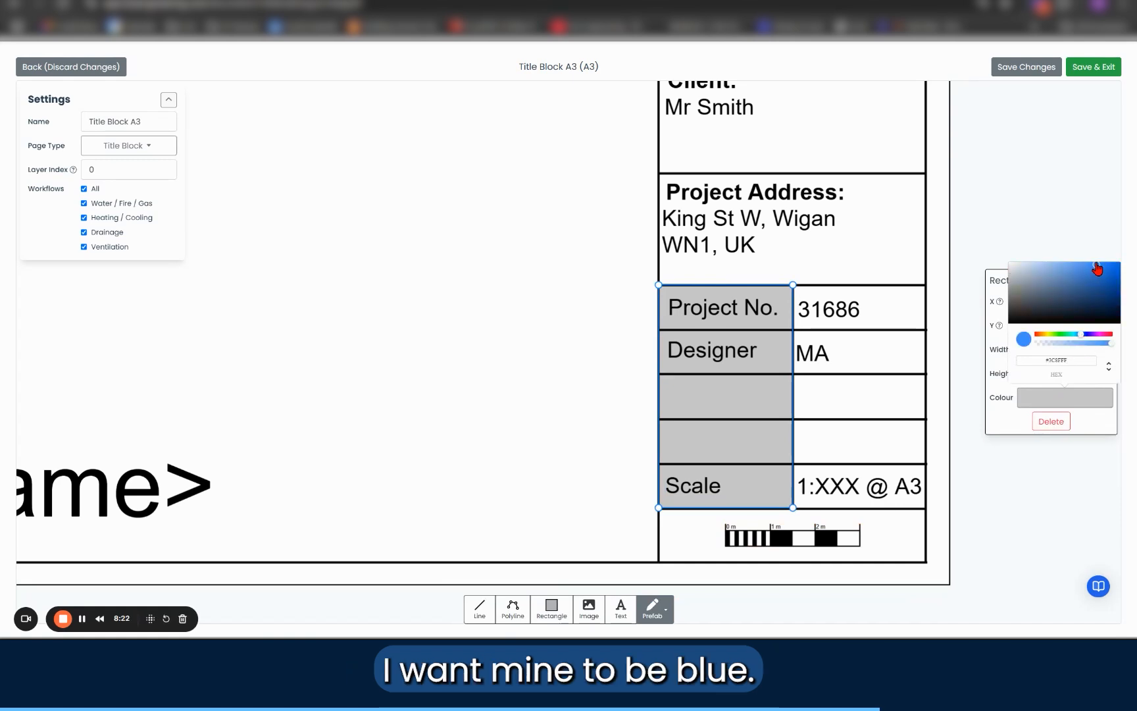
pyautogui.click(1097, 266)
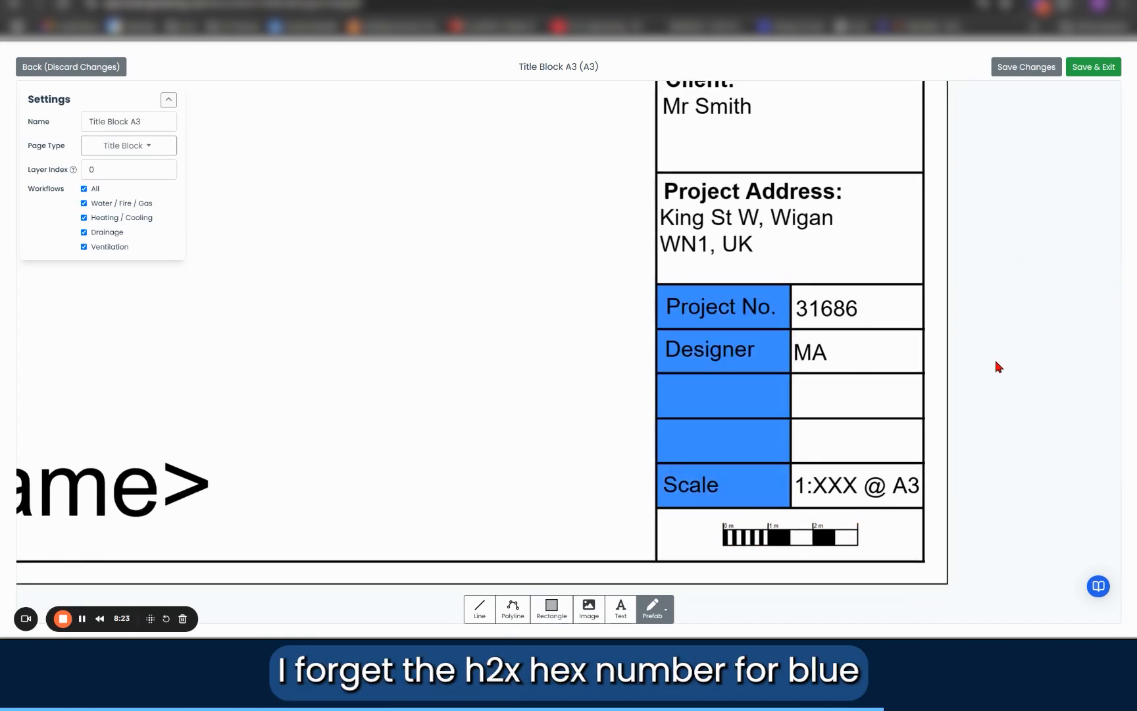
pyautogui.scroll(-3, 627, 398)
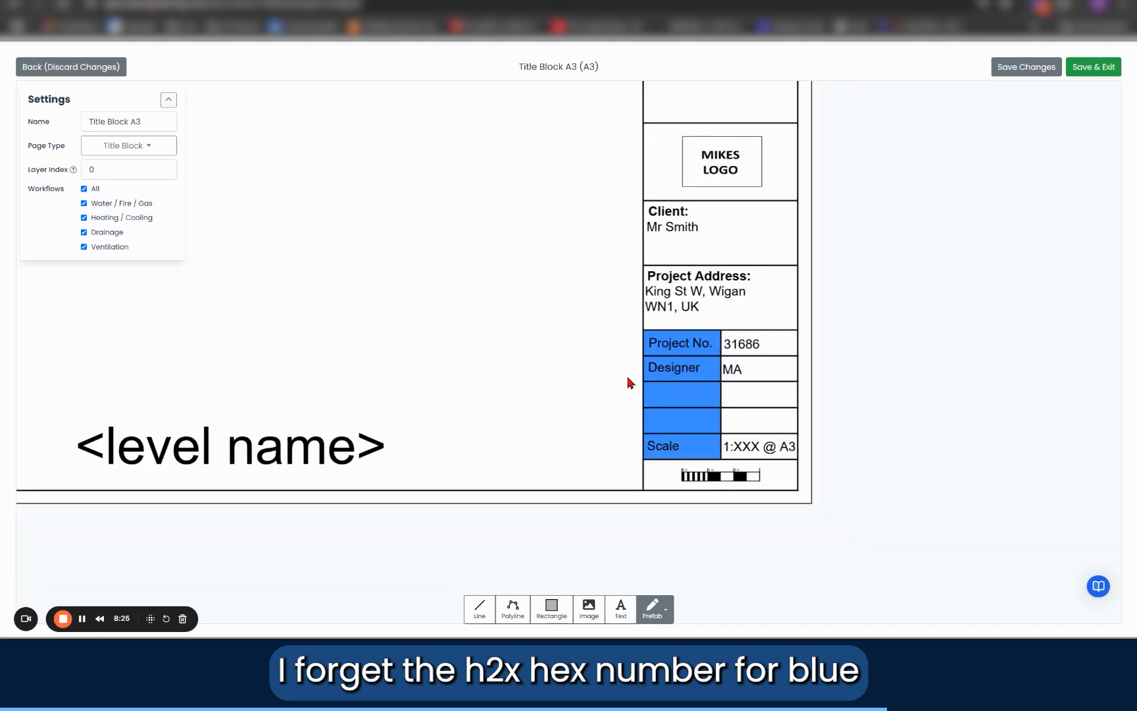
pyautogui.scroll(-4, 876, 309)
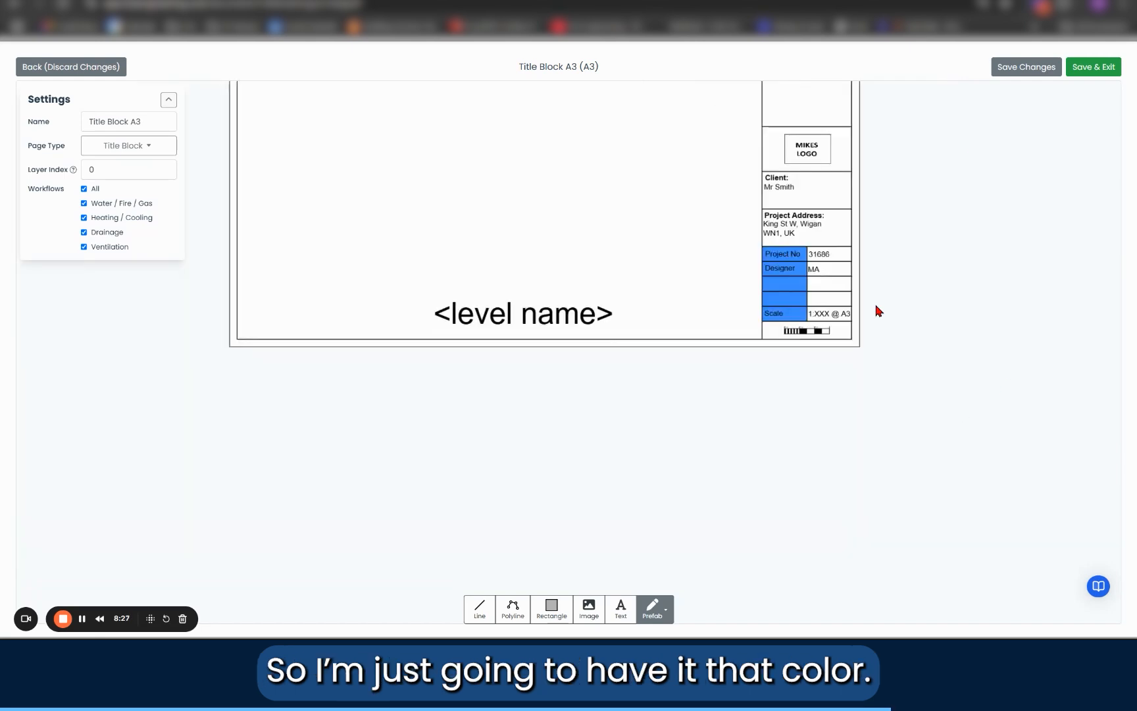
pyautogui.moveTo(959, 479); pyautogui.dragTo(939, 434)
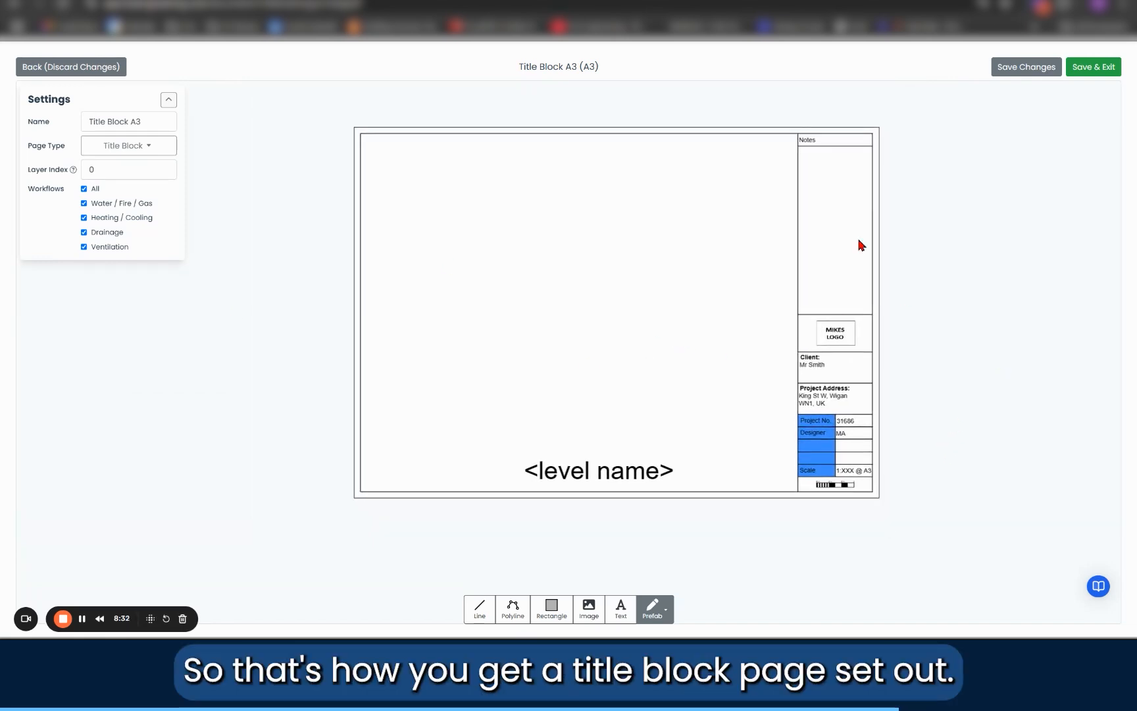
# Step: Save and close the finished title block page, and delete the blank duplicate page named Title Block A3
pyautogui.click(1095, 71)
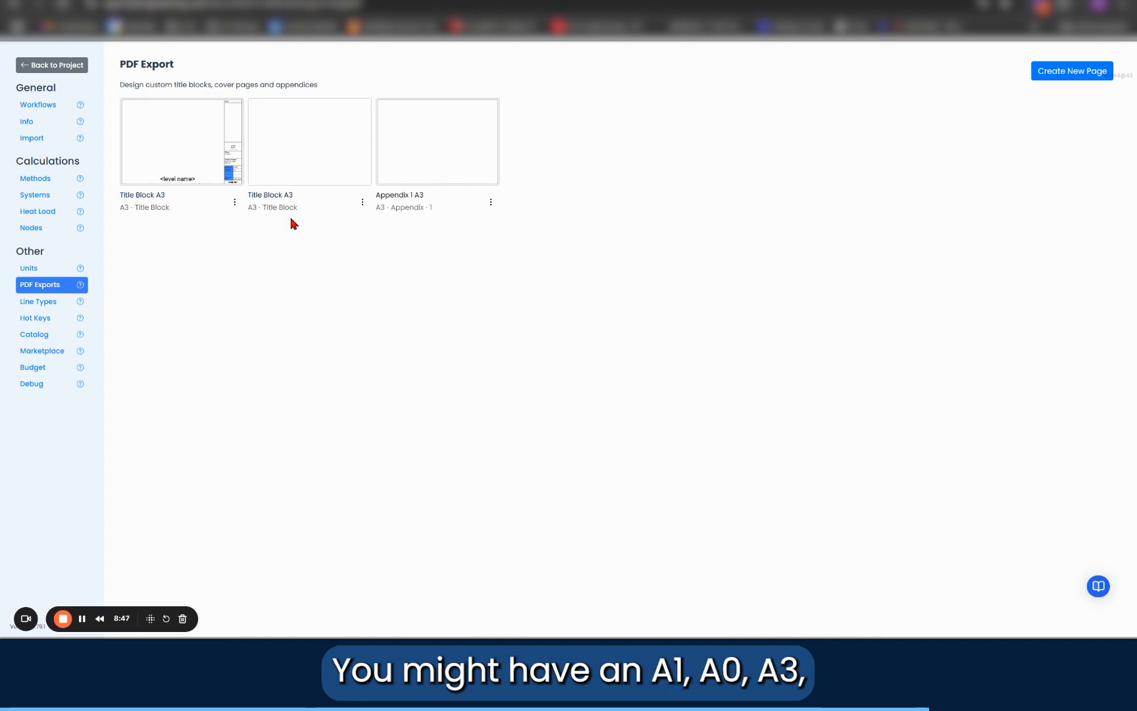
pyautogui.click(362, 203)
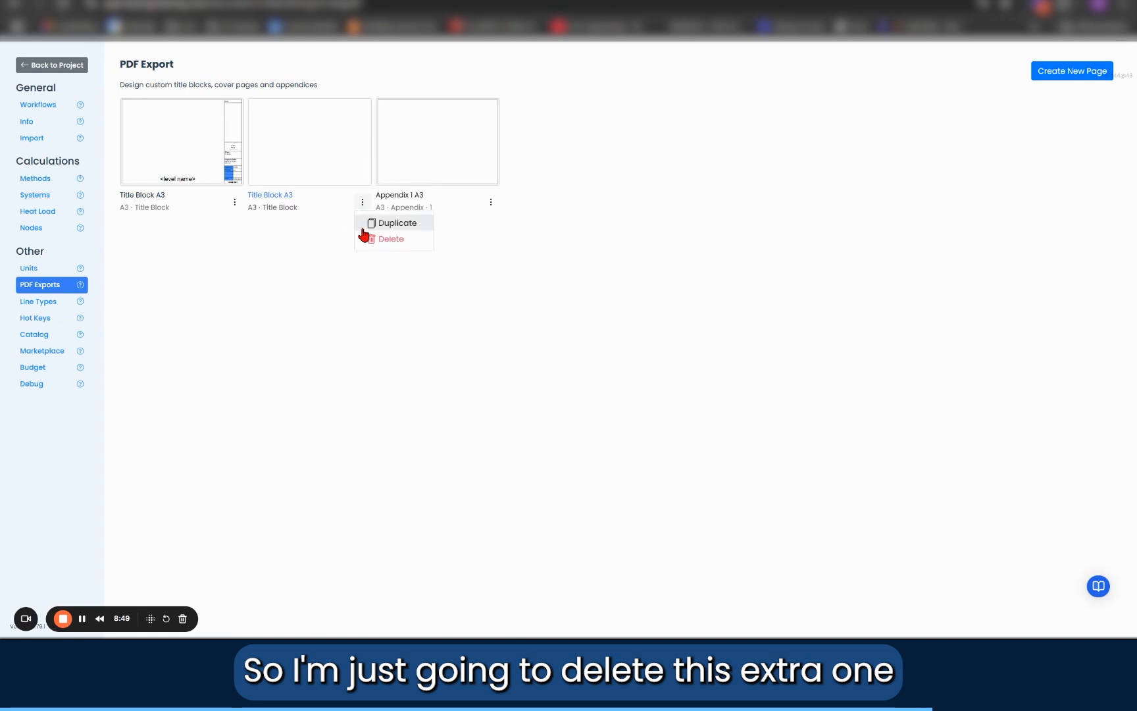
pyautogui.click(371, 241)
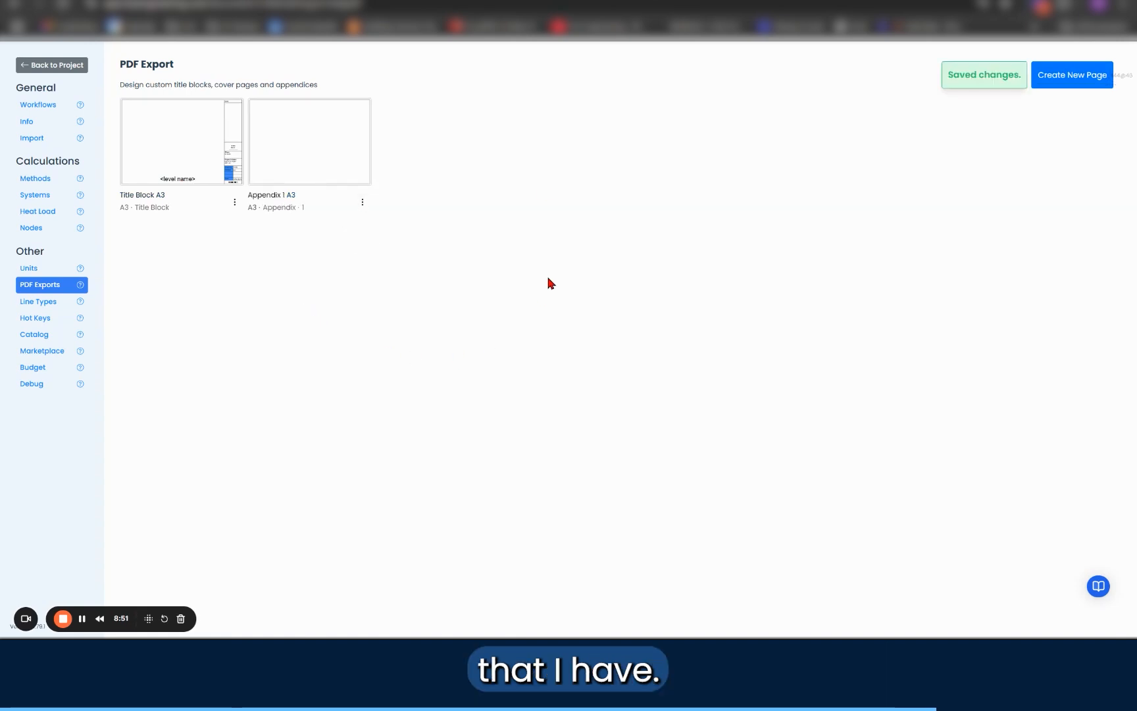
# Step: Open the Appendix 1 A3 page and place a text box on it reading NOTES
pyautogui.click(298, 169)
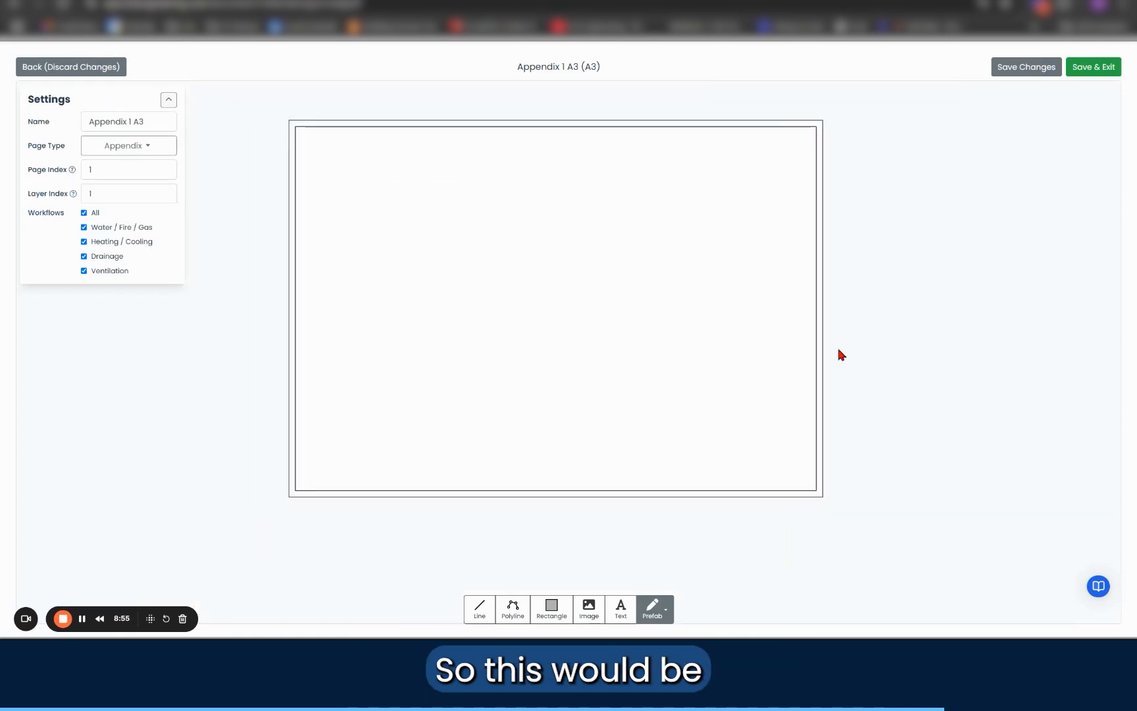
pyautogui.click(96, 149)
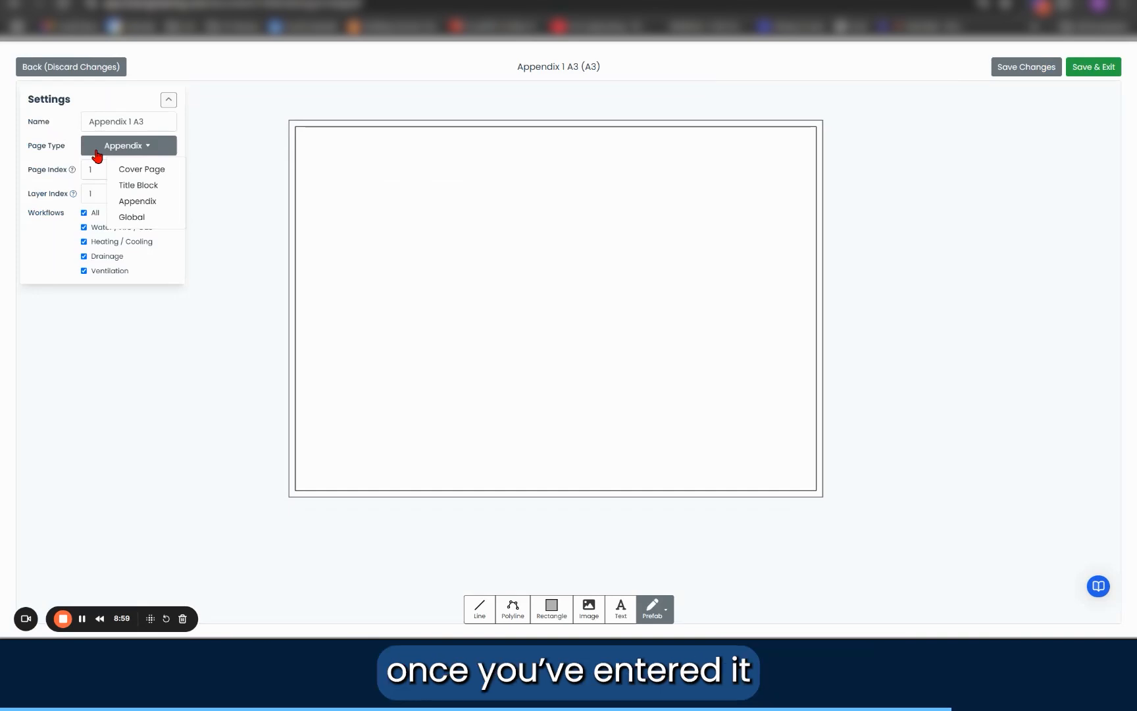
pyautogui.click(620, 608)
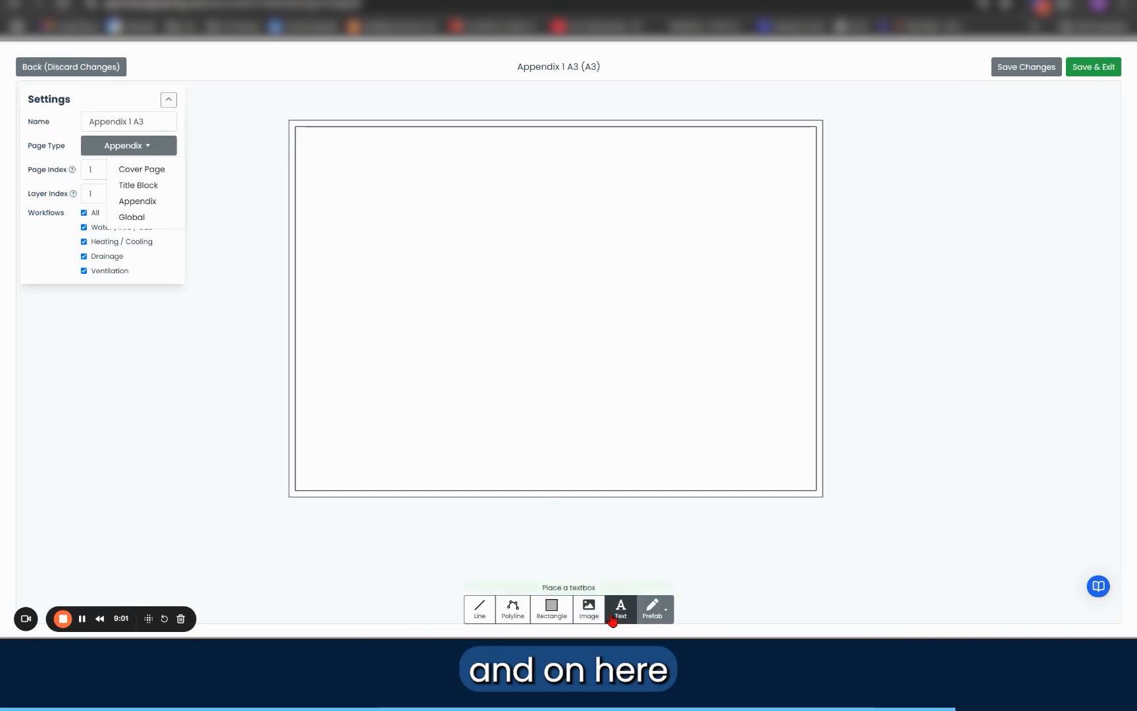
pyautogui.click(477, 235)
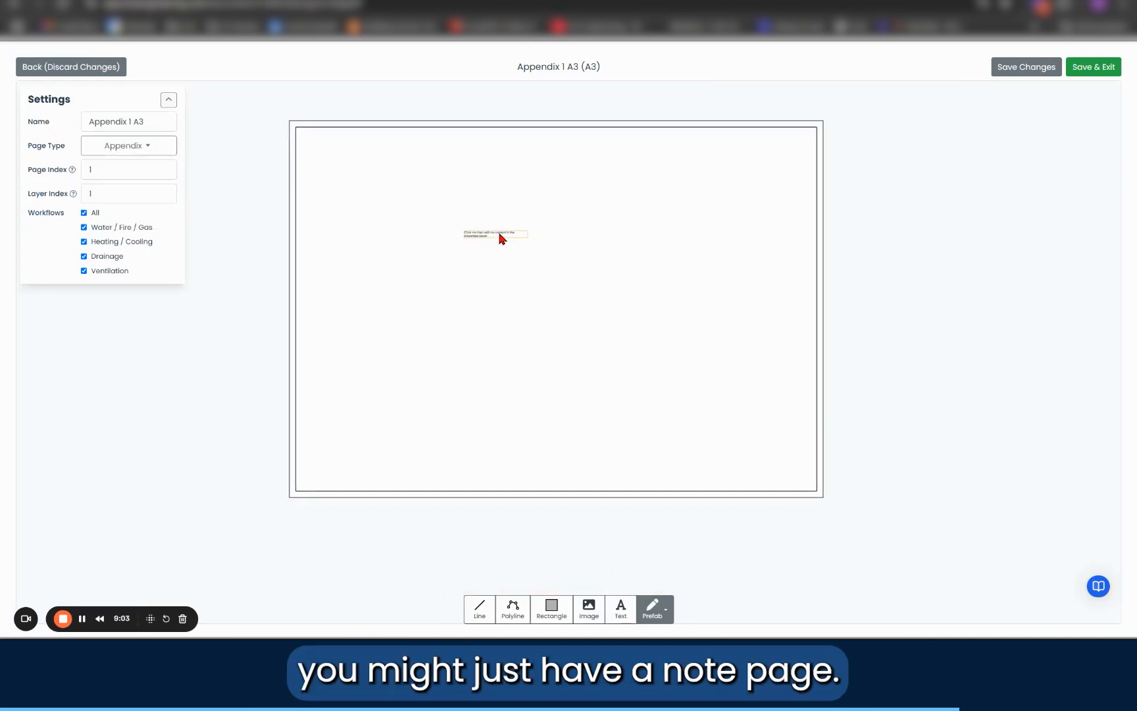
pyautogui.click(499, 236)
pyautogui.tripleClick(1019, 261)
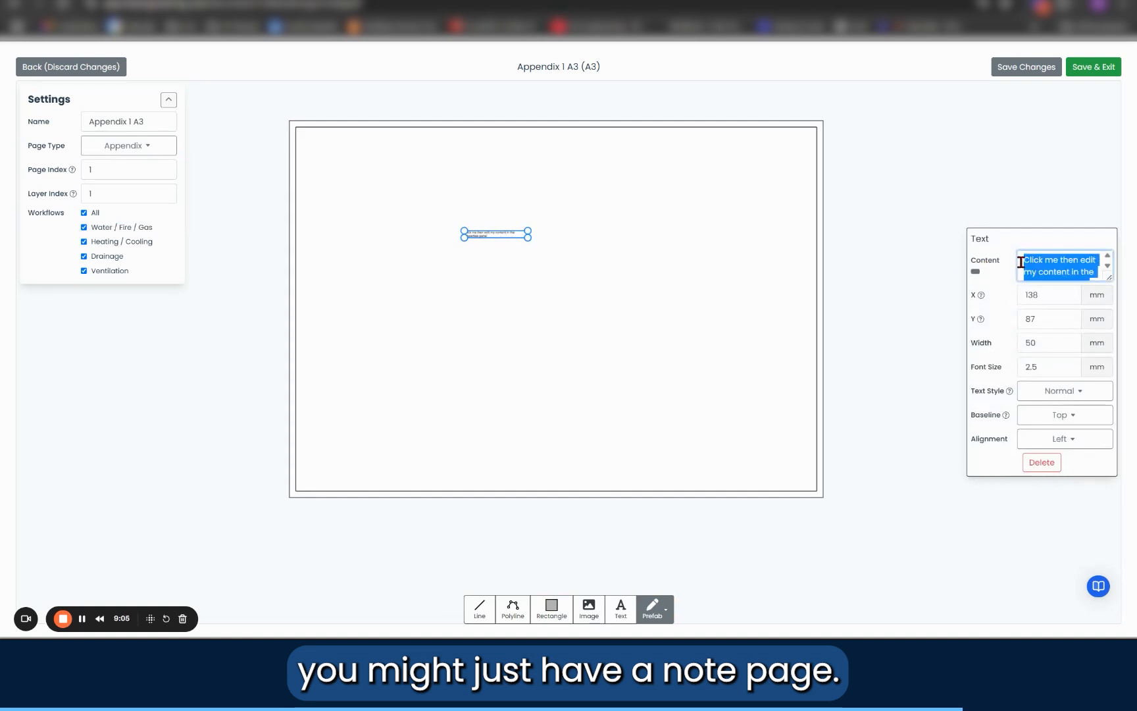
pyautogui.write('NOTES')
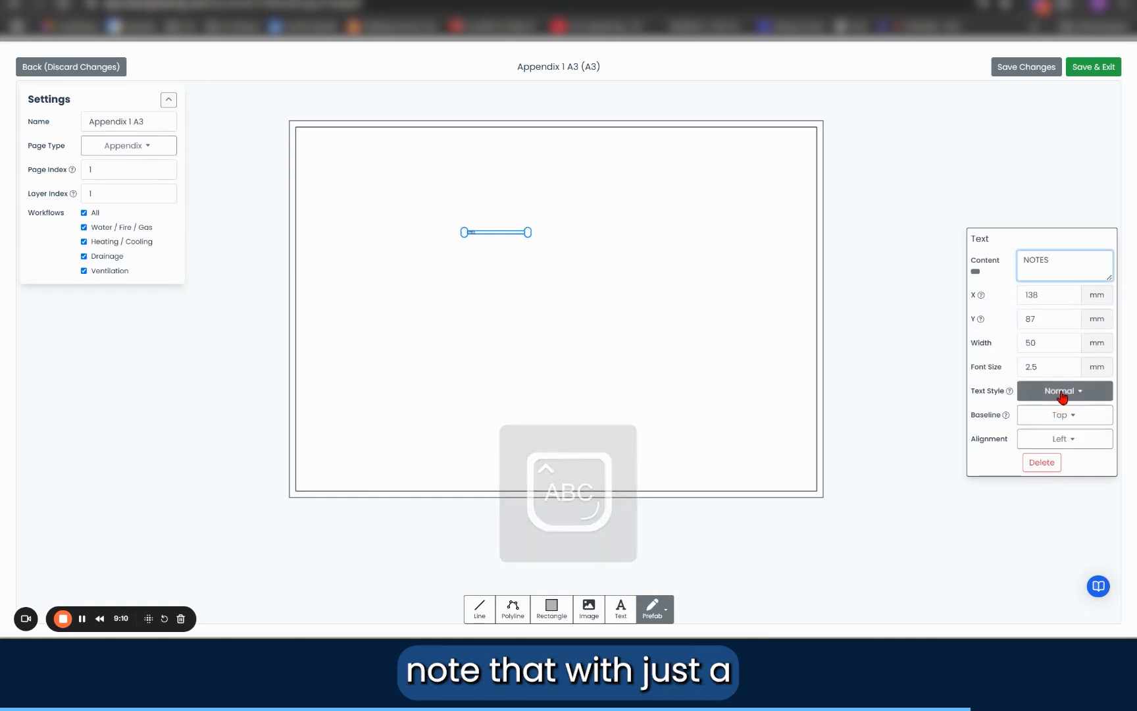
# Step: Enlarge the NOTES text to 75 mm in a centred box about 266 mm wide, and save and close the appendix
pyautogui.doubleClick(1052, 370)
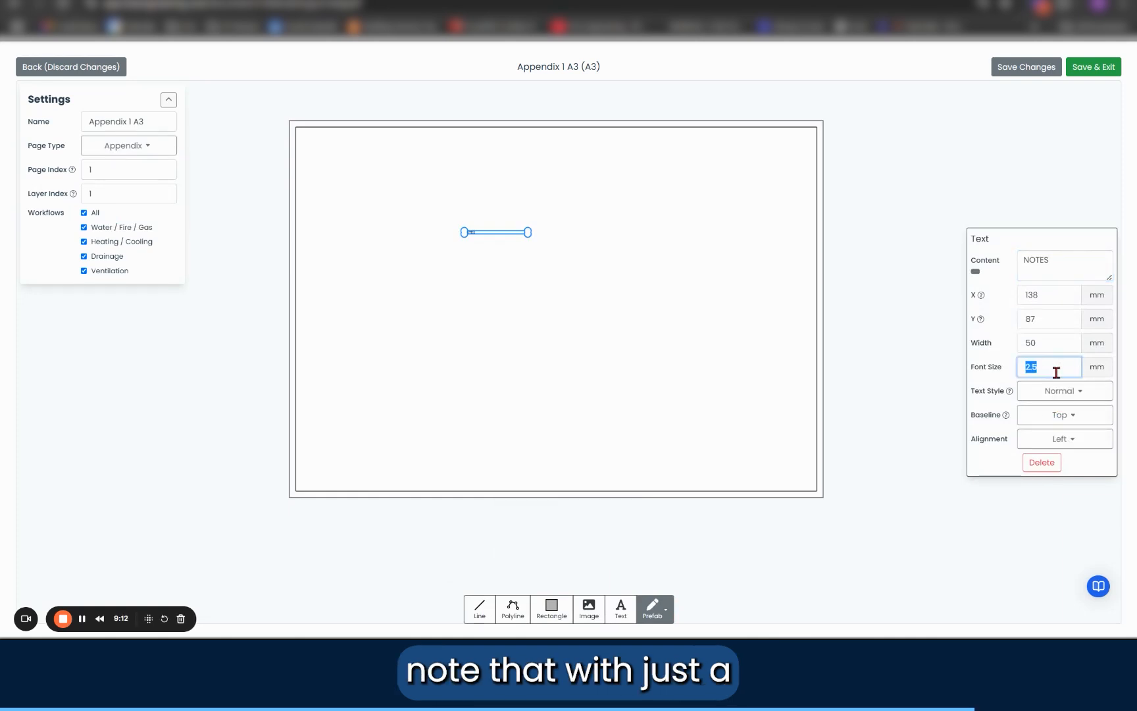
pyautogui.write('75')
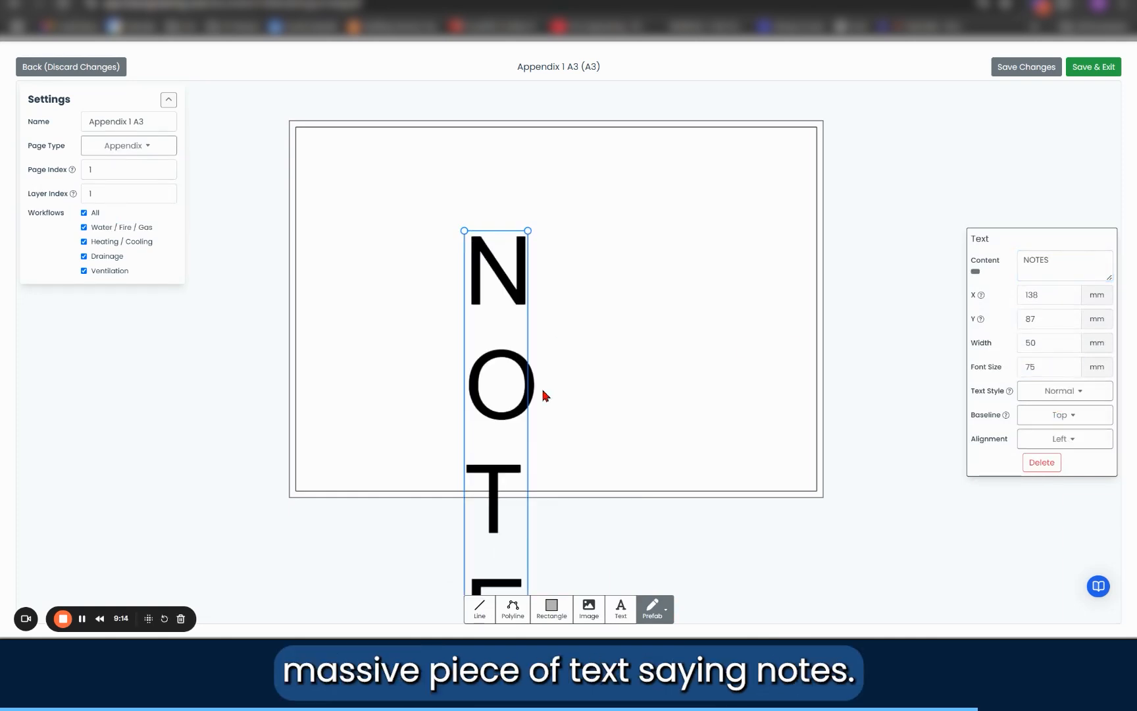
pyautogui.scroll(-3, 530, 303)
pyautogui.moveTo(530, 260); pyautogui.dragTo(687, 262)
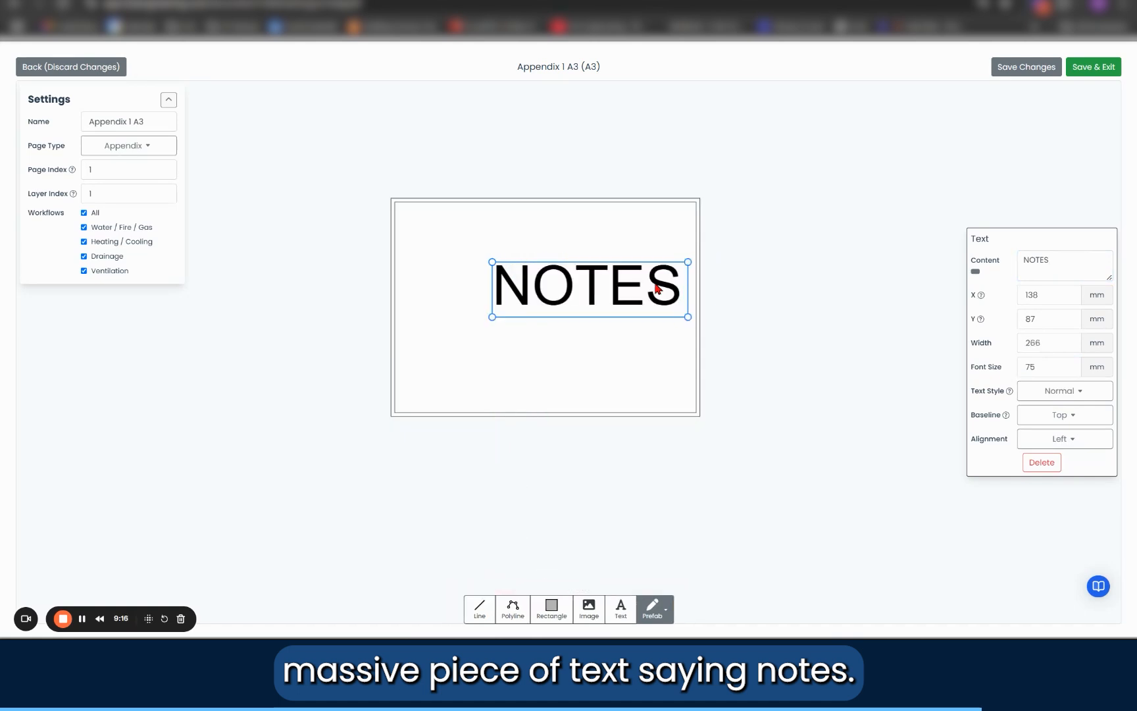
pyautogui.moveTo(591, 306); pyautogui.dragTo(558, 318)
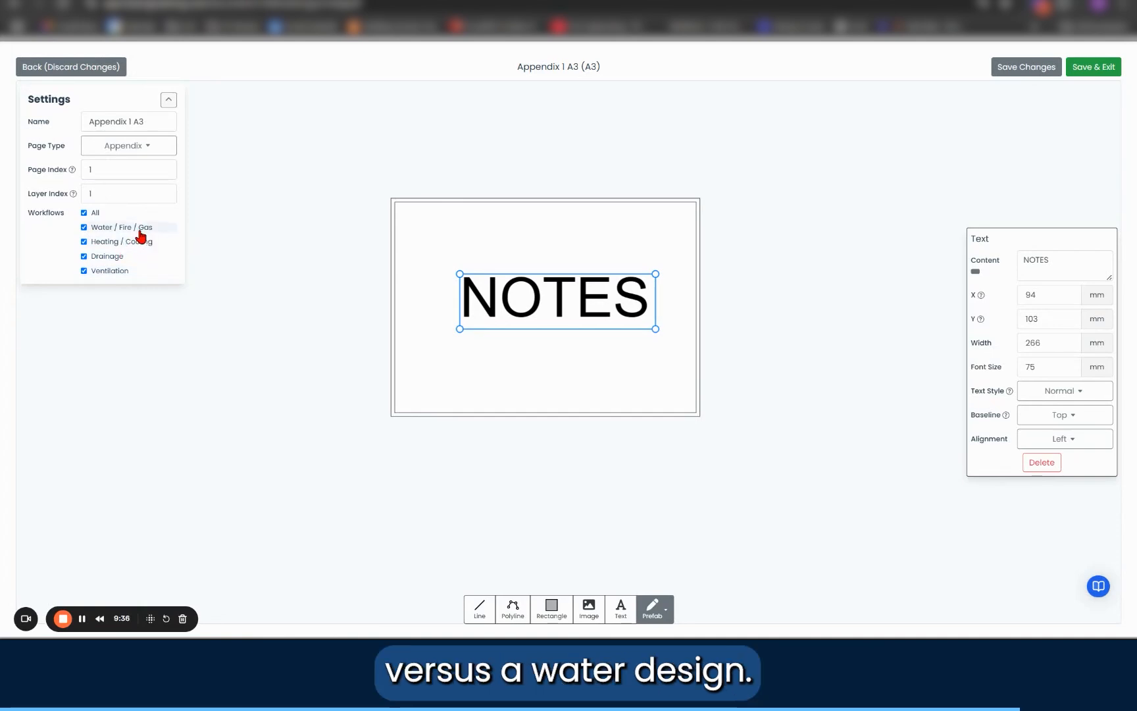
pyautogui.click(1108, 72)
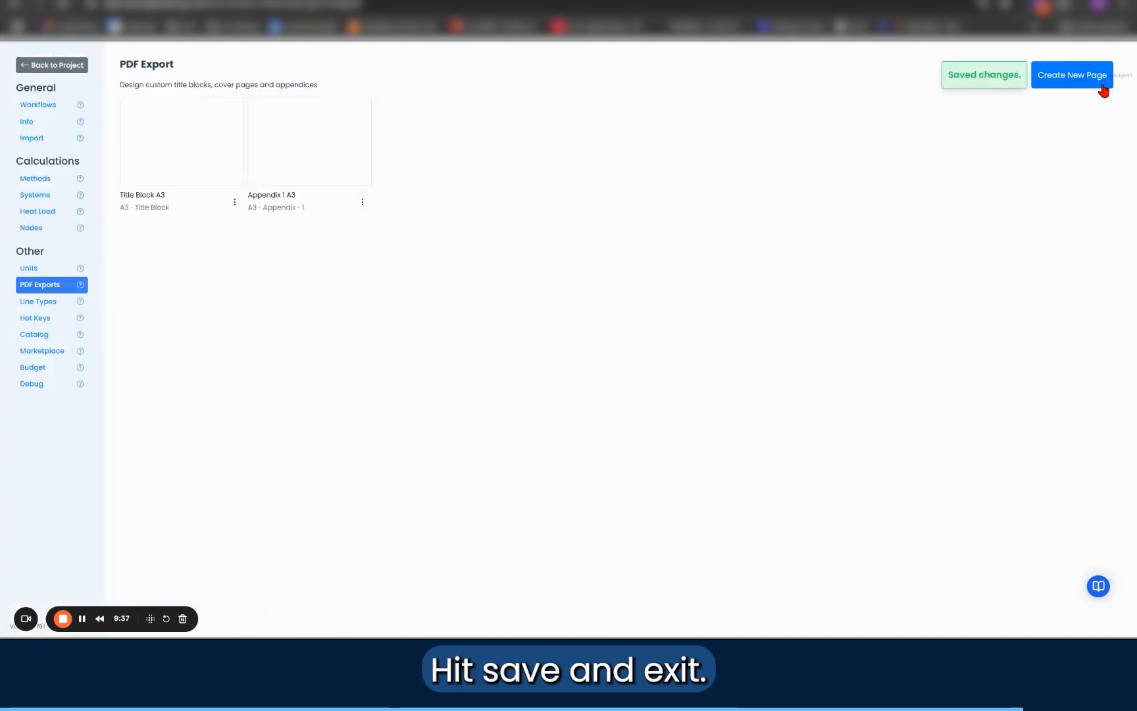
# Step: Return to the project, calculate its results, and open the PDF export with custom PDF exports enabled
pyautogui.click(56, 65)
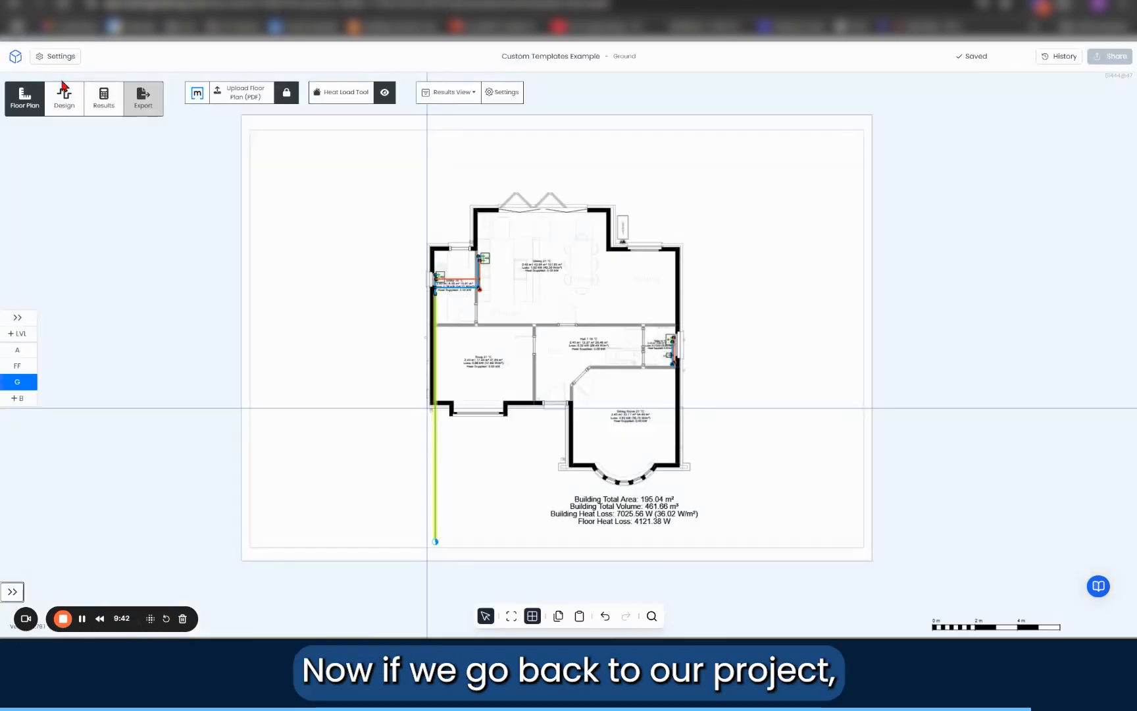
pyautogui.click(105, 107)
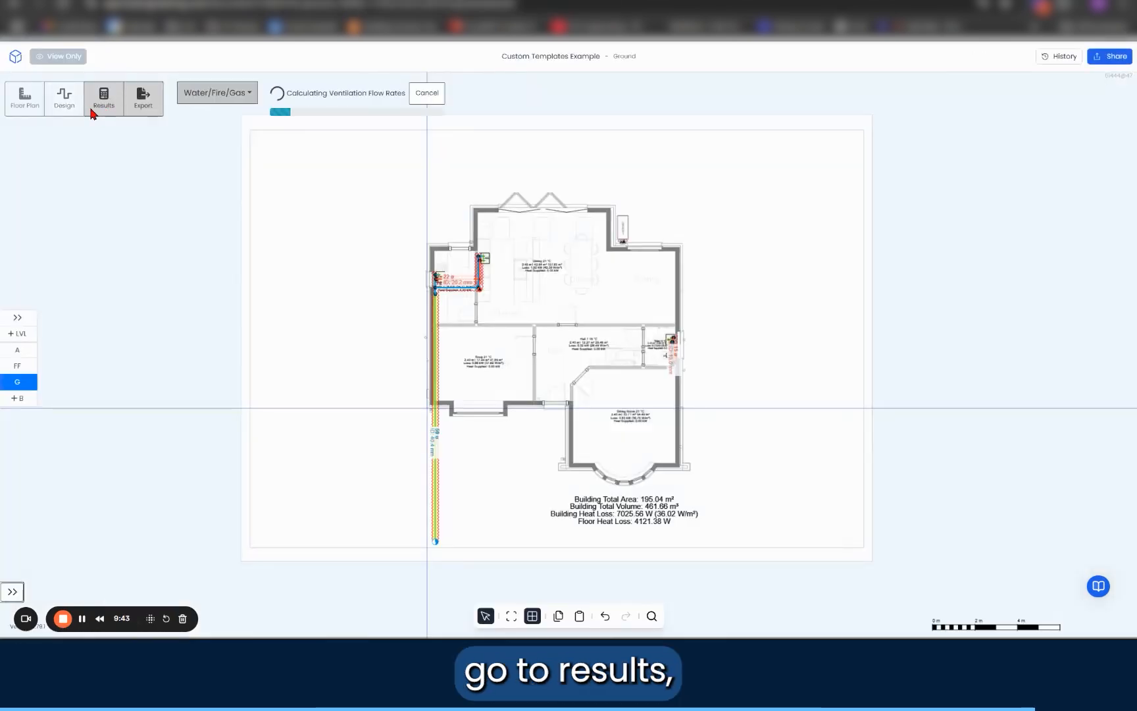
pyautogui.click(138, 115)
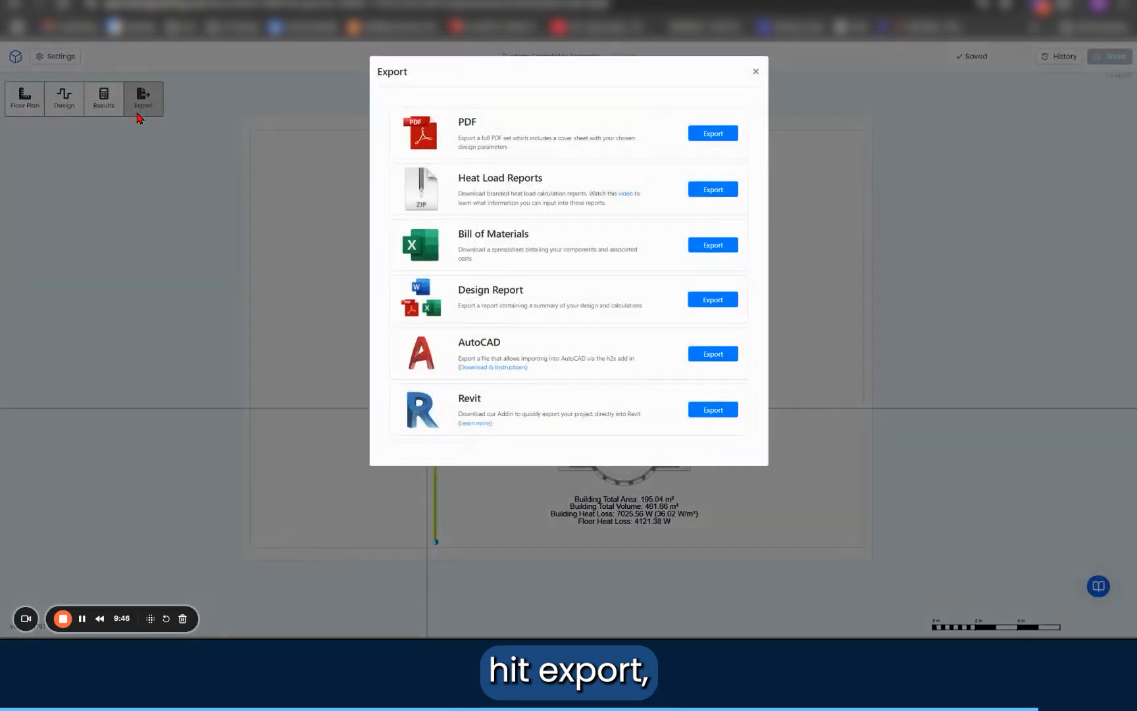
pyautogui.click(714, 134)
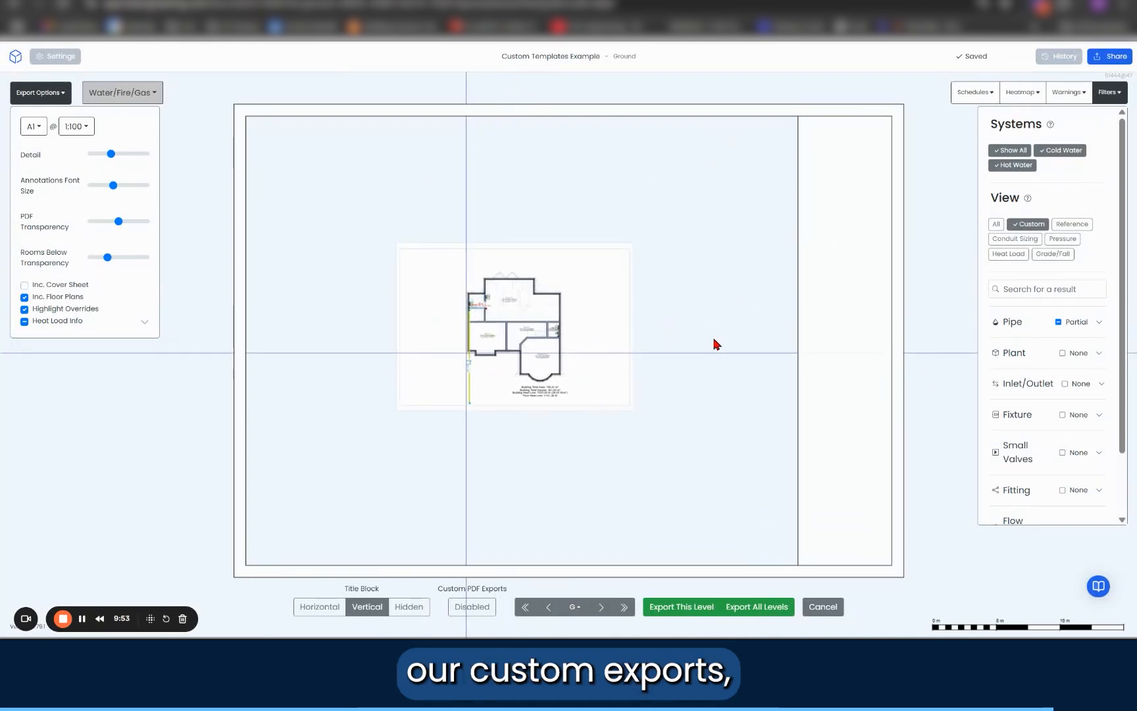
pyautogui.click(472, 608)
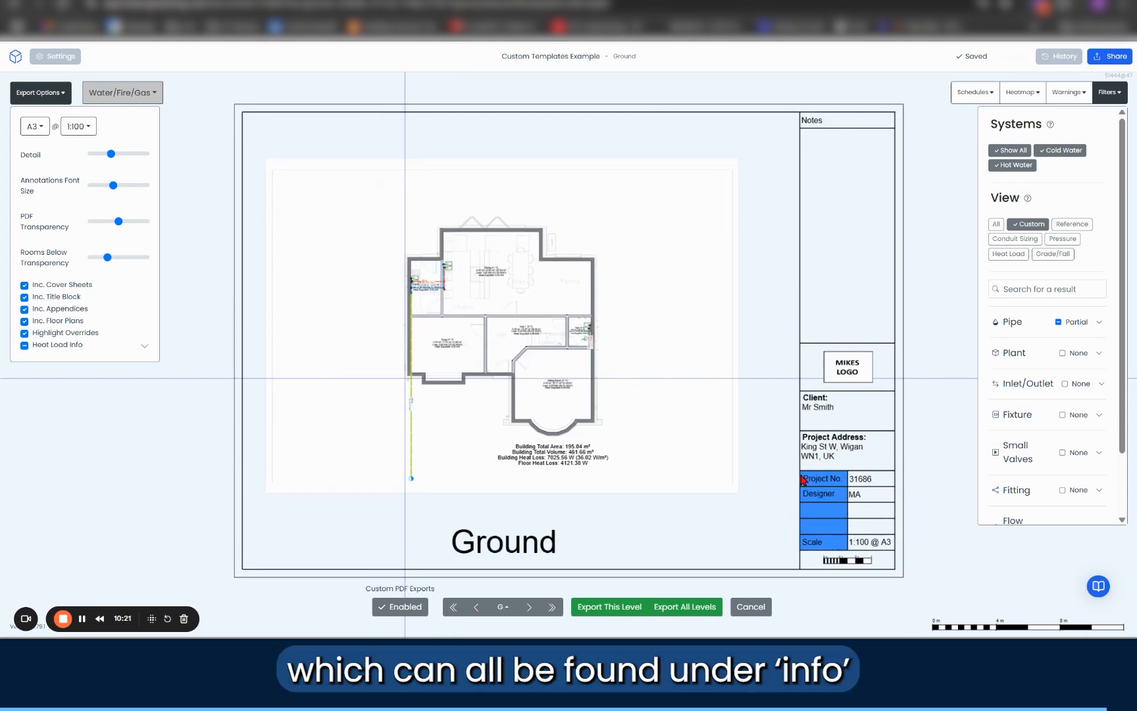
# Step: Centre the floor plan in the title block's drawing area and export all levels to PDF after previewing the First Floor sheet
pyautogui.moveTo(528, 449); pyautogui.dragTo(557, 441)
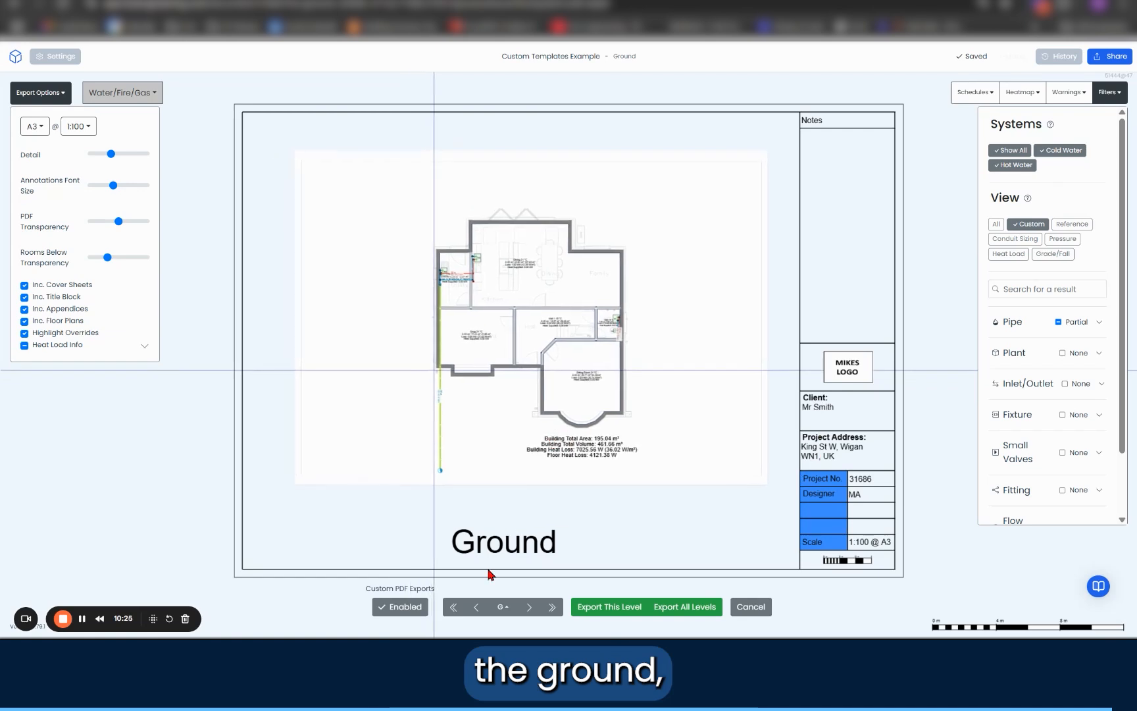
pyautogui.click(526, 607)
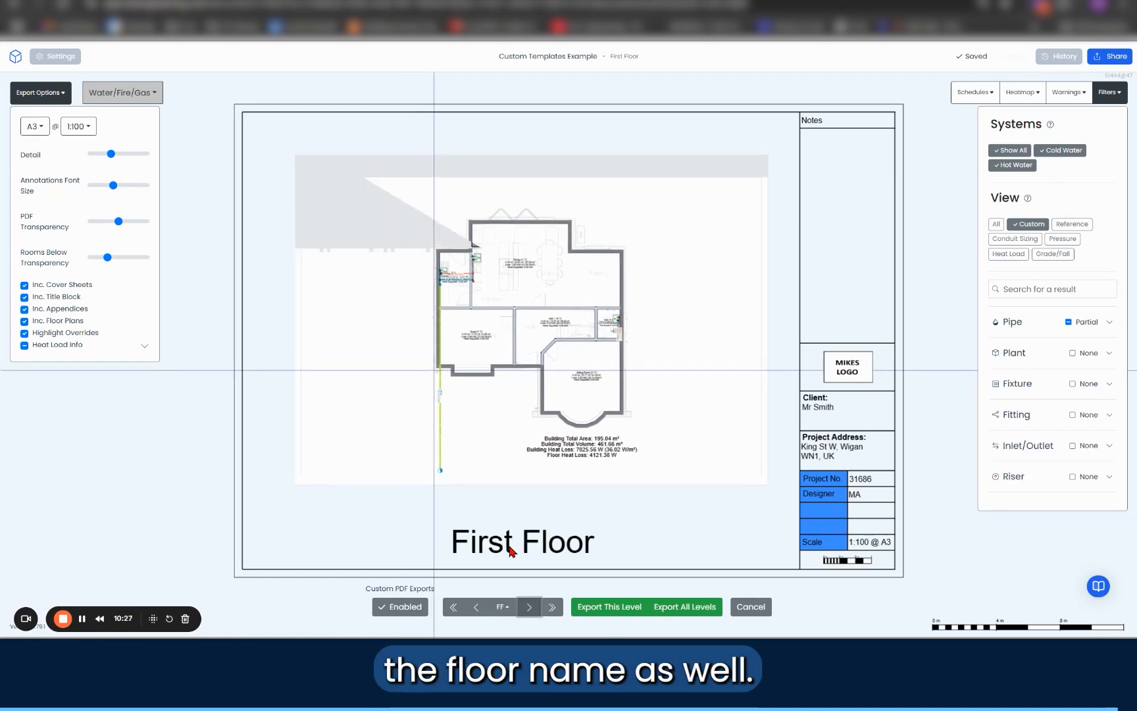
pyautogui.click(480, 609)
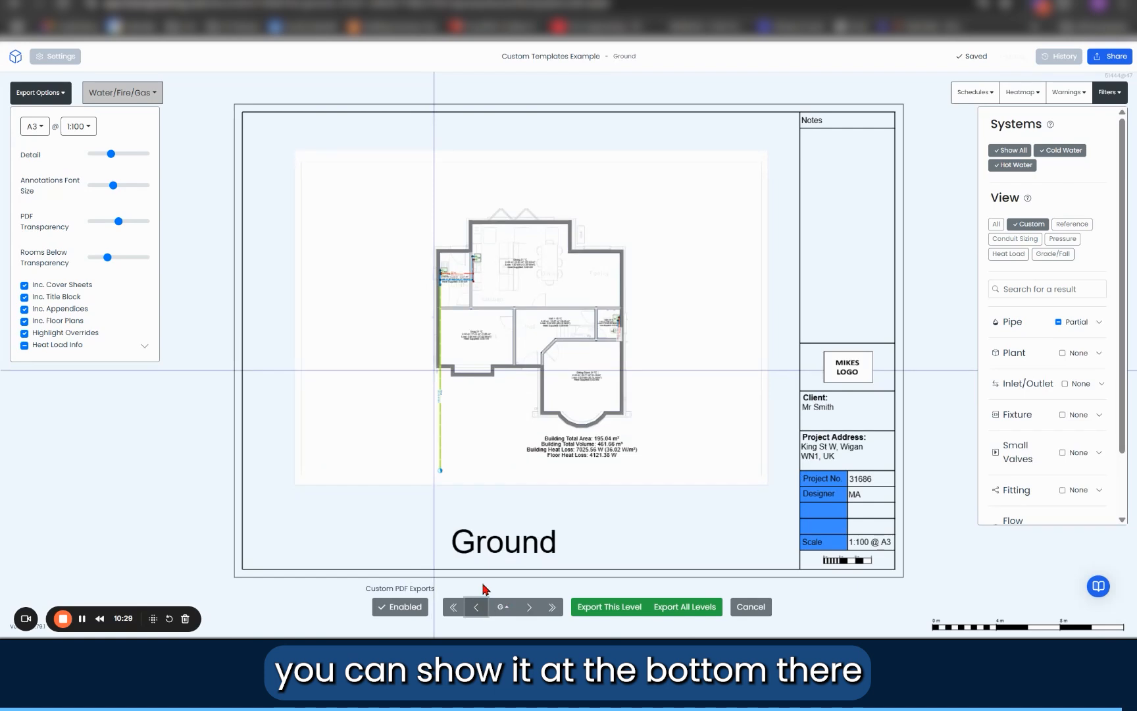
pyautogui.click(674, 610)
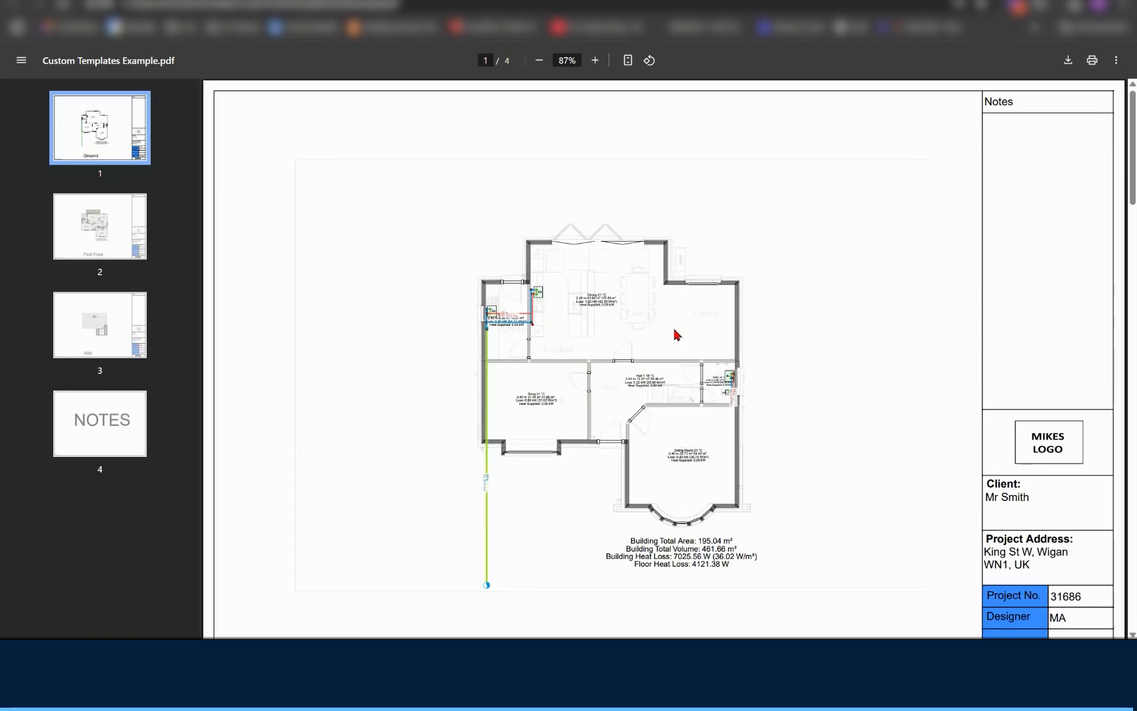
# Step: Review the exported PDF's level sheets, their title blocks and the NOTES appendix page
pyautogui.scroll(-5, 668, 305)
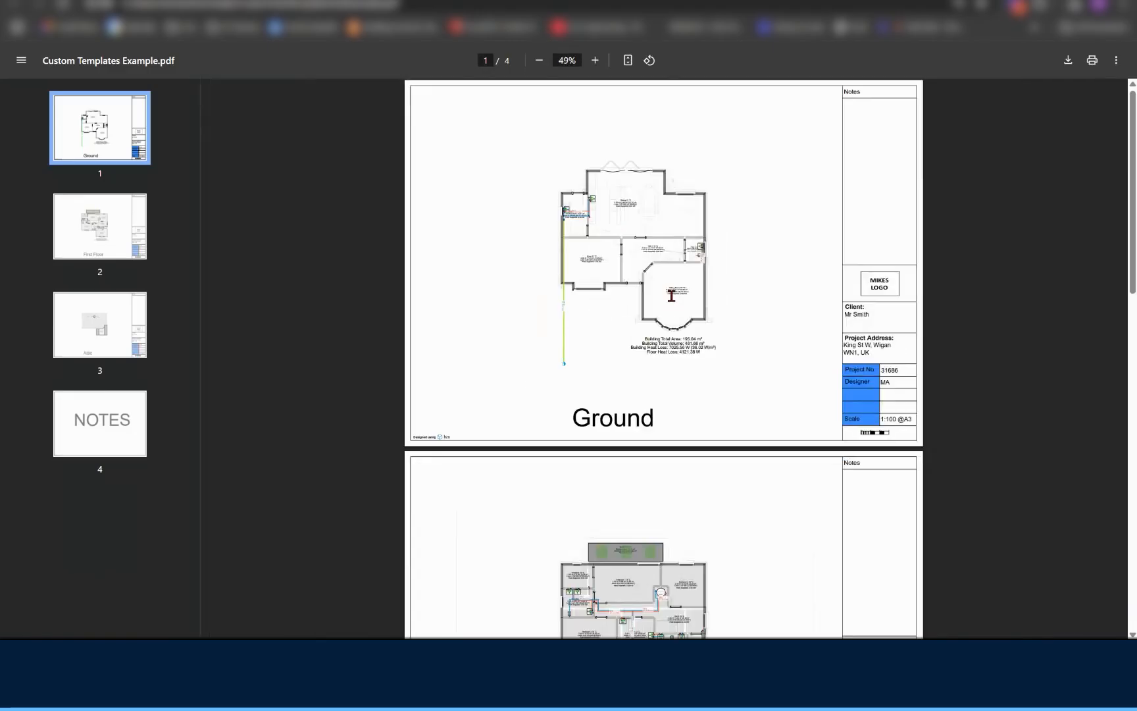
pyautogui.scroll(-5, 671, 296)
pyautogui.scroll(-8, 868, 369)
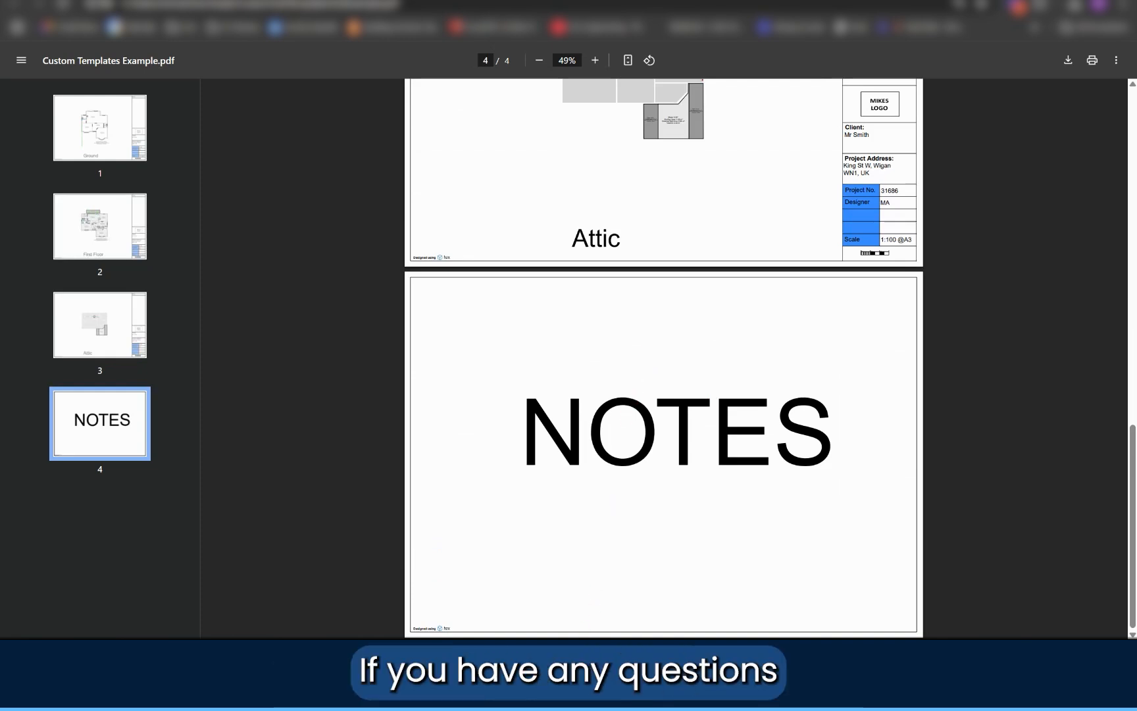
pyautogui.scroll(15, 843, 394)
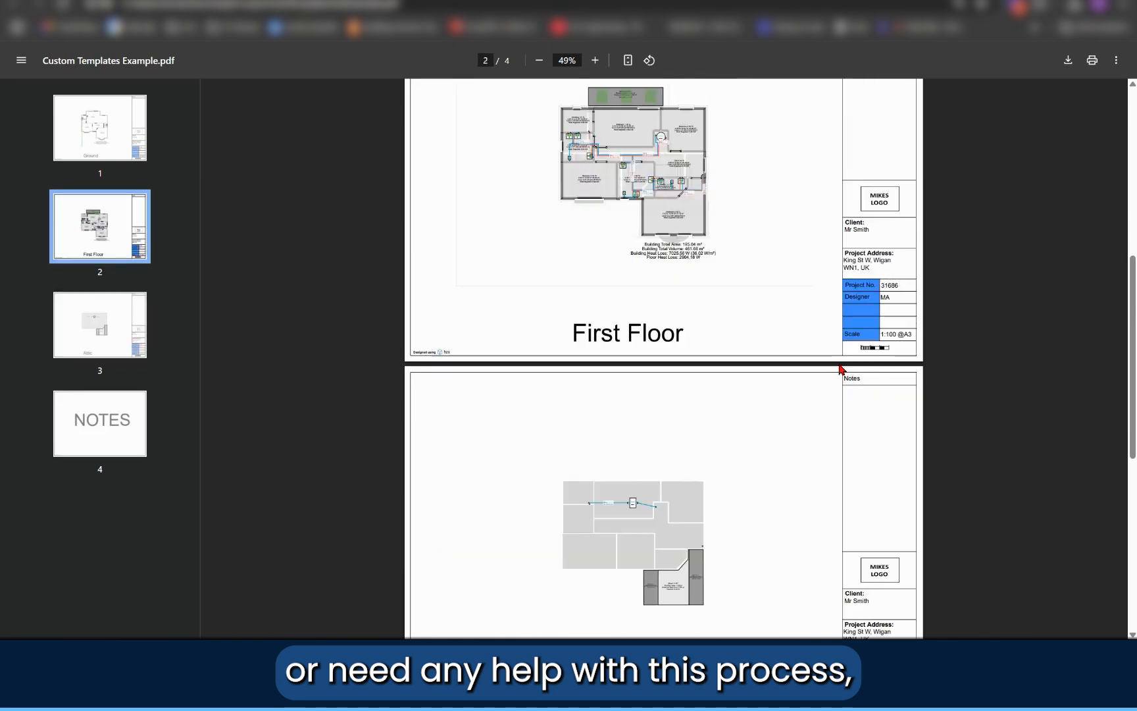
pyautogui.scroll(2, 844, 334)
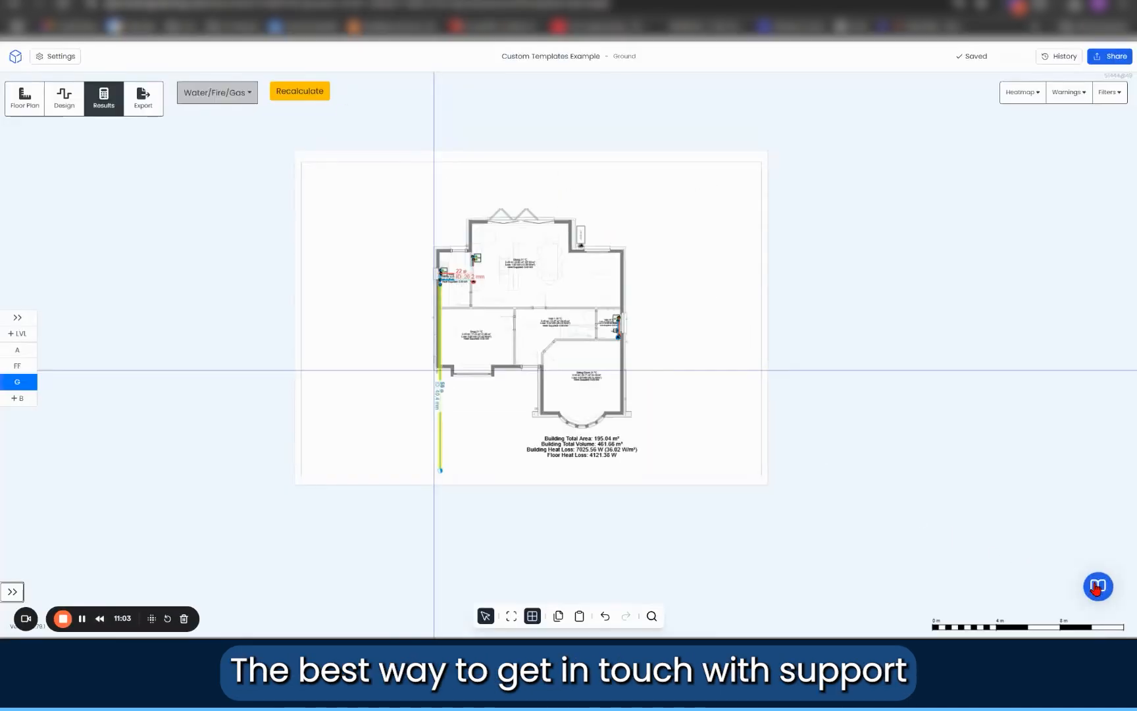
# Step: Switch back to the h2x project, open the h2x helphub and begin entering a support question
pyautogui.click(1097, 585)
pyautogui.click(961, 156)
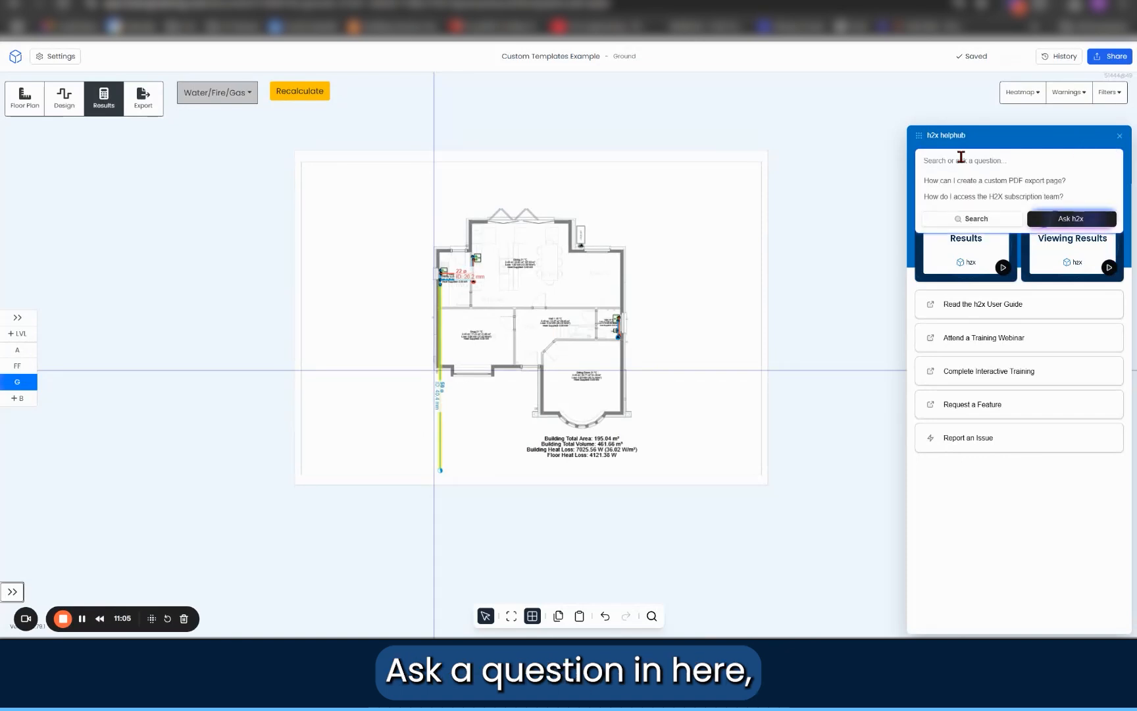